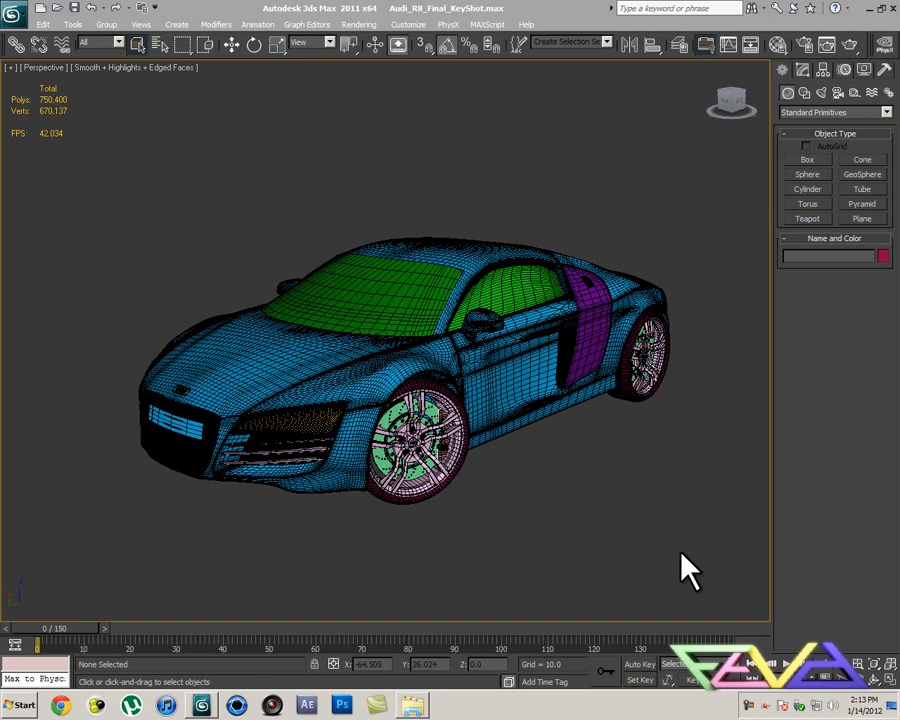
Examine the car model's front and side in the perspective view, both up close and as a whole.
left_click(588, 186)
mouse_move(421, 291)
middle_mouse_down()
mouse_move(424, 277)
mouse_move(406, 266)
mouse_move(480, 257)
mouse_move(268, 228)
mouse_move(416, 275)
mouse_move(235, 261)
mouse_move(416, 263)
mouse_move(402, 247)
mouse_move(398, 263)
mouse_move(424, 234)
mouse_move(436, 195)
mouse_move(416, 227)
mouse_move(432, 251)
mouse_move(456, 209)
mouse_move(432, 225)
mouse_move(498, 238)
mouse_move(605, 237)
mouse_move(428, 225)
mouse_move(455, 210)
mouse_move(470, 233)
mouse_move(500, 228)
mouse_move(472, 285)
middle_mouse_up()
scroll(424, 277, "up", 3)
scroll(401, 266, "down", 3)
scroll(402, 267, "up", 3)
scroll(425, 248, "up", 4)
scroll(428, 200, "down", 6)
scroll(432, 251, "up", 5)
scroll(434, 235, "down", 4)
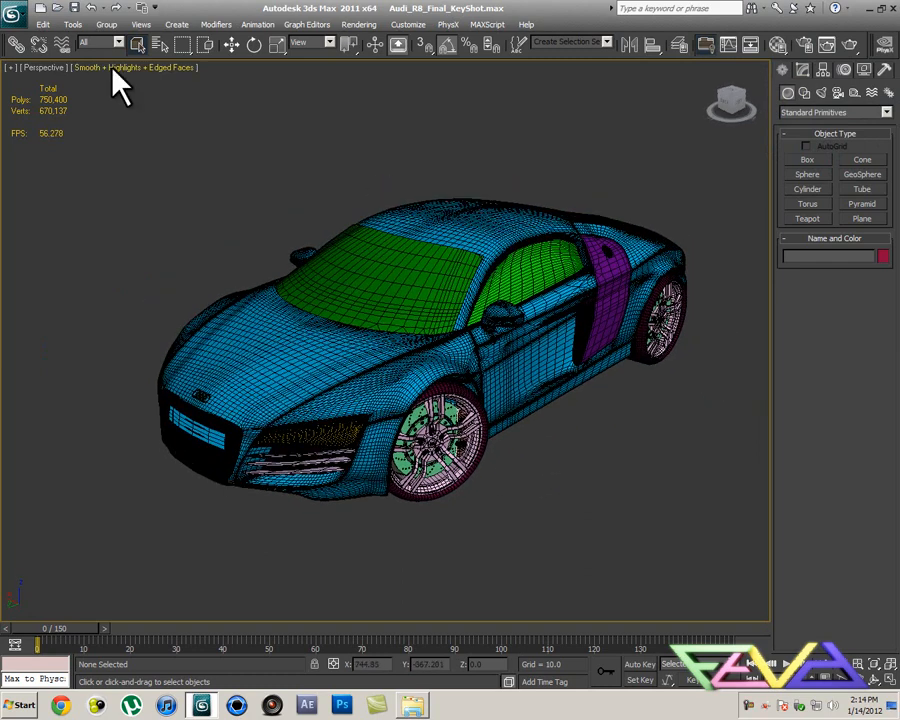
Start exporting the scene to the Desktop with the file name Audi_R8.
left_click(12, 16)
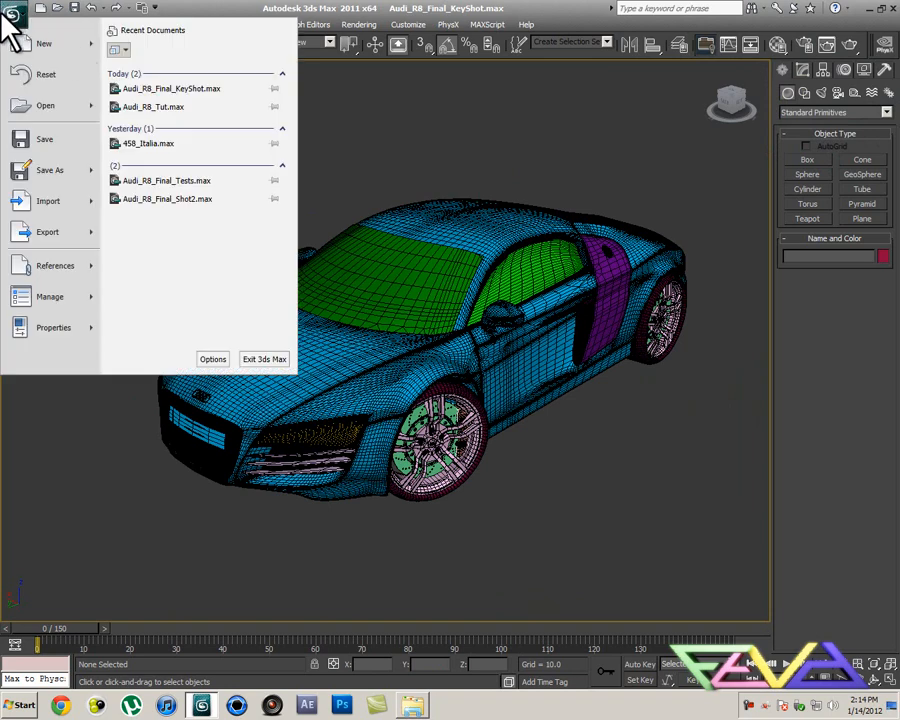
left_click(35, 230)
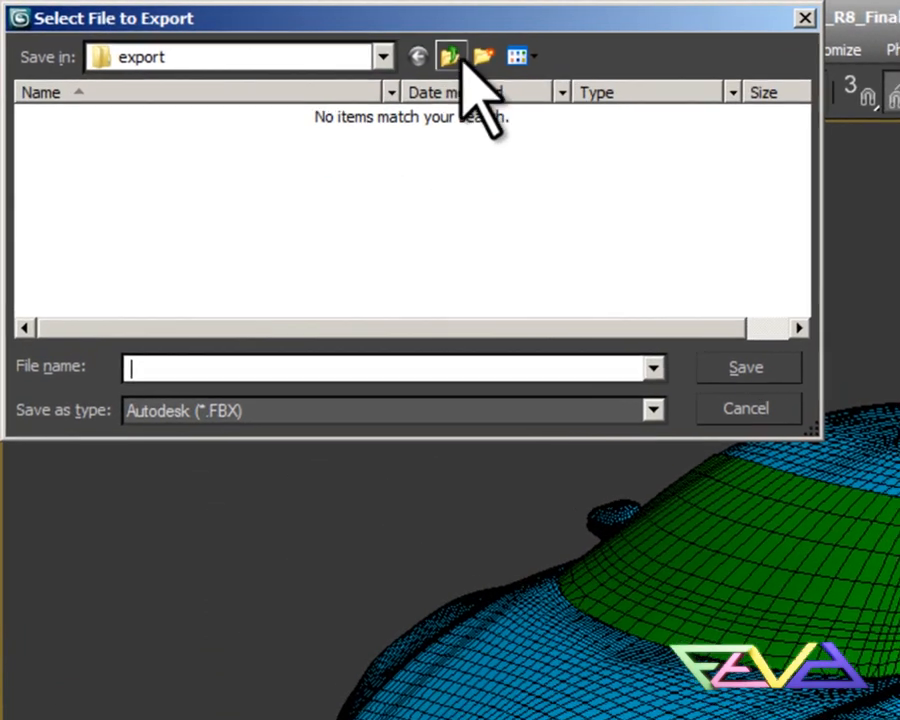
left_click(452, 57)
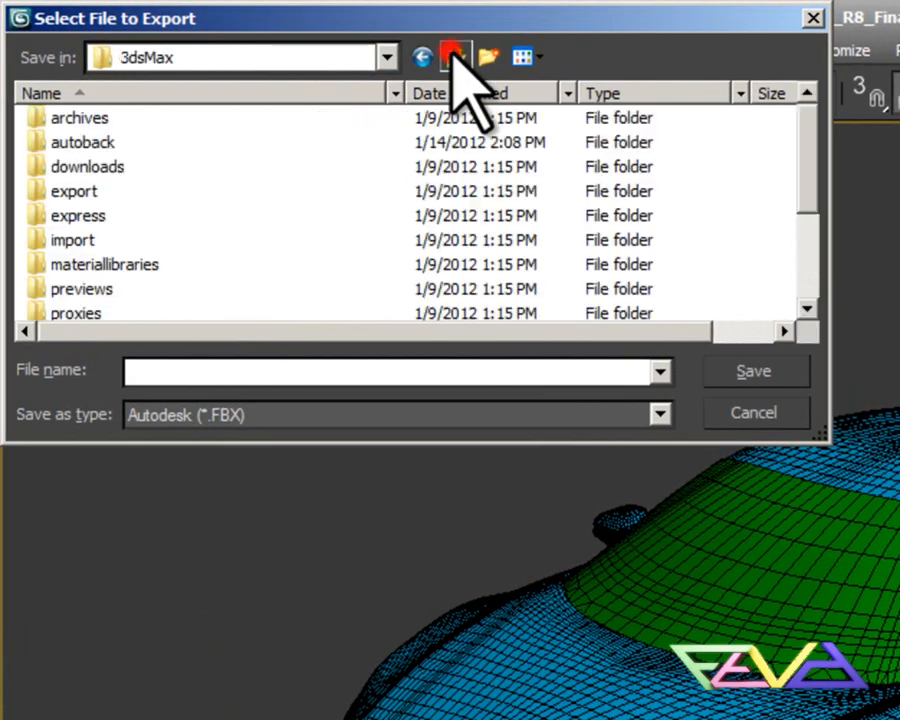
left_click(452, 57)
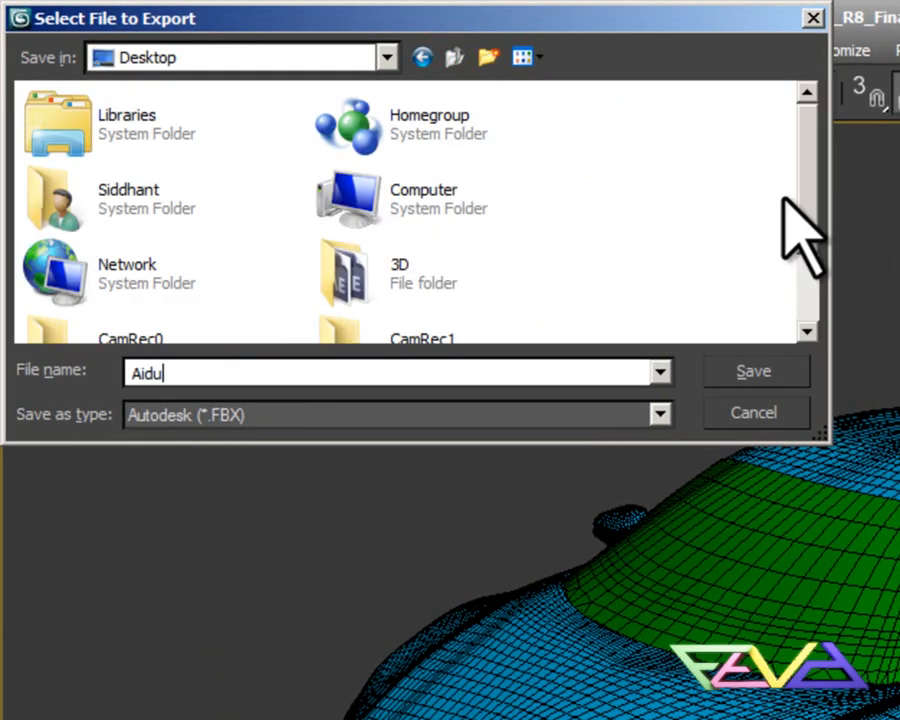
key("BackSpace")
key("BackSpace")
key("BackSpace")
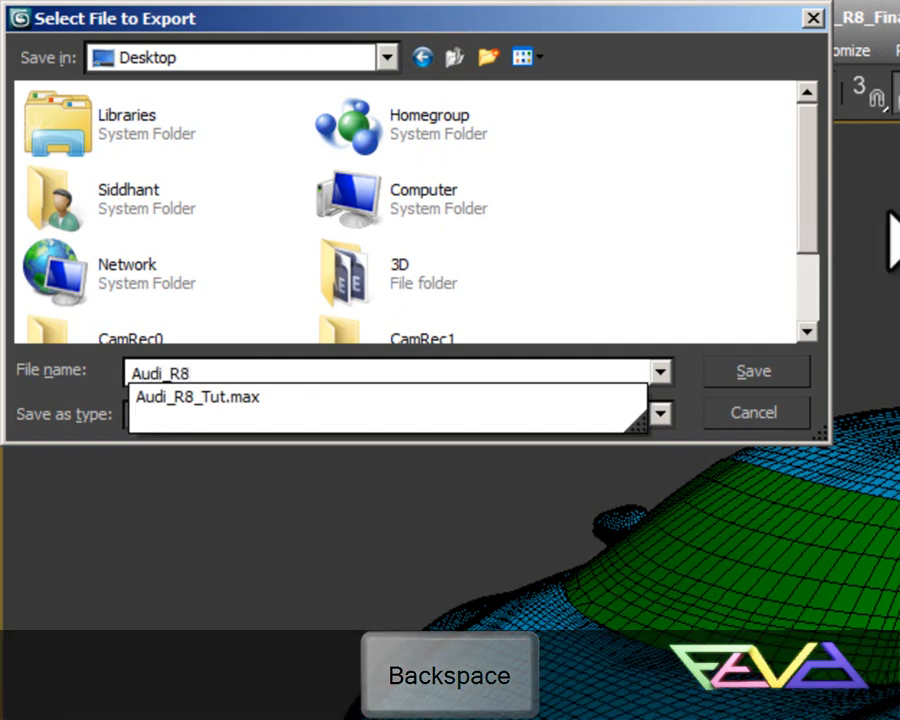
left_click(714, 314)
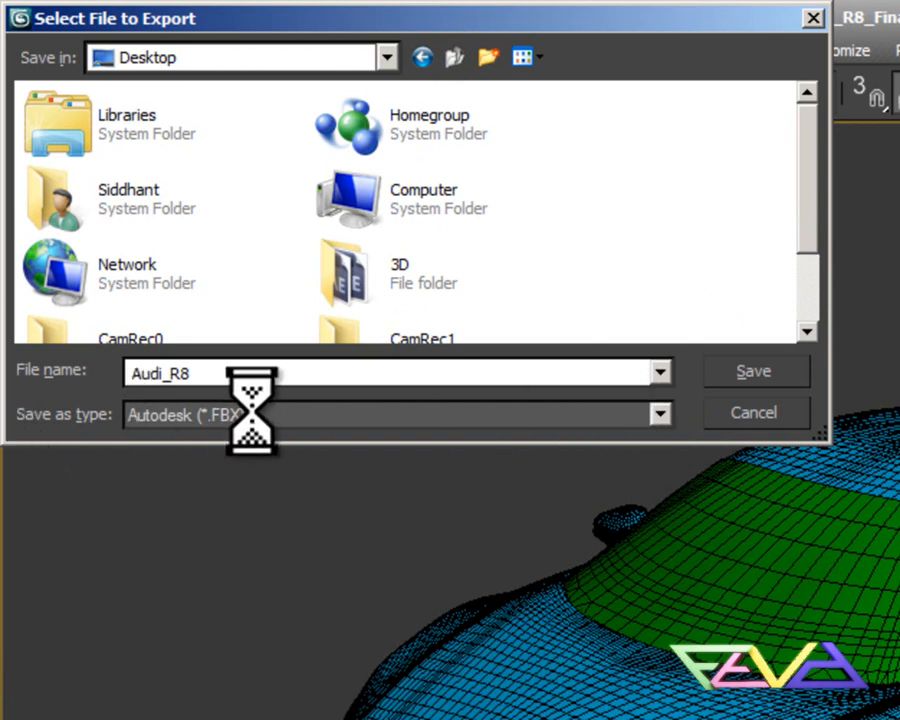
Choose gw::OBJ-Exporter (*.OBJ) as the export format and save the file to reach the OBJ export options.
left_click(660, 414)
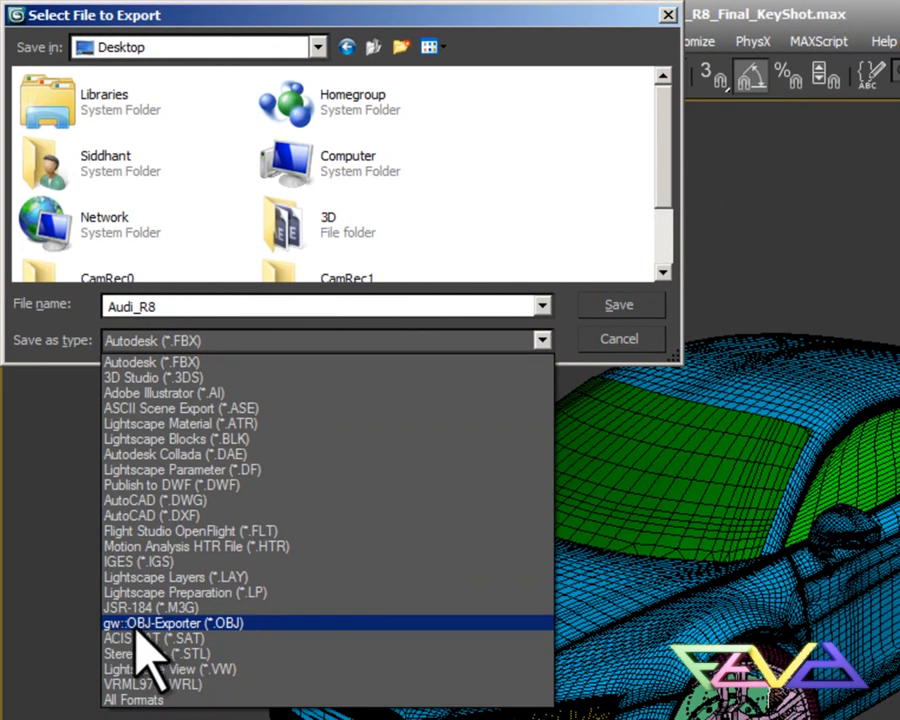
left_click(274, 625)
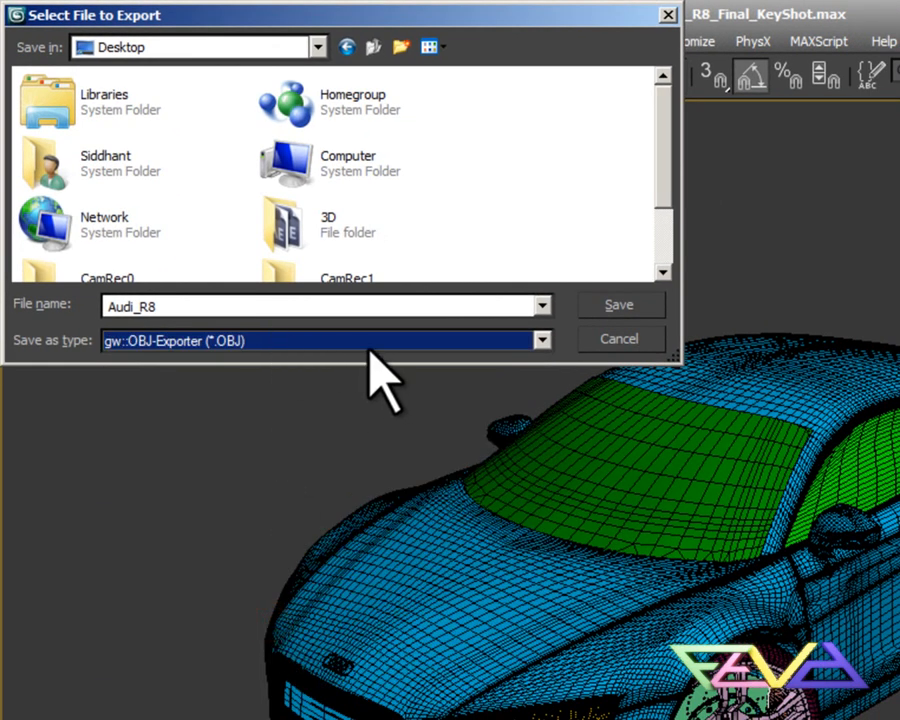
left_click(541, 340)
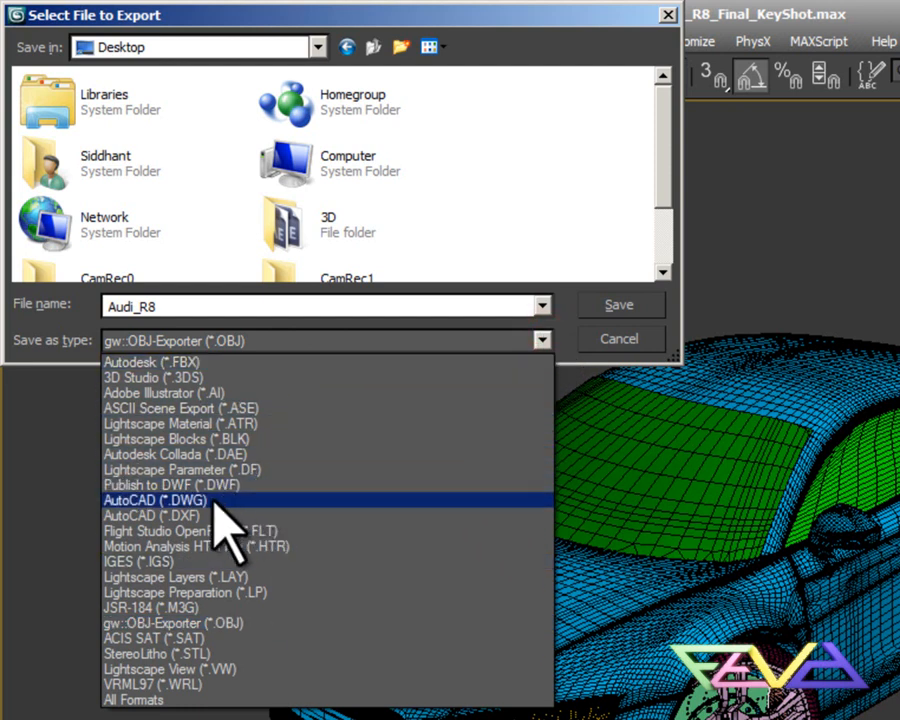
left_click(236, 624)
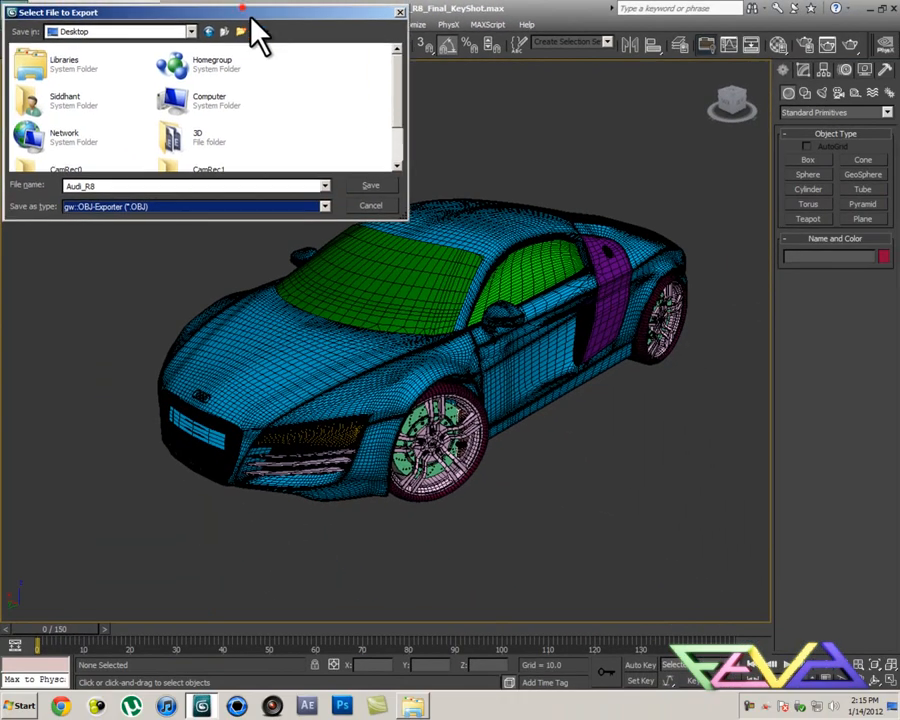
left_click_drag(251, 16, 445, 234)
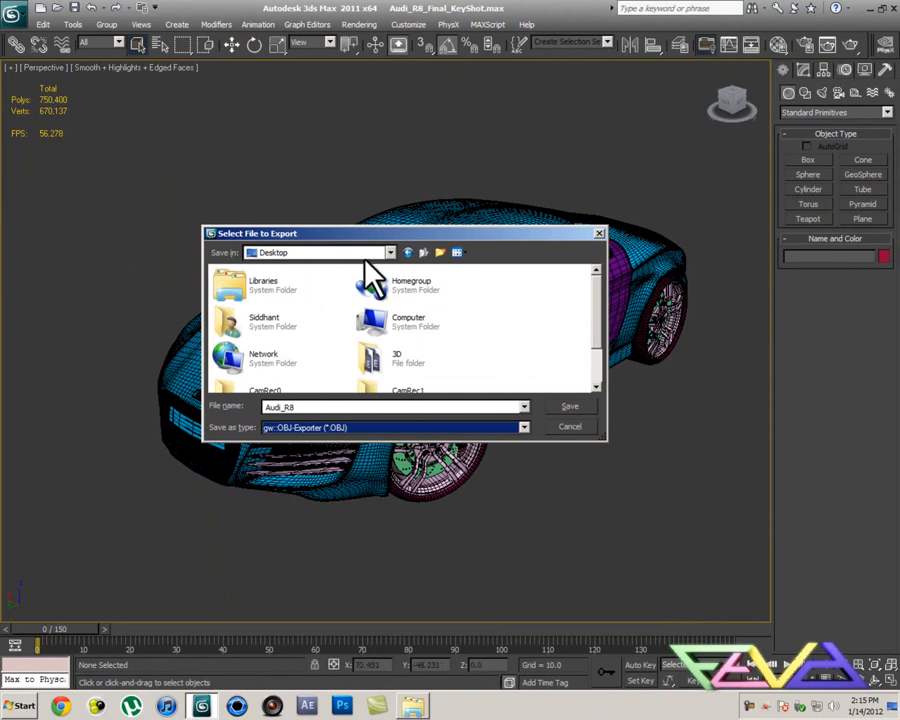
left_click_drag(479, 238, 534, 193)
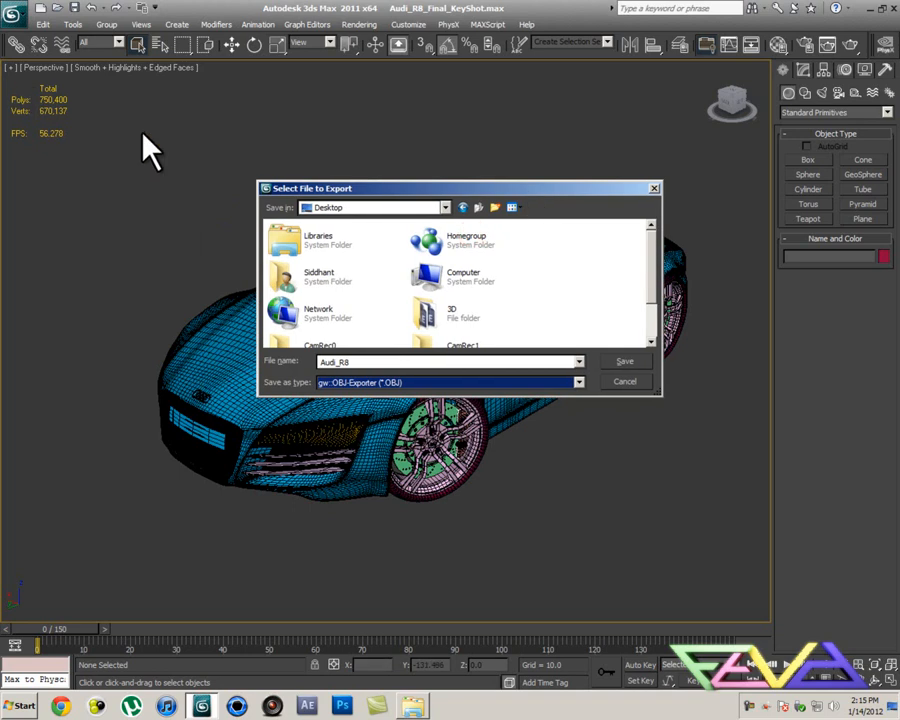
left_click_drag(390, 187, 224, 134)
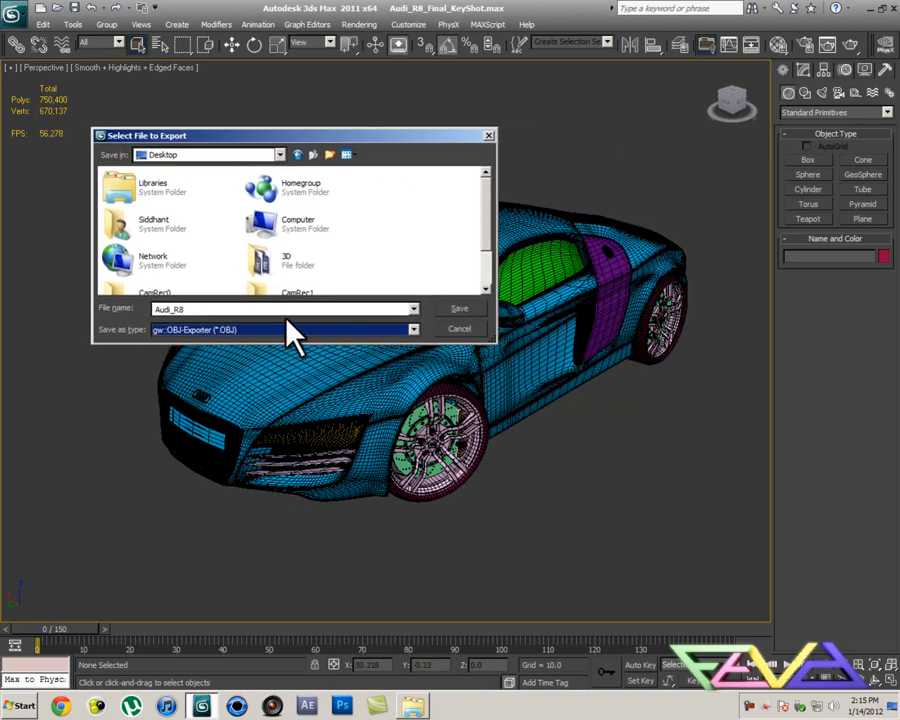
left_click_drag(348, 137, 236, 100)
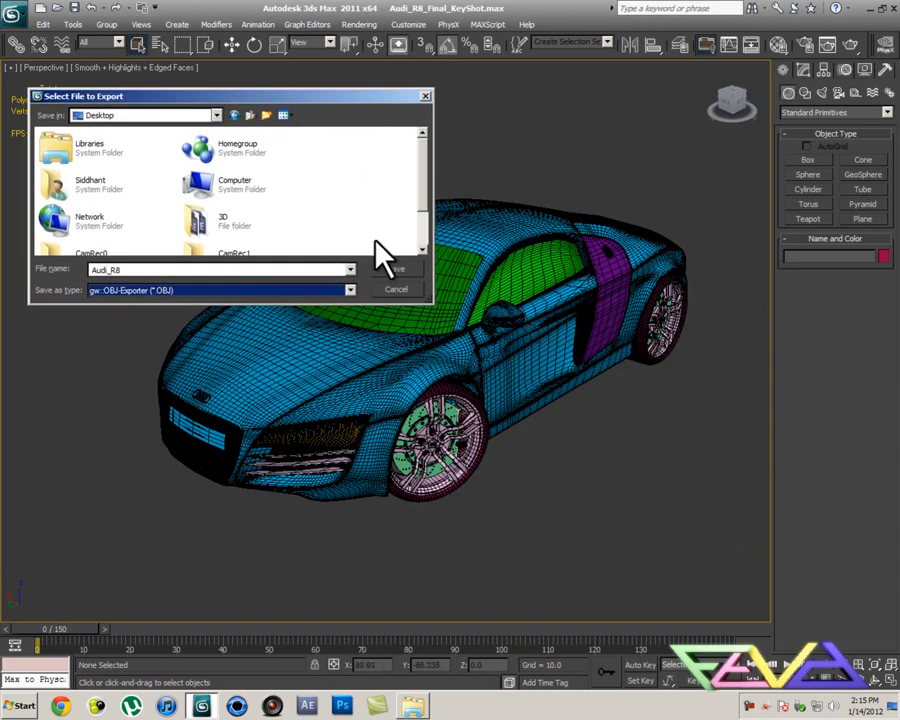
left_click(396, 269)
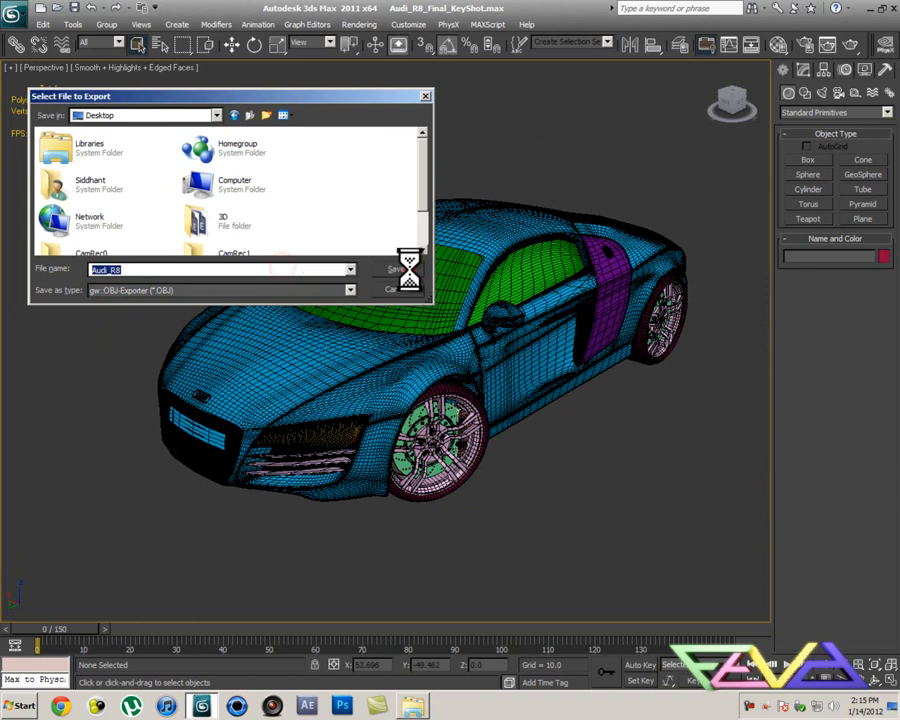
left_click_drag(396, 222, 426, 173)
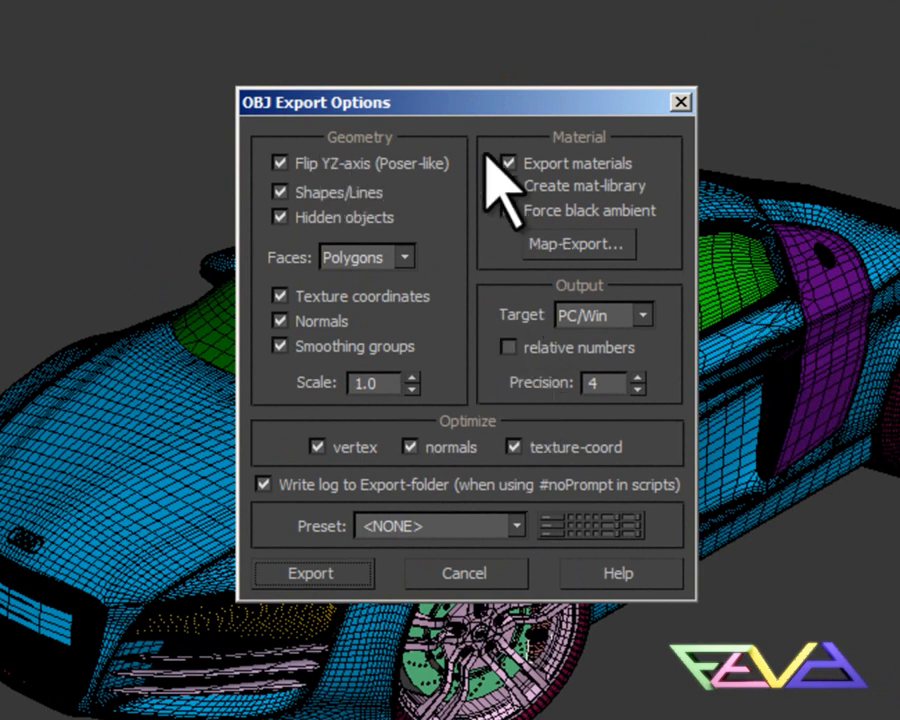
left_click_drag(495, 101, 530, 98)
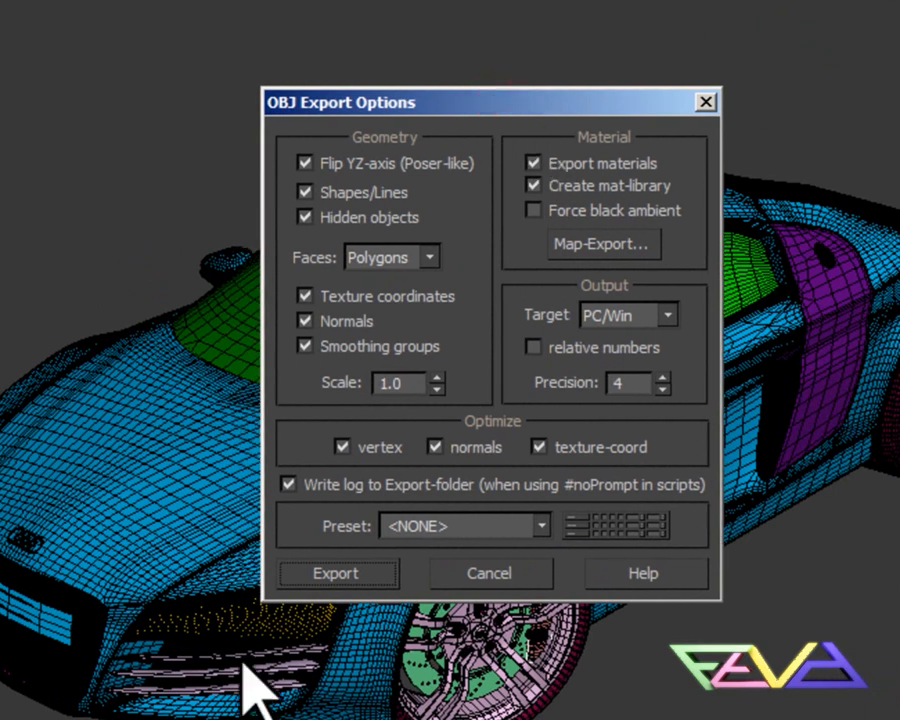
left_click(289, 485)
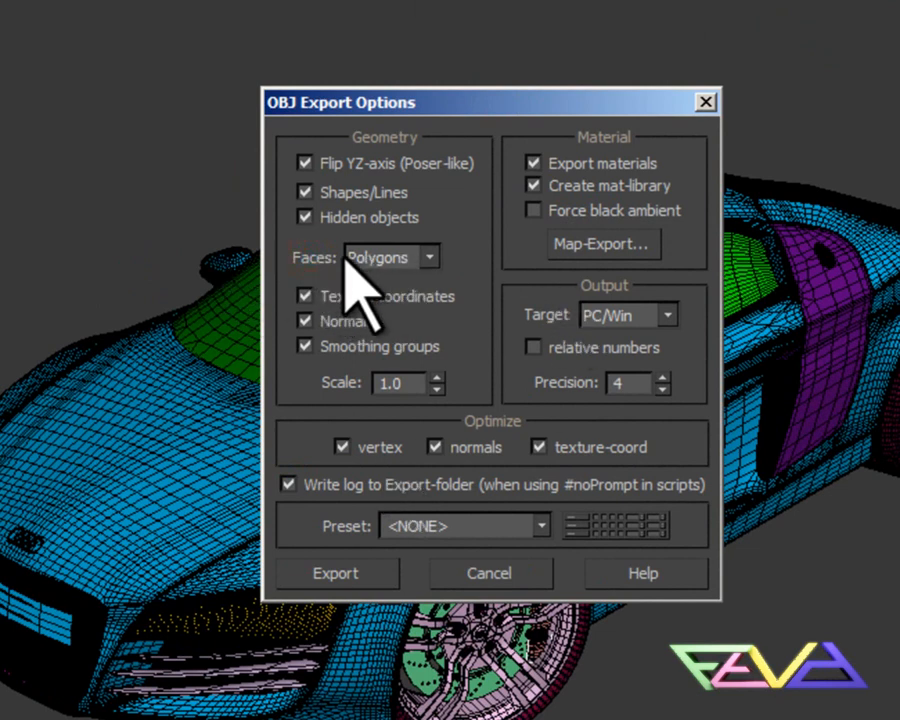
Try Quads as the face type in the OBJ export options and set it back to Polygons.
left_click(414, 258)
left_click(400, 300)
left_click(437, 259)
left_click(464, 246)
left_click(430, 258)
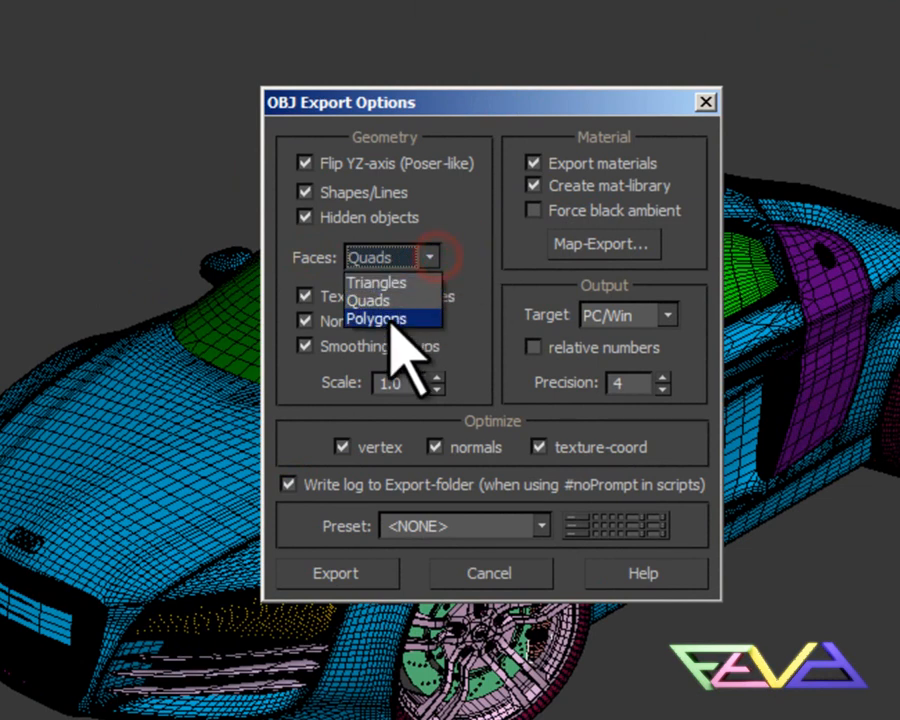
left_click(395, 319)
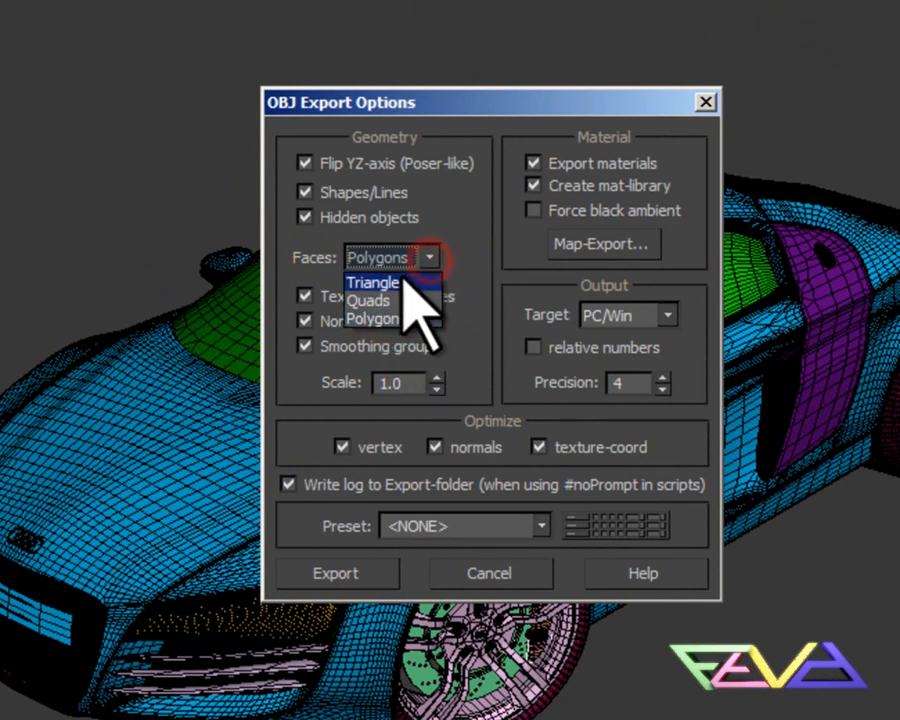
left_click(394, 317)
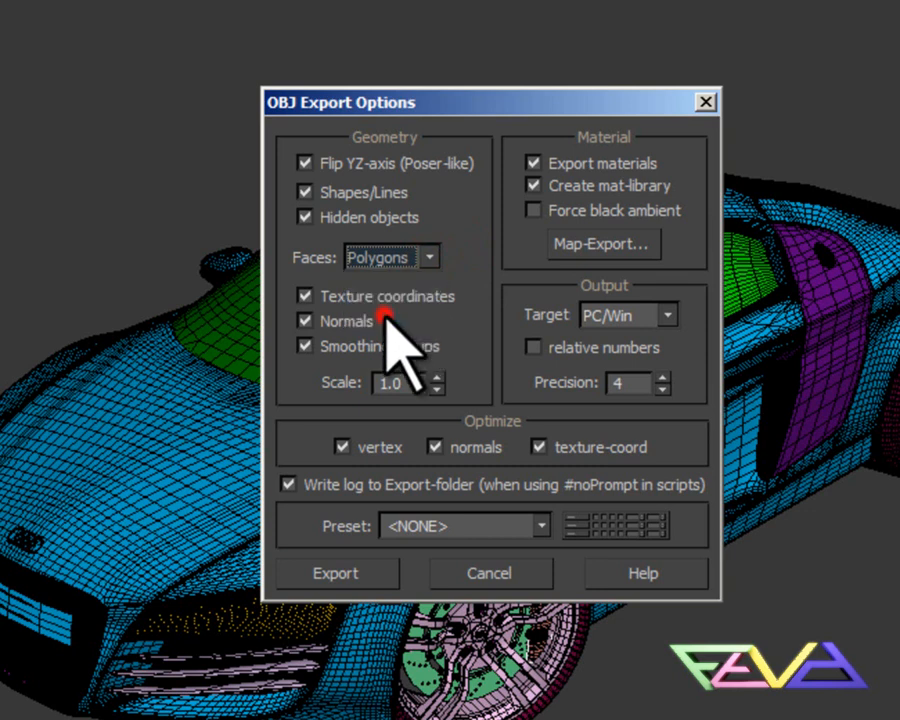
left_click(472, 265)
left_click(438, 311)
left_click_drag(512, 113, 622, 111)
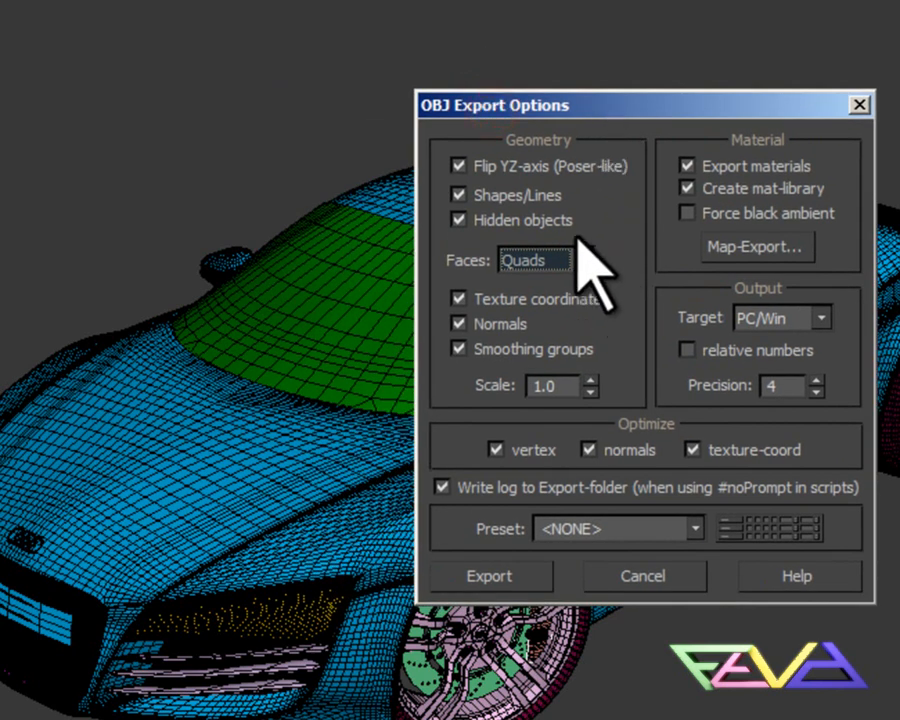
left_click(580, 255)
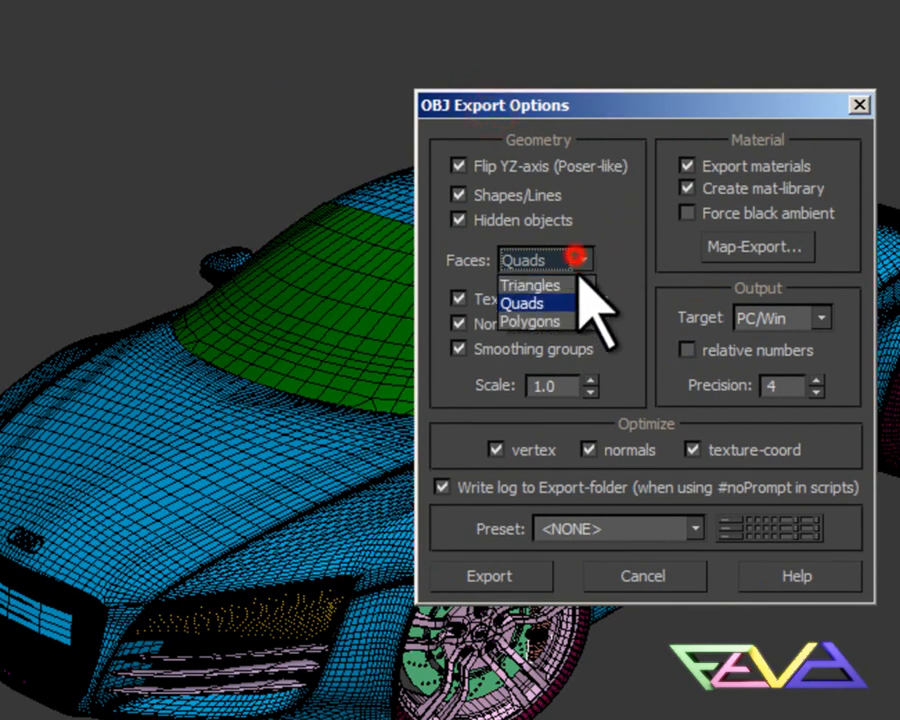
left_click(548, 324)
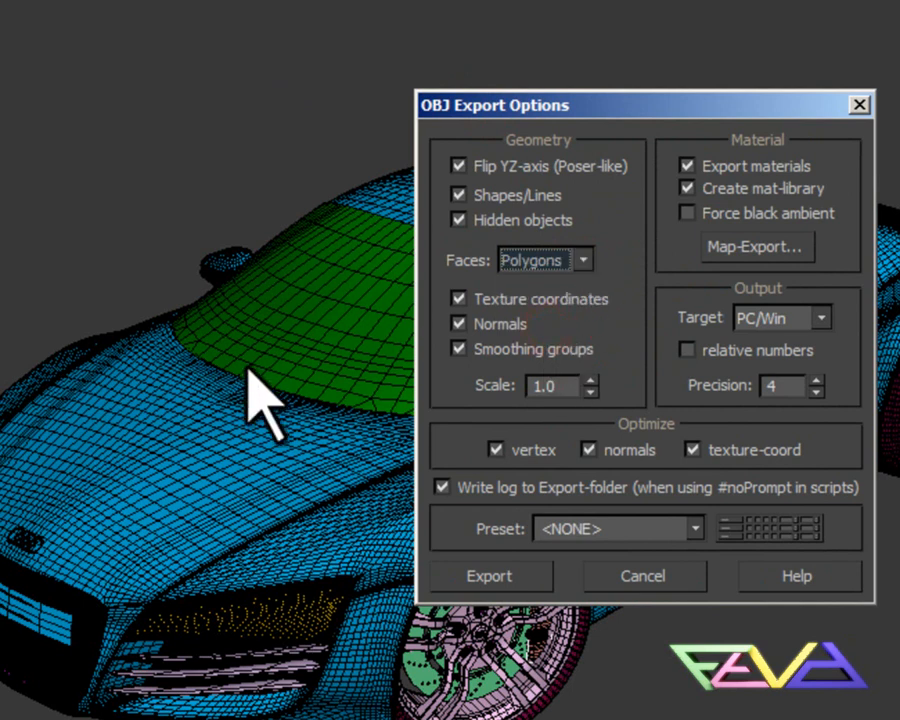
Keep PC/Win as the output target and run the OBJ export of the car.
left_click(737, 322)
left_click(800, 345)
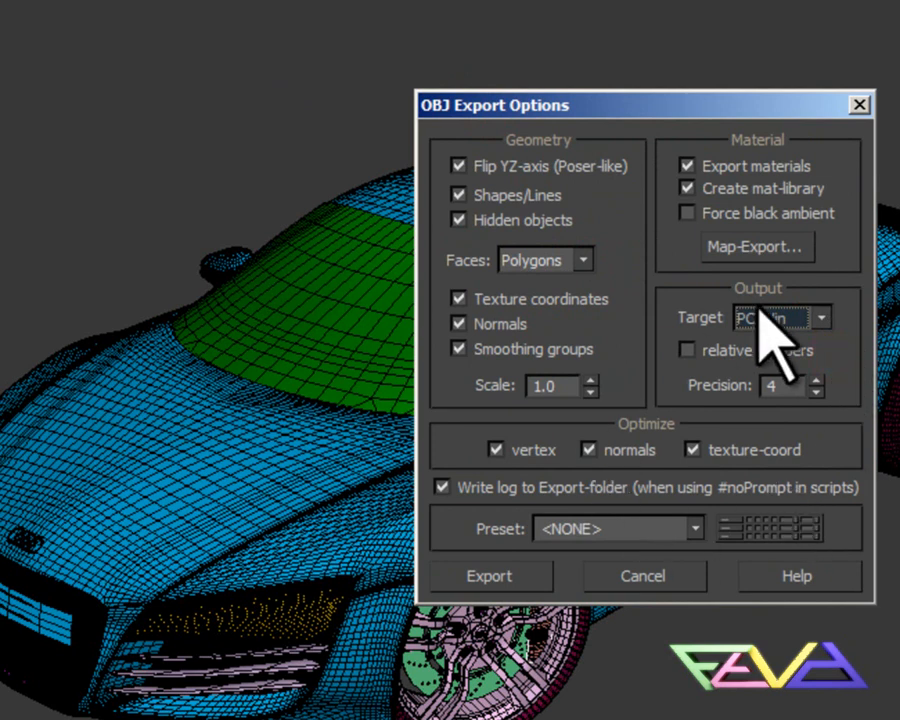
left_click(701, 106)
left_click_drag(695, 110, 620, 106)
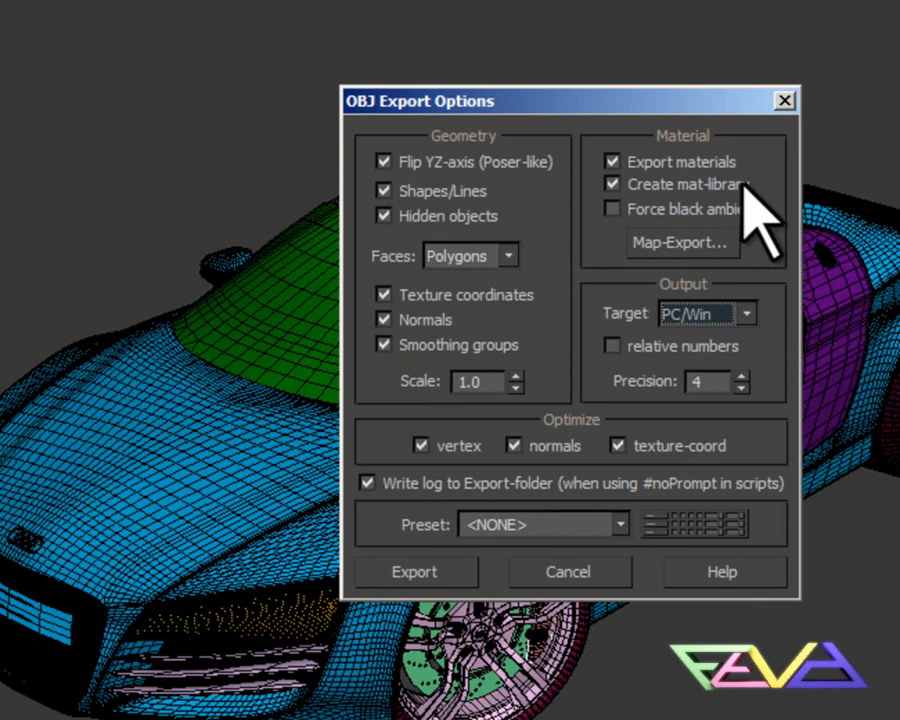
left_click_drag(585, 100, 590, 70)
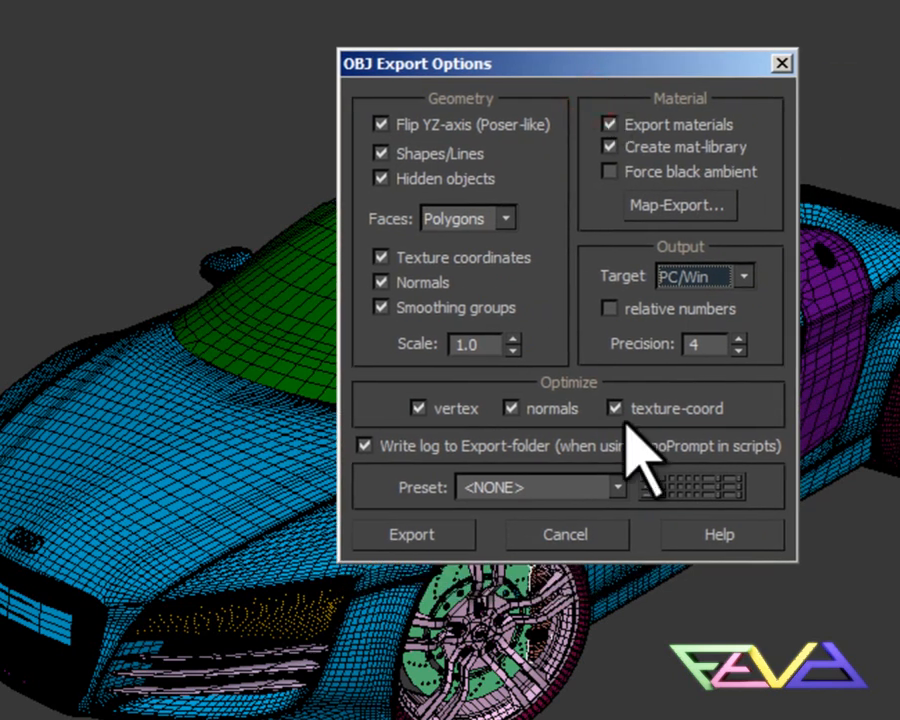
left_click(411, 535)
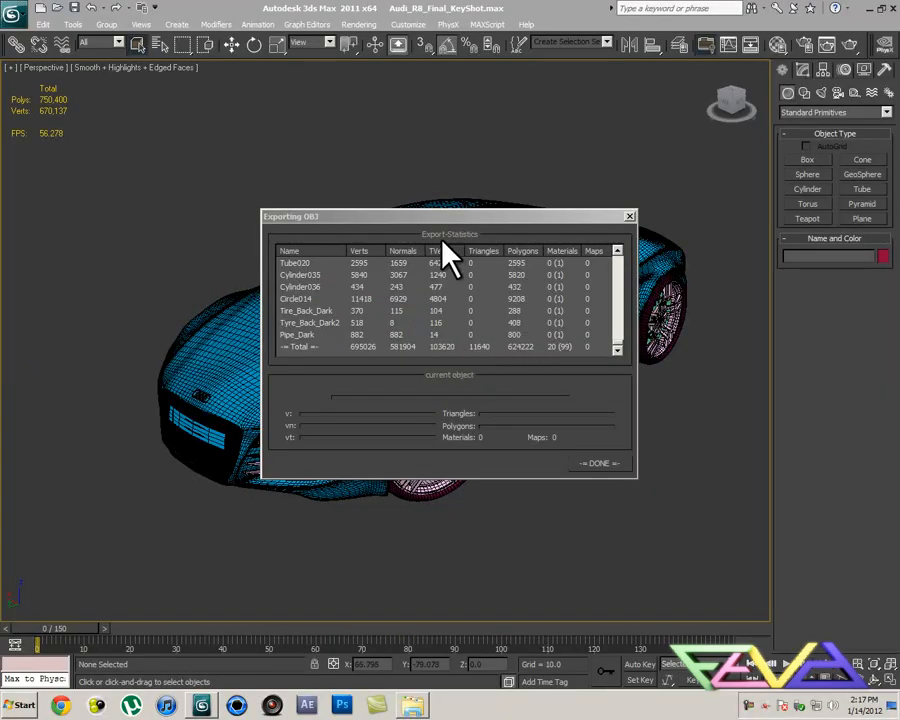
Examine the total row of the OBJ export statistics and close the report.
left_click_drag(444, 221, 441, 224)
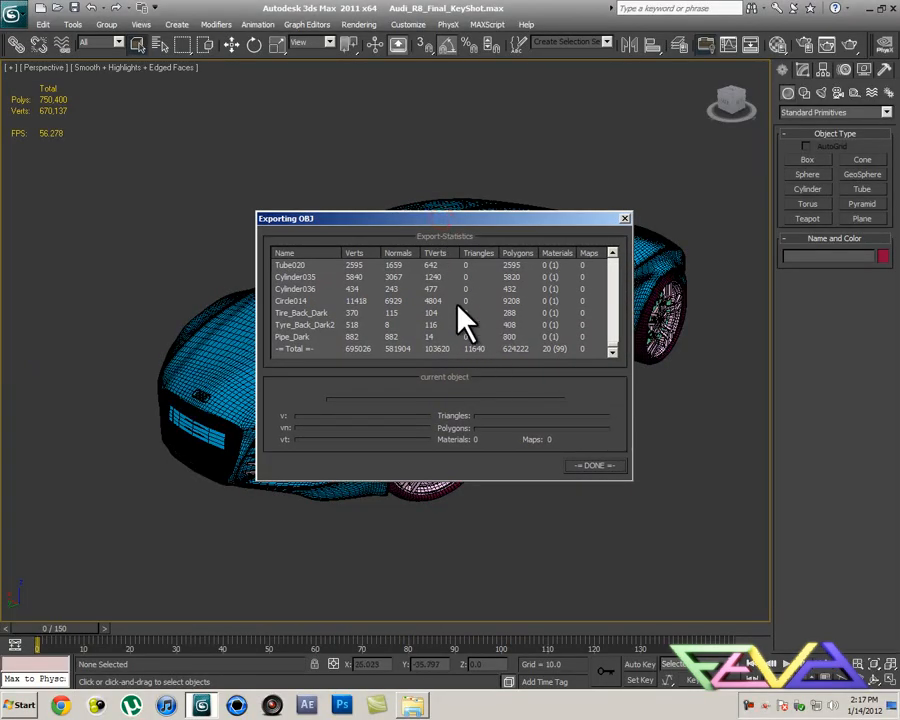
left_click(345, 349)
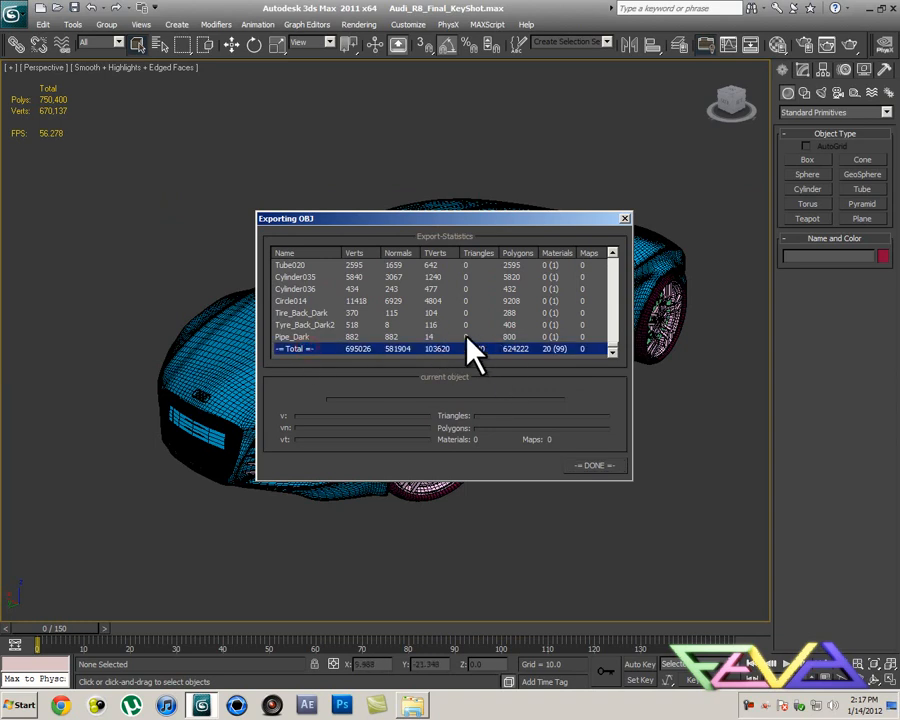
left_click_drag(494, 222, 492, 217)
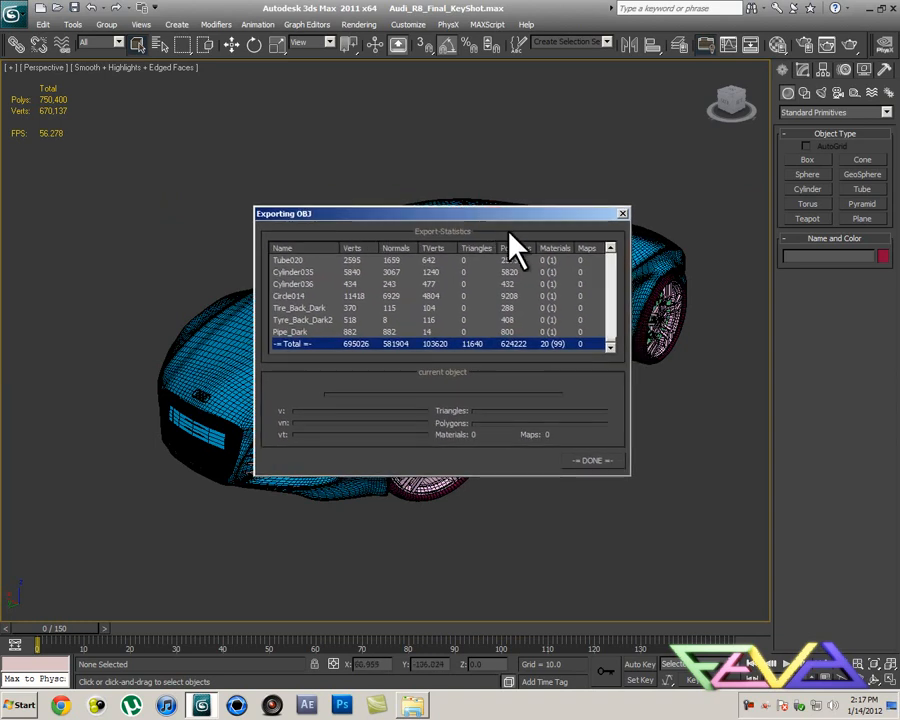
left_click(597, 461)
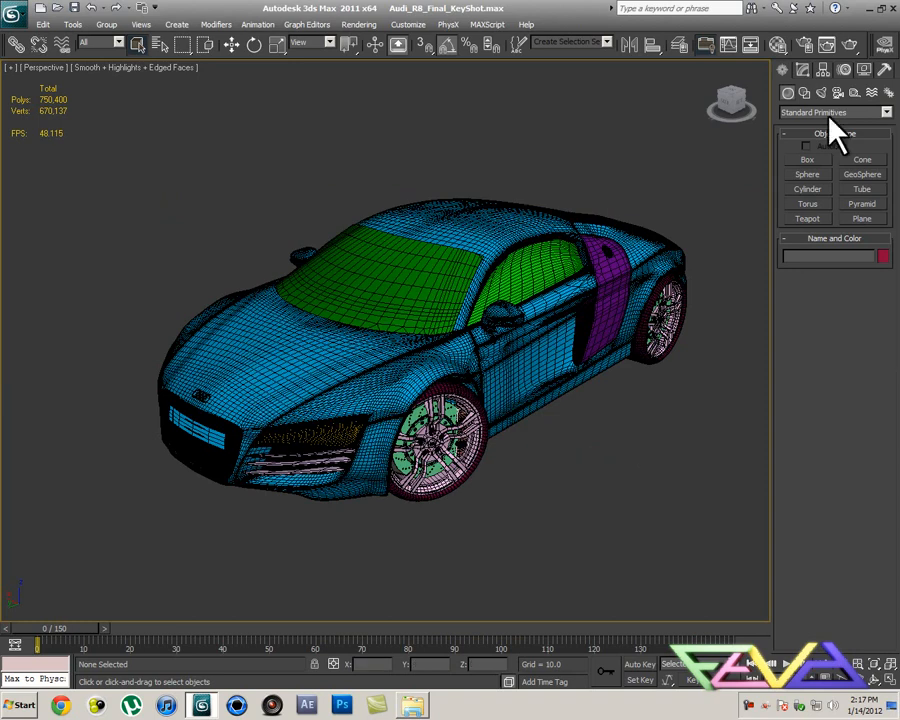
Close 3ds Max and switch to KeyShot with an empty scene.
left_click(893, 9)
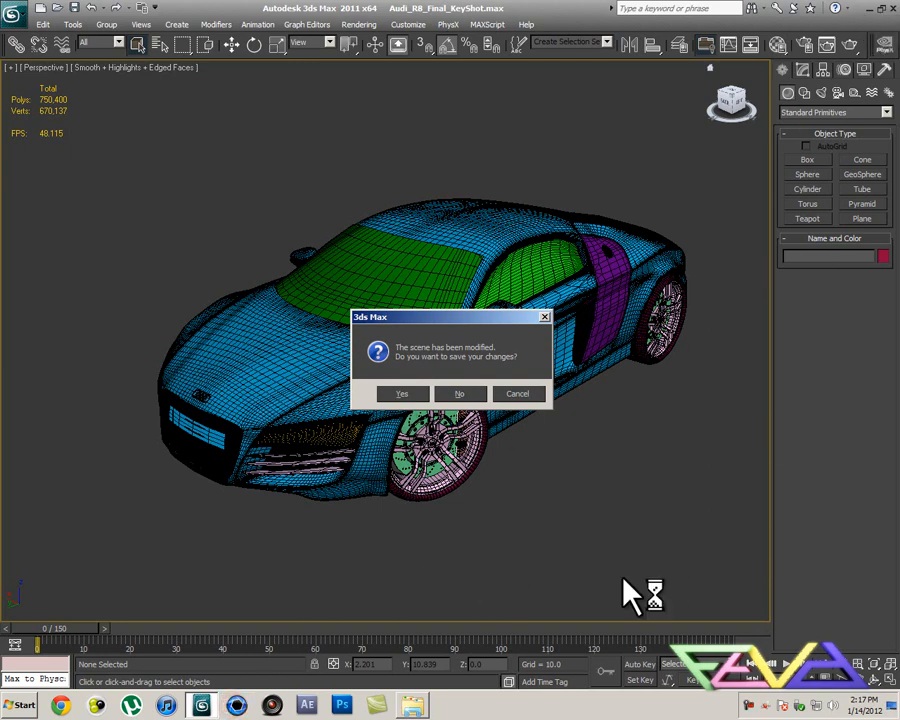
right_click(583, 706)
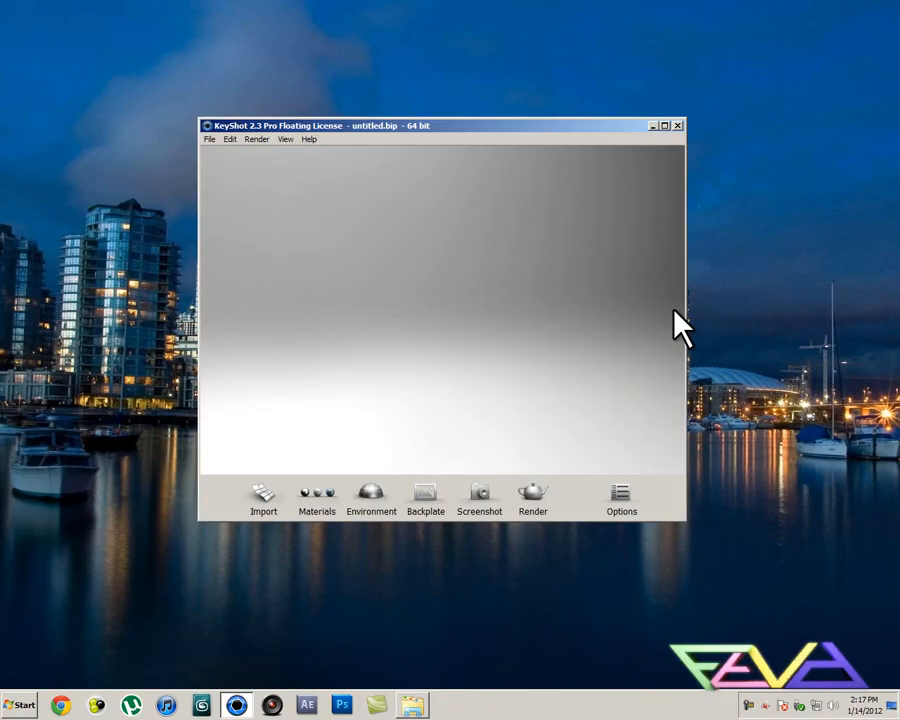
Choose Audi_R8.obj from the Desktop as the file to import.
left_click_drag(476, 127, 464, 119)
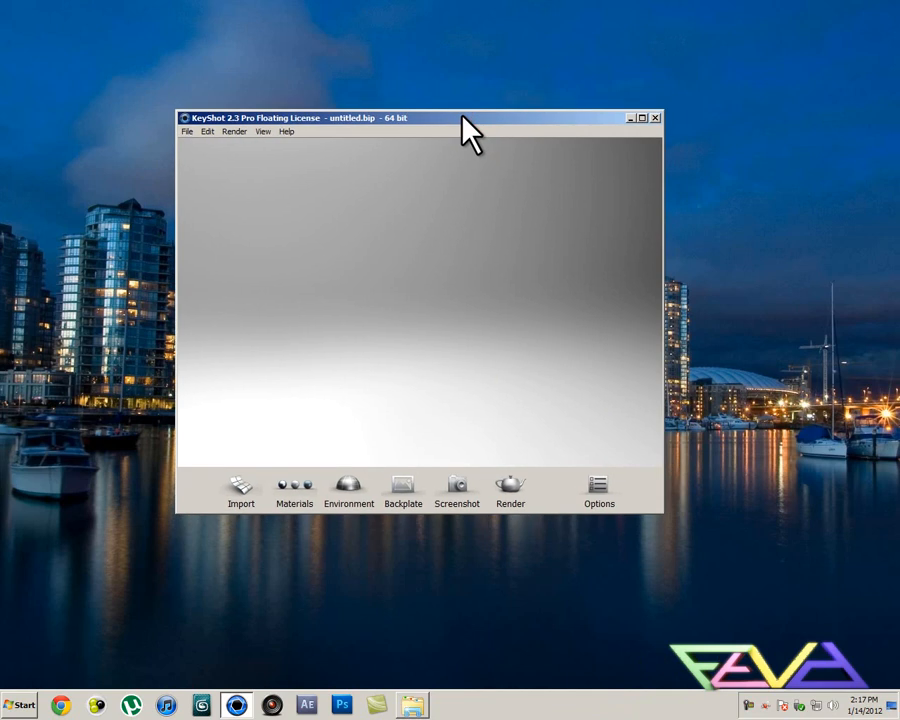
left_click(236, 499)
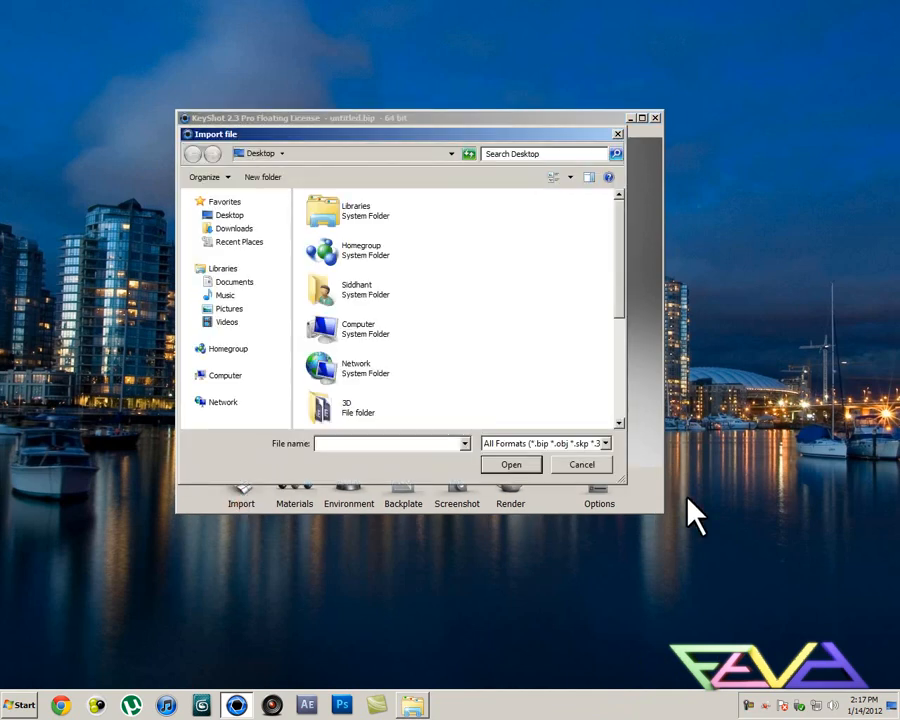
left_click_drag(614, 262, 615, 397)
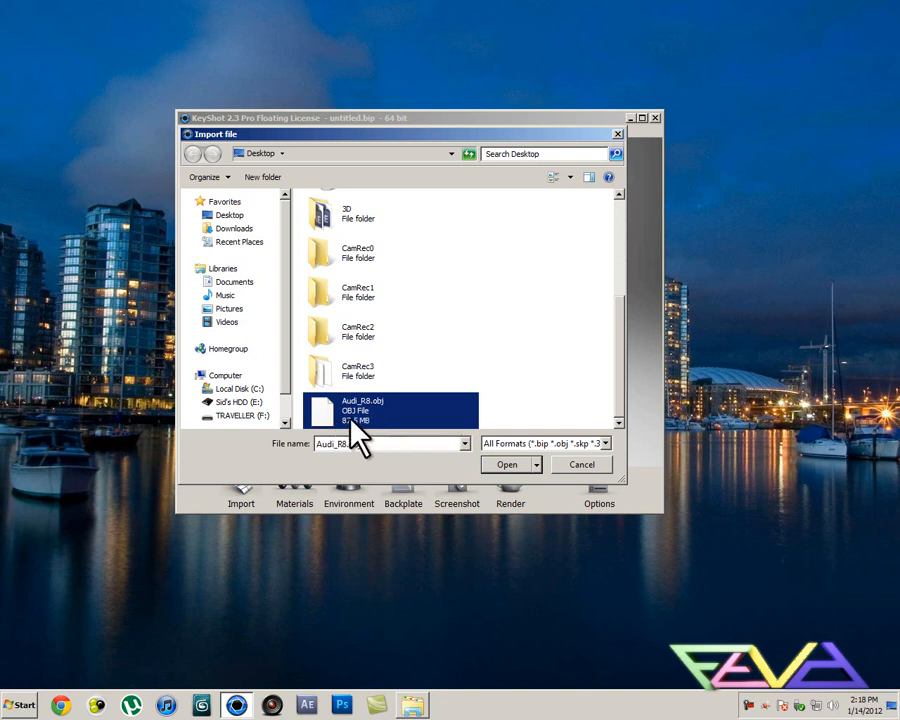
left_click(497, 464)
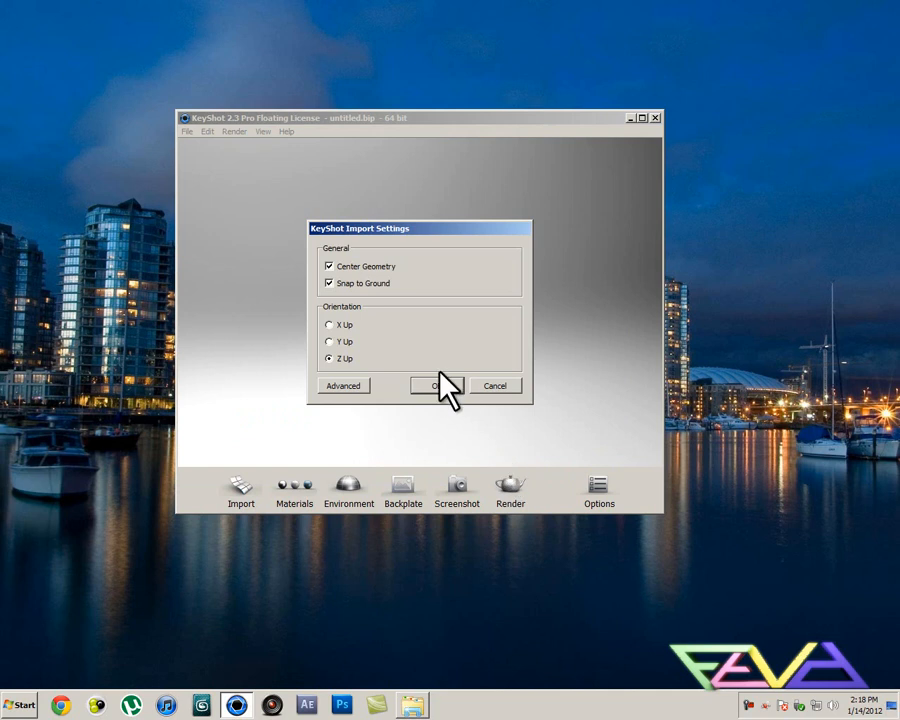
Import the car with Center Geometry, Snap to Ground, Z Up orientation and Keep Individual Parts enabled.
left_click_drag(402, 230, 428, 201)
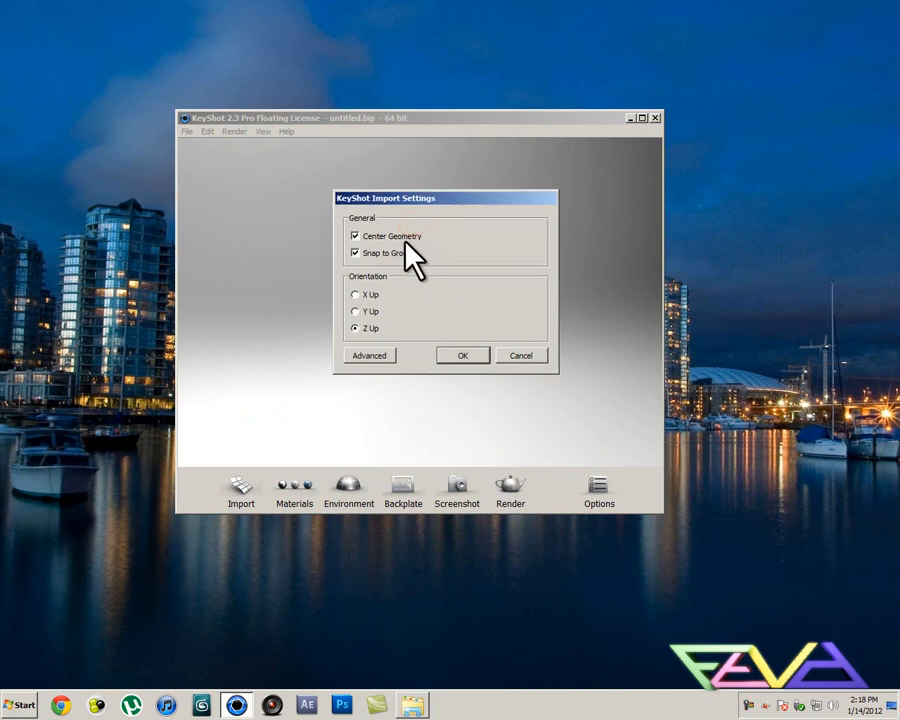
left_click(370, 355)
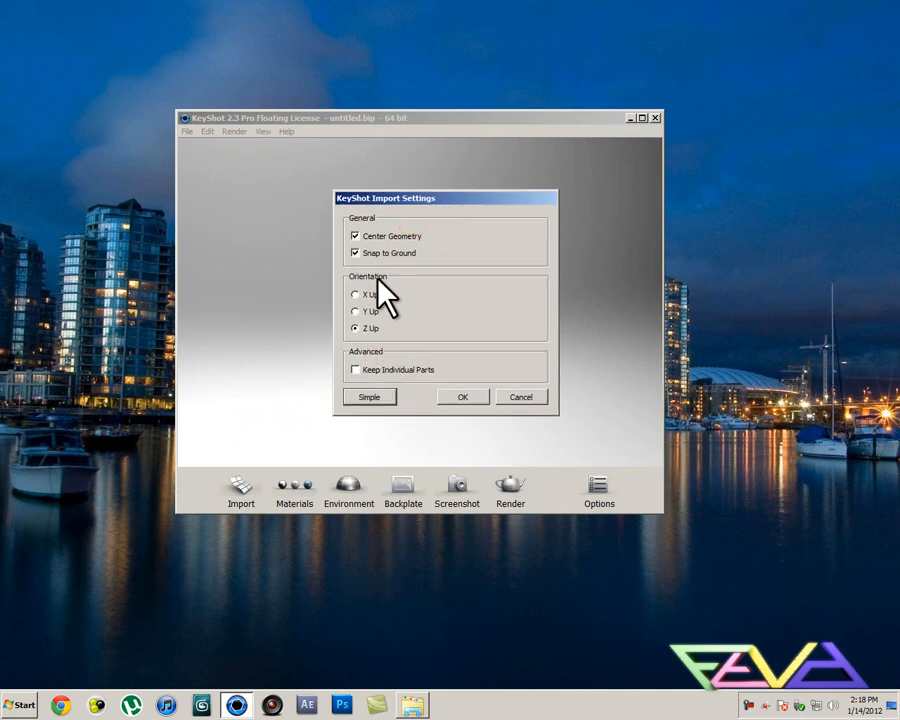
left_click(366, 311)
left_click(357, 329)
left_click(355, 370)
left_click(369, 397)
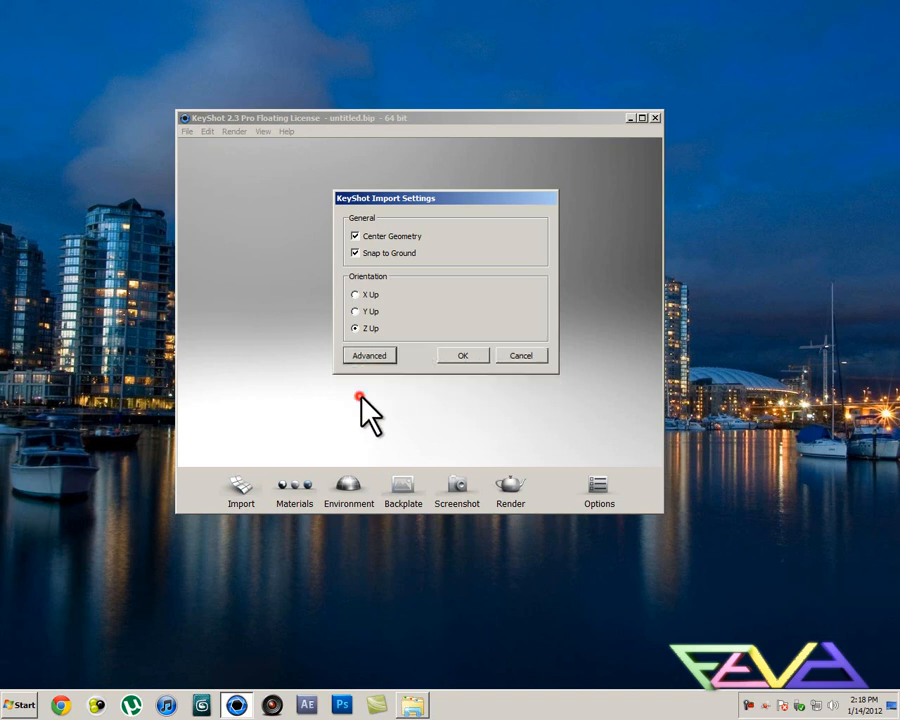
left_click(381, 355)
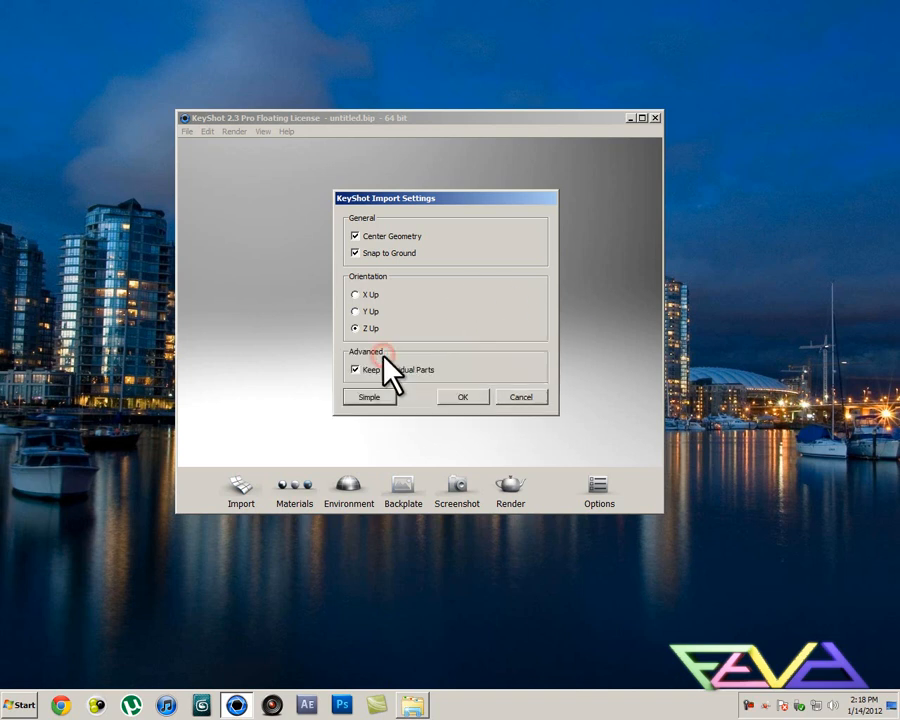
left_click(386, 255)
left_click(466, 396)
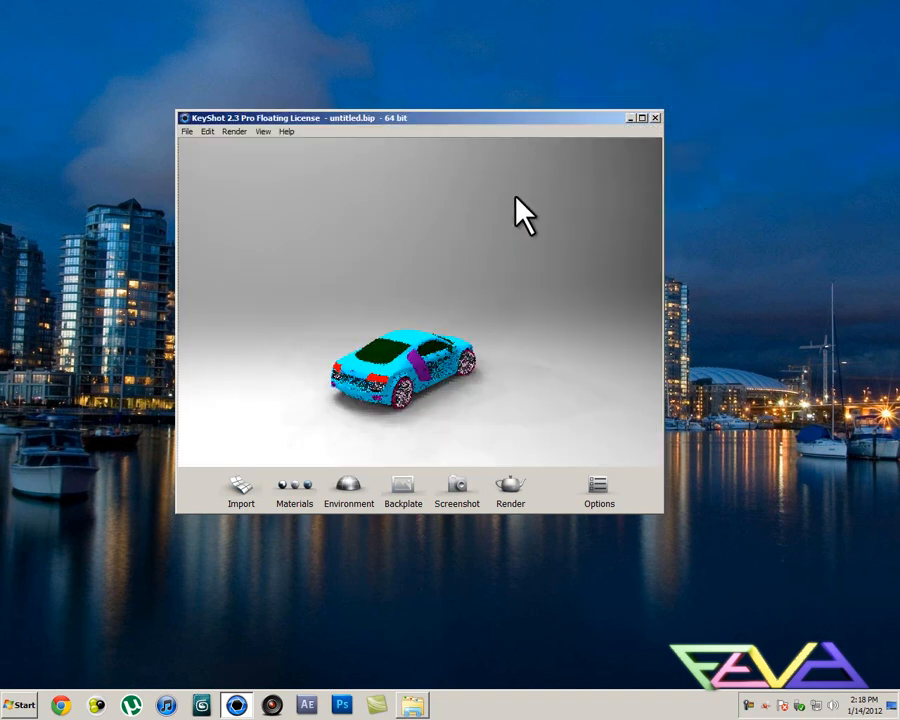
Maximize the KeyShot window and turn the car around to a front three-quarter view.
left_click_drag(506, 137, 533, 121)
double_click(533, 121)
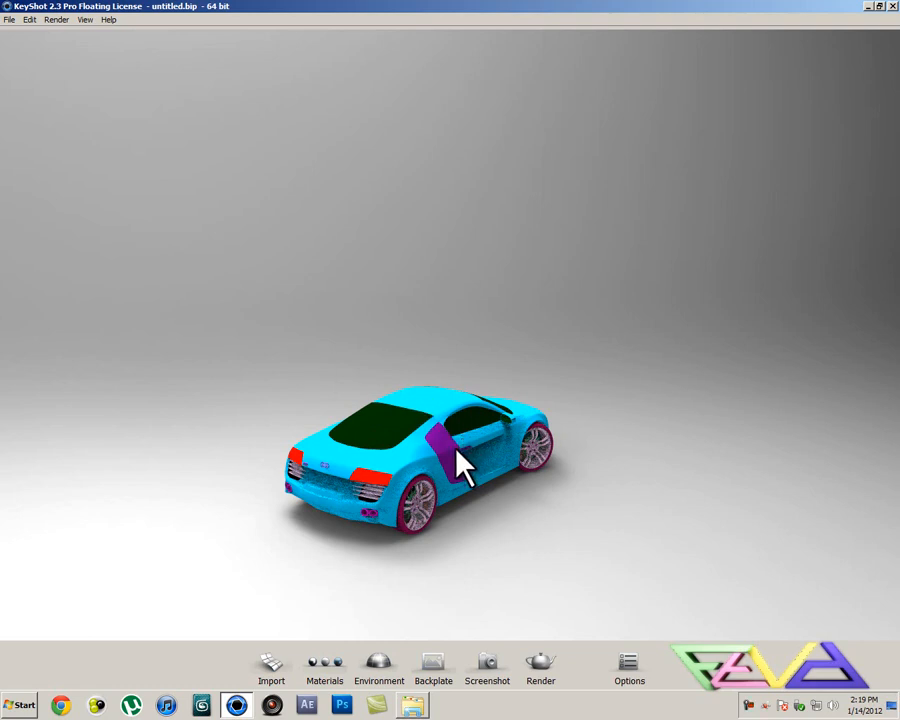
left_click_drag(436, 462, 446, 374)
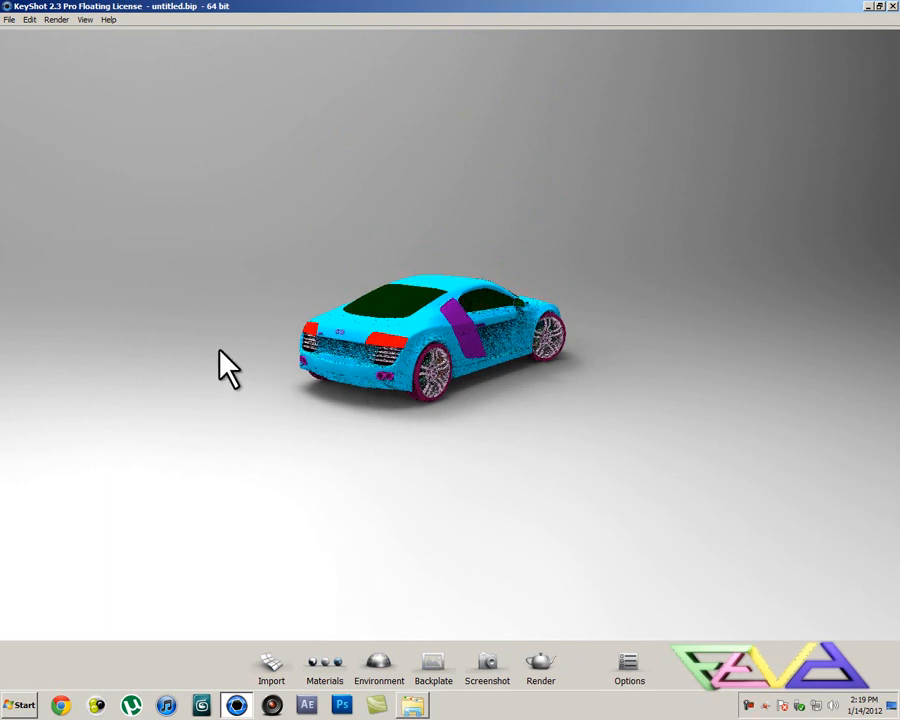
left_click_drag(213, 352, 691, 361)
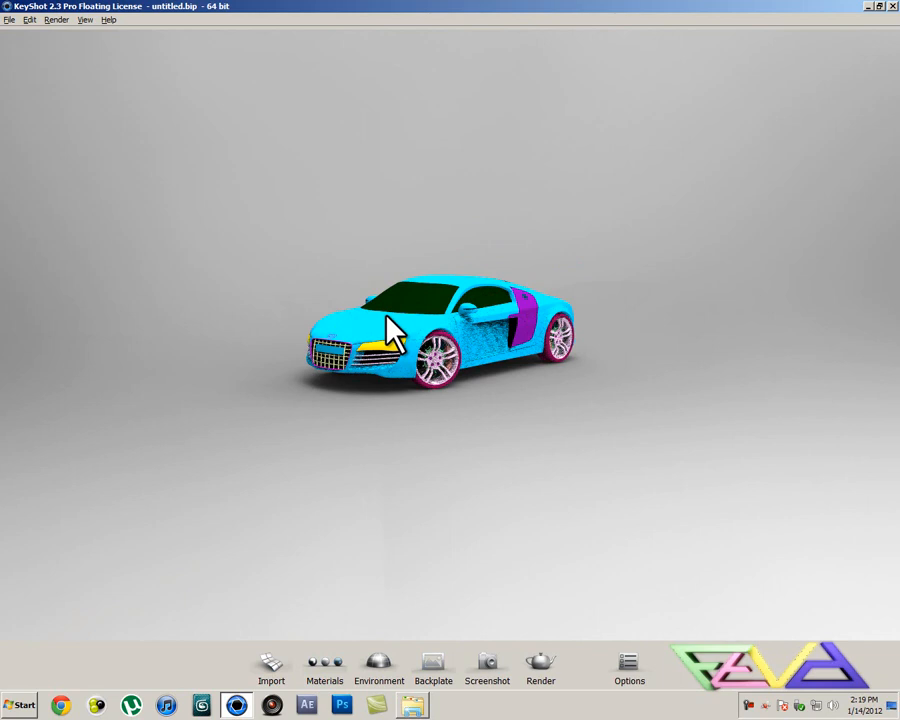
Examine the imported car's front and side from far and near, ending on a close front three-quarter view.
scroll(386, 317, "up", 5)
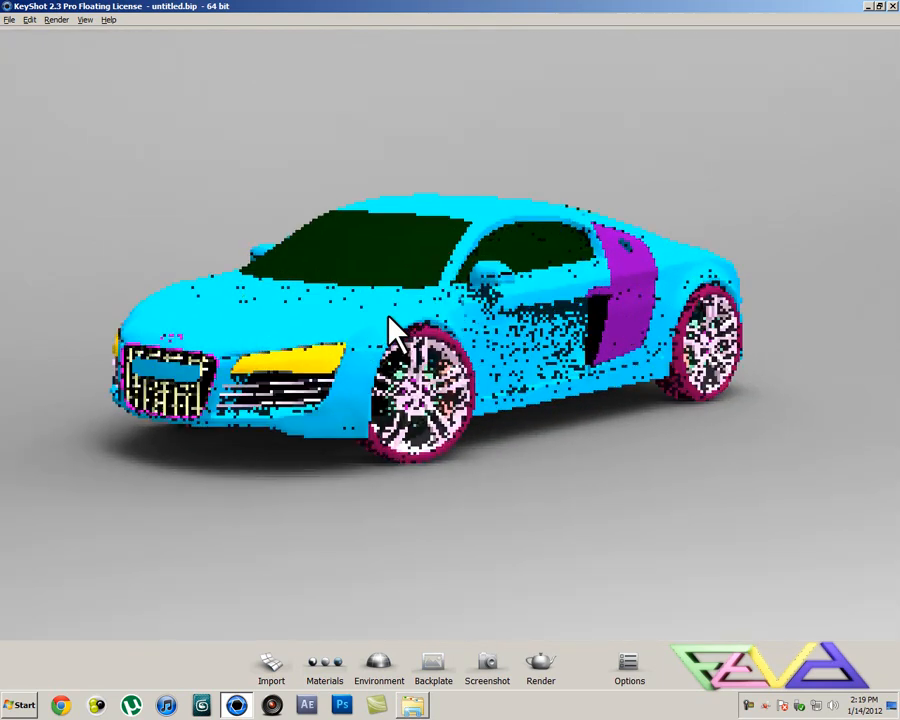
scroll(389, 318, "up", 2)
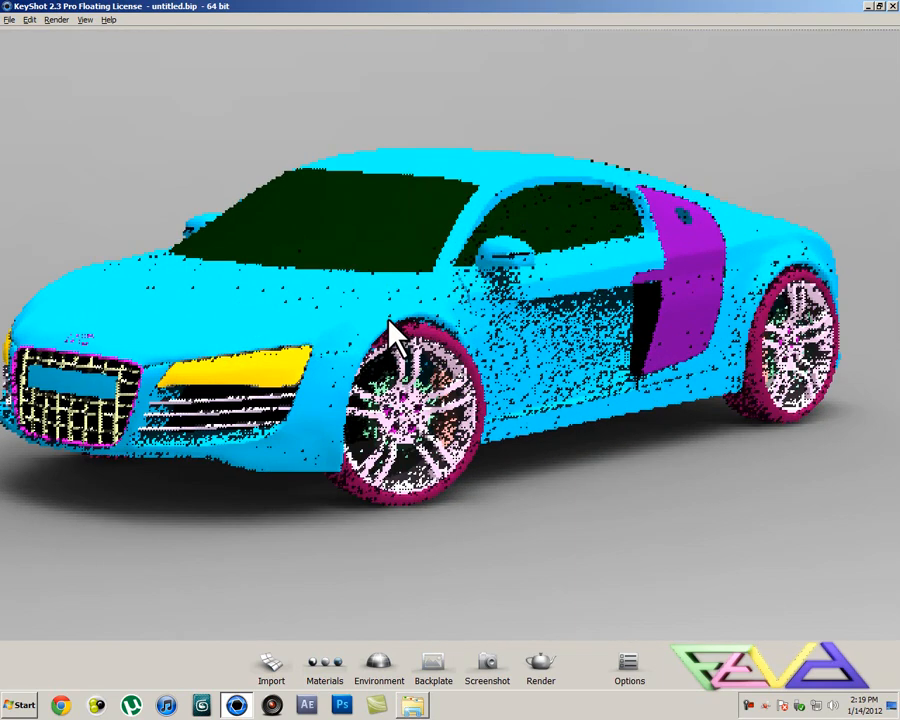
scroll(389, 318, "down", 8)
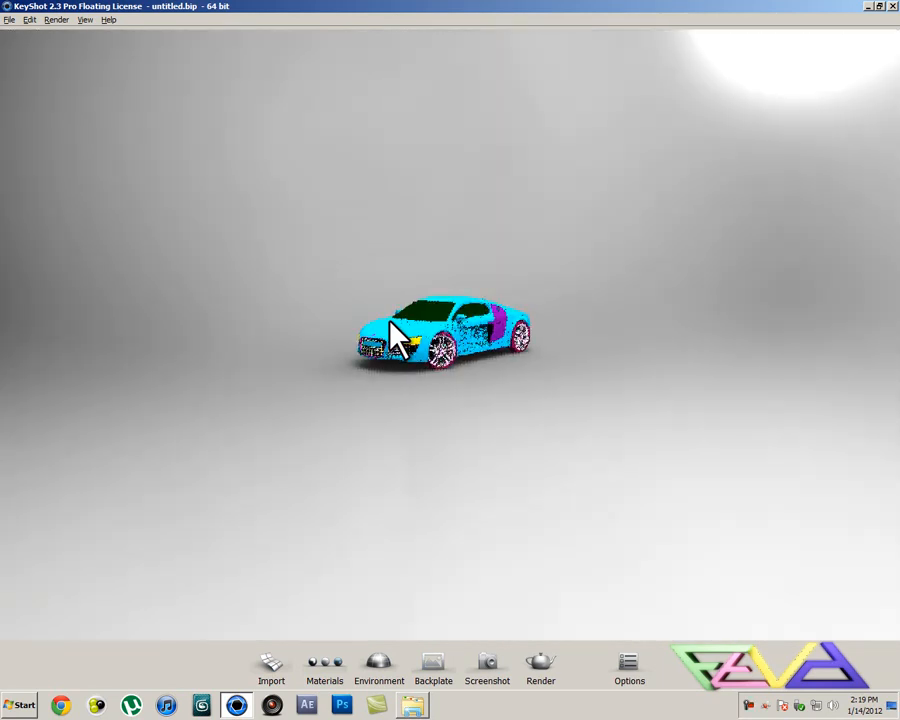
scroll(397, 335, "down", 4)
scroll(397, 335, "up", 3)
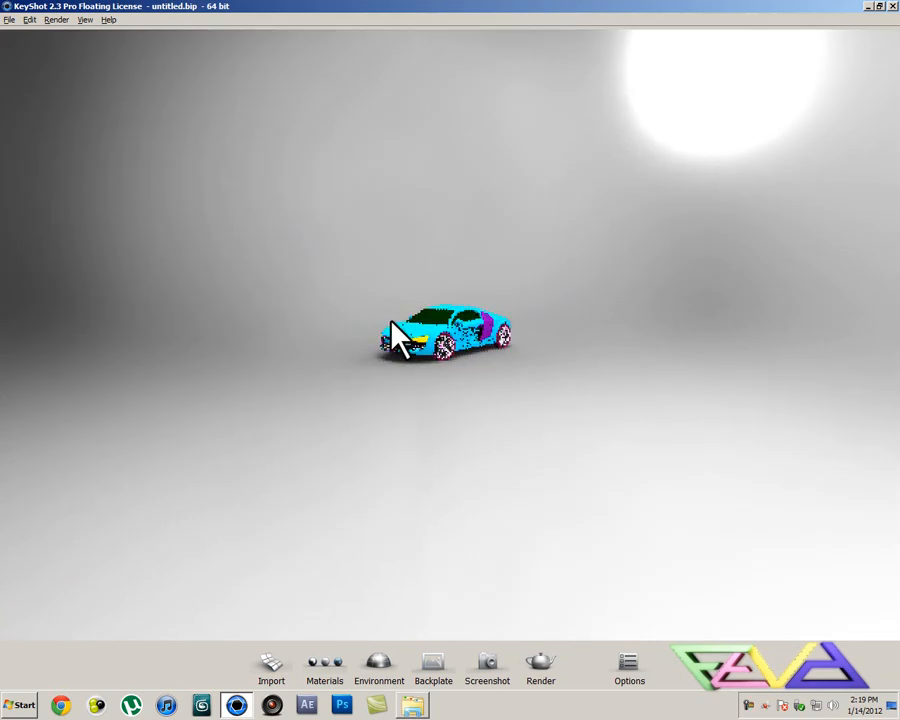
scroll(397, 335, "up", 6)
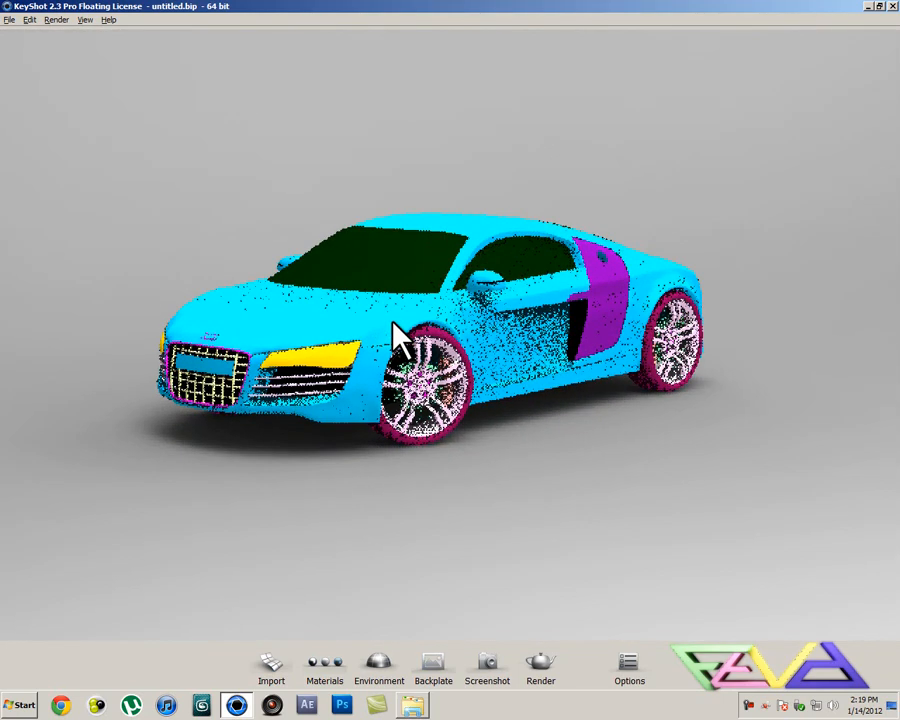
scroll(397, 335, "up", 5)
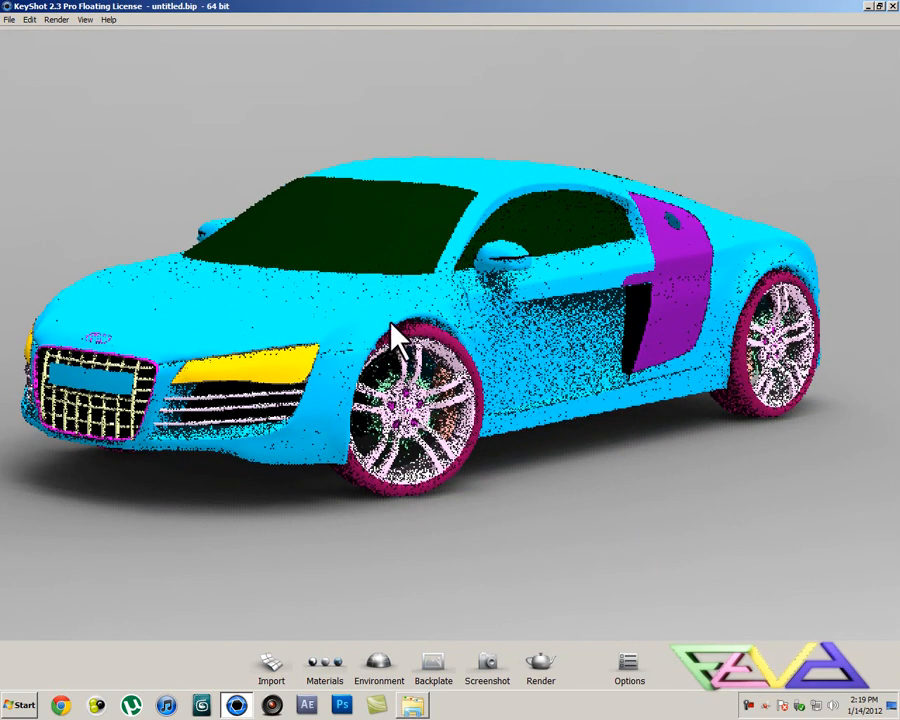
middle_click_drag(390, 322, 404, 324)
left_click_drag(397, 331, 515, 315)
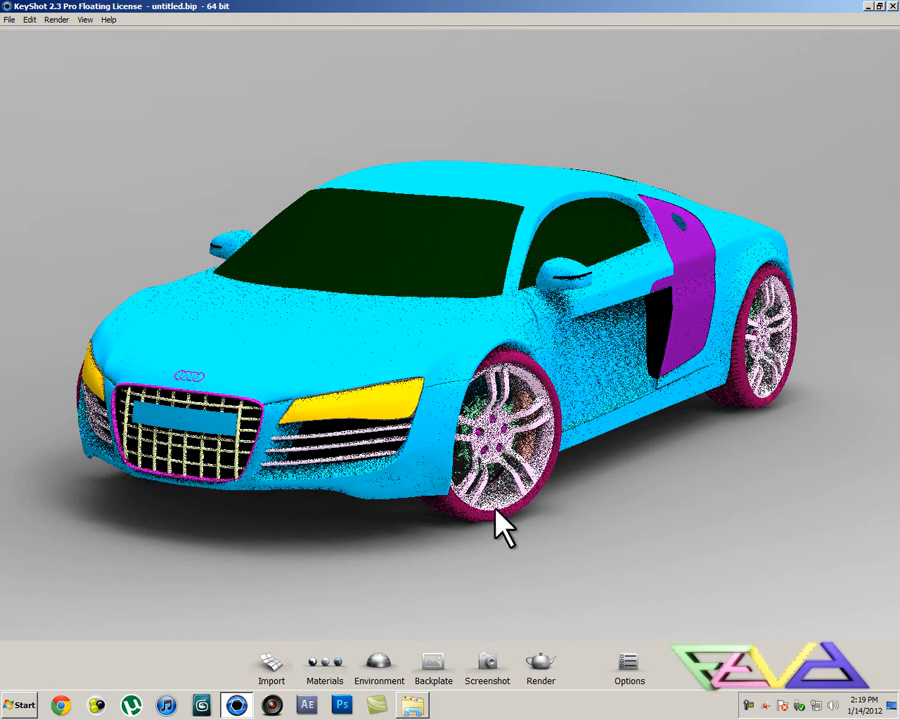
Open the material library and limit it to the Paints group.
left_click(327, 663)
left_click_drag(555, 119, 677, 288)
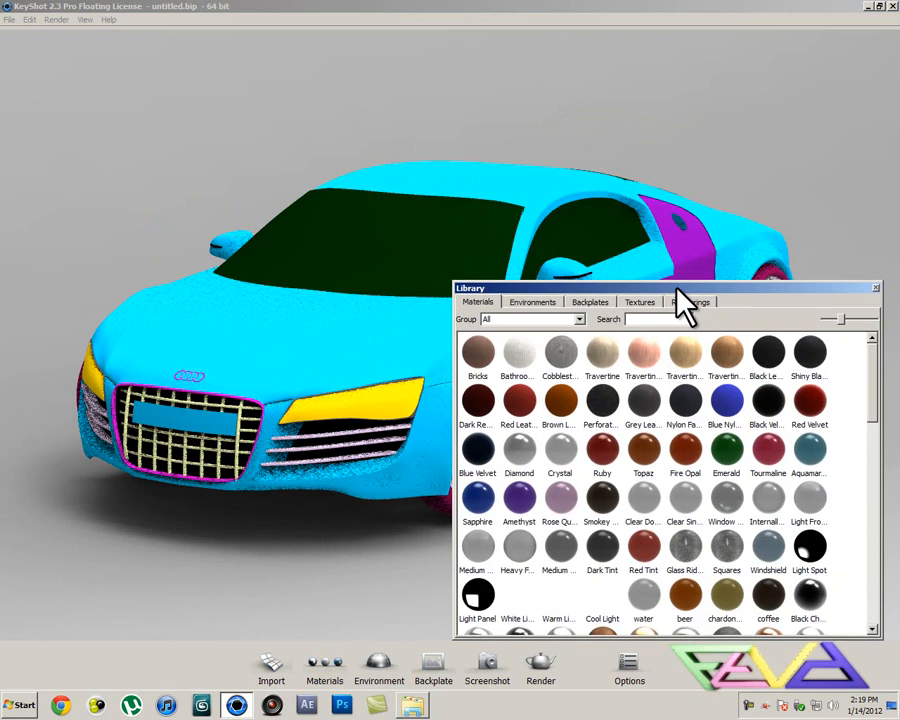
left_click(578, 320)
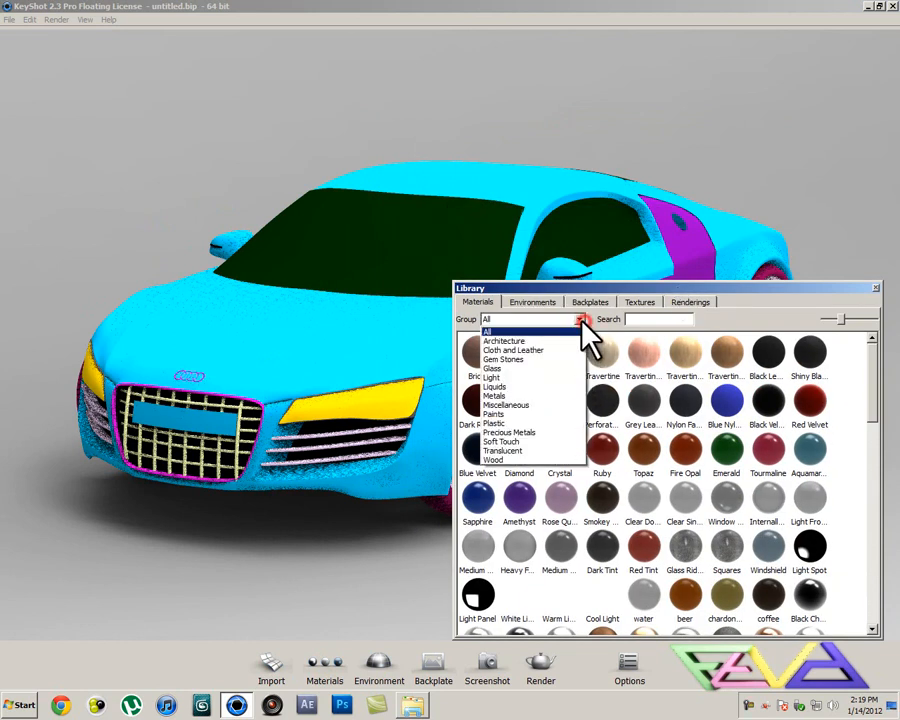
left_click(578, 320)
mouse_move(602, 292)
left_mouse_down()
mouse_move(637, 295)
mouse_move(611, 284)
left_mouse_up()
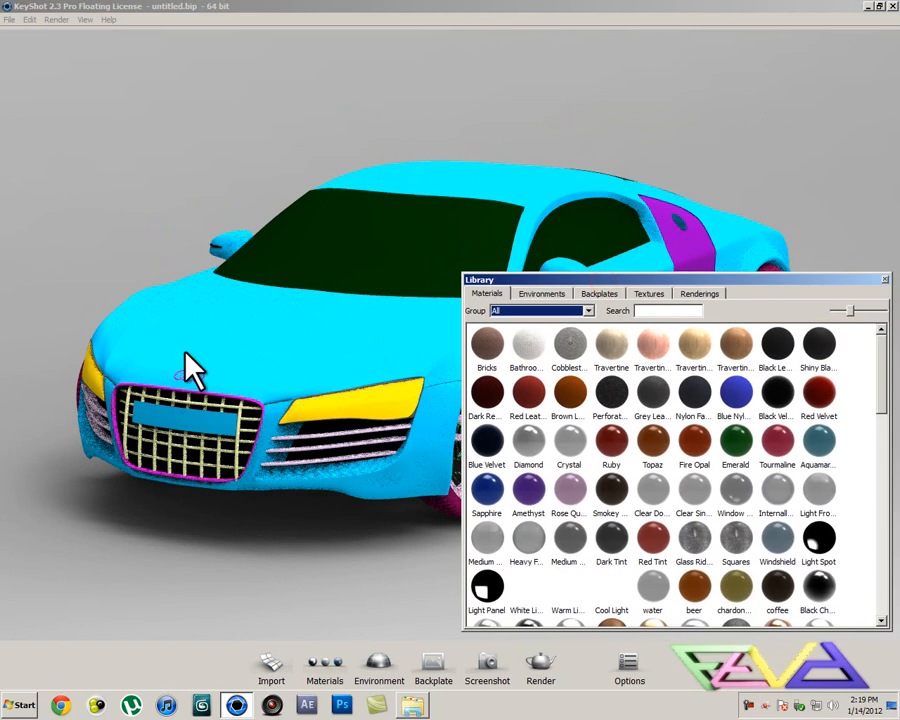
left_click(587, 312)
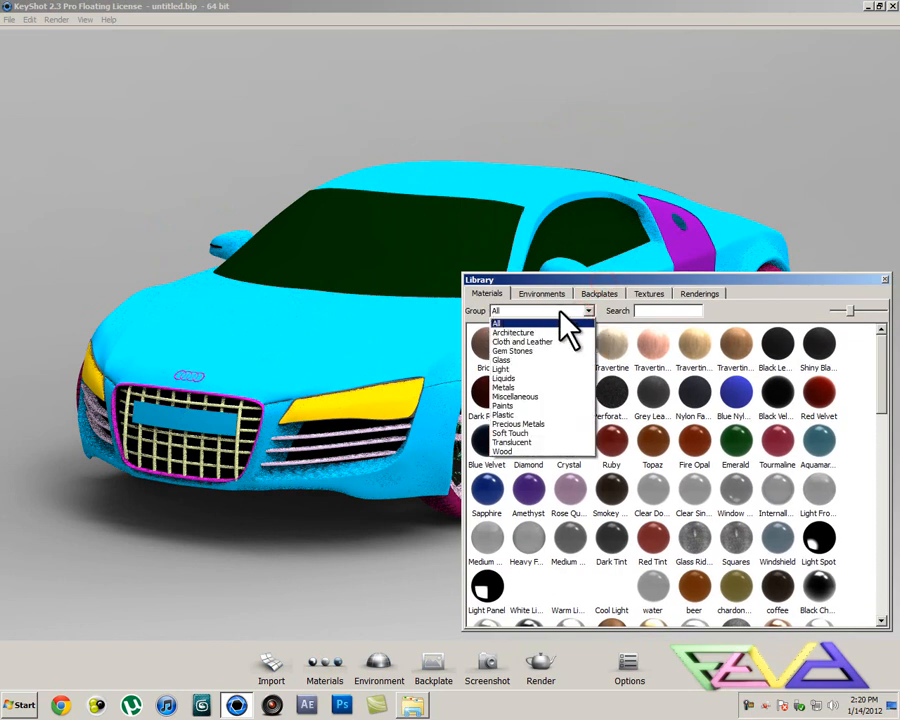
left_click(517, 405)
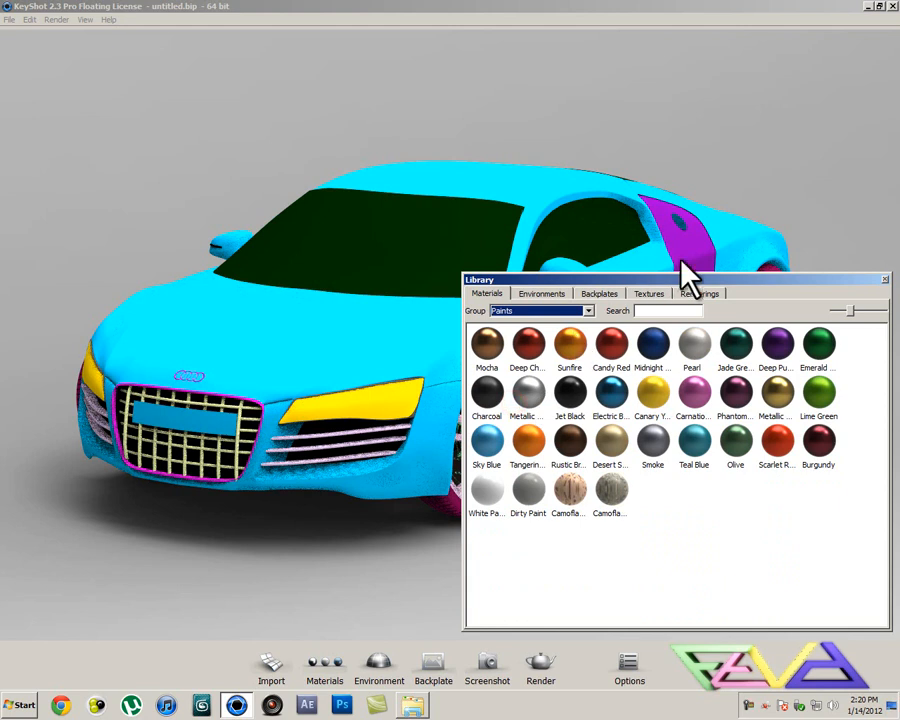
Apply the White Paint material to the car body and keep the library clear of the car's front.
mouse_move(687, 281)
left_mouse_down()
mouse_move(703, 281)
mouse_move(672, 273)
mouse_move(679, 293)
left_mouse_up()
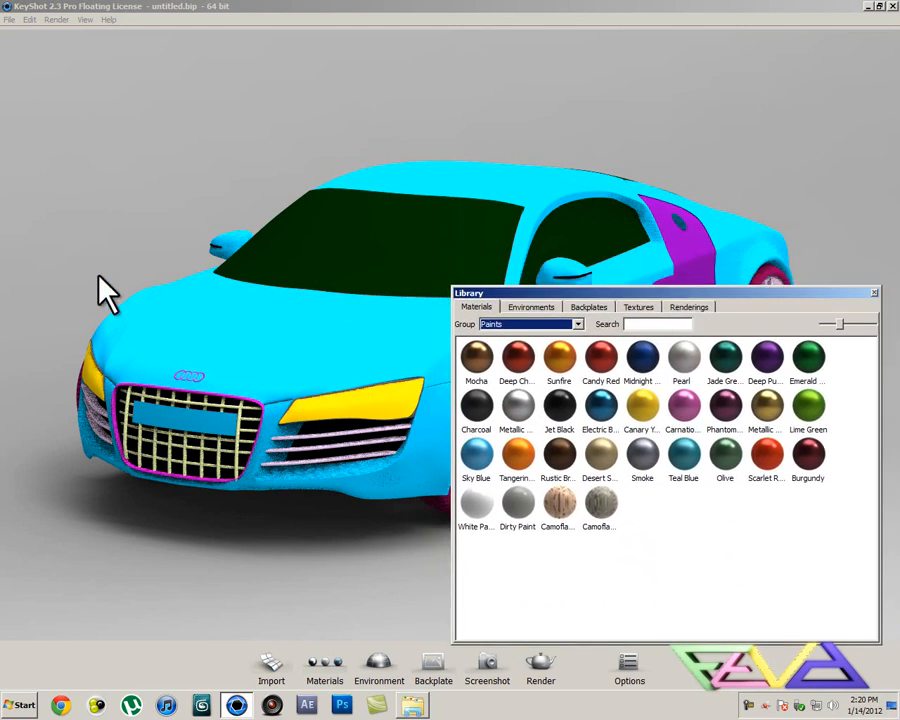
left_click_drag(625, 294, 490, 20)
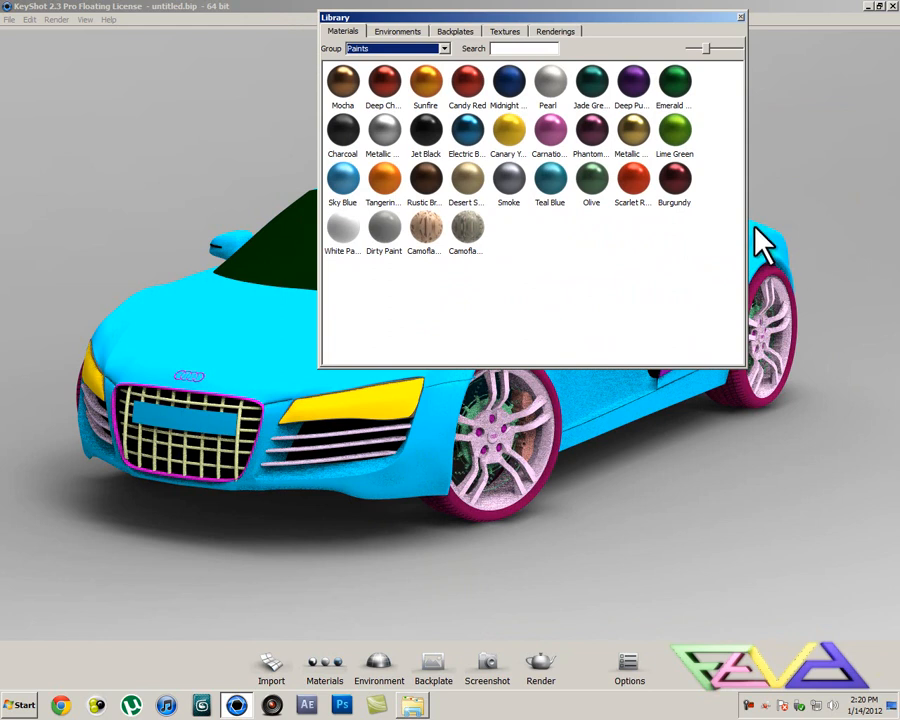
left_click_drag(510, 20, 688, 325)
mouse_move(528, 540)
left_mouse_down()
mouse_move(638, 582)
mouse_move(680, 410)
mouse_move(686, 416)
mouse_move(623, 522)
mouse_move(727, 613)
mouse_move(711, 482)
mouse_move(683, 395)
mouse_move(560, 370)
mouse_move(583, 394)
mouse_move(402, 368)
mouse_move(277, 327)
mouse_move(291, 315)
mouse_move(313, 318)
mouse_move(279, 338)
mouse_move(299, 84)
mouse_move(277, 336)
mouse_move(276, 322)
left_mouse_up()
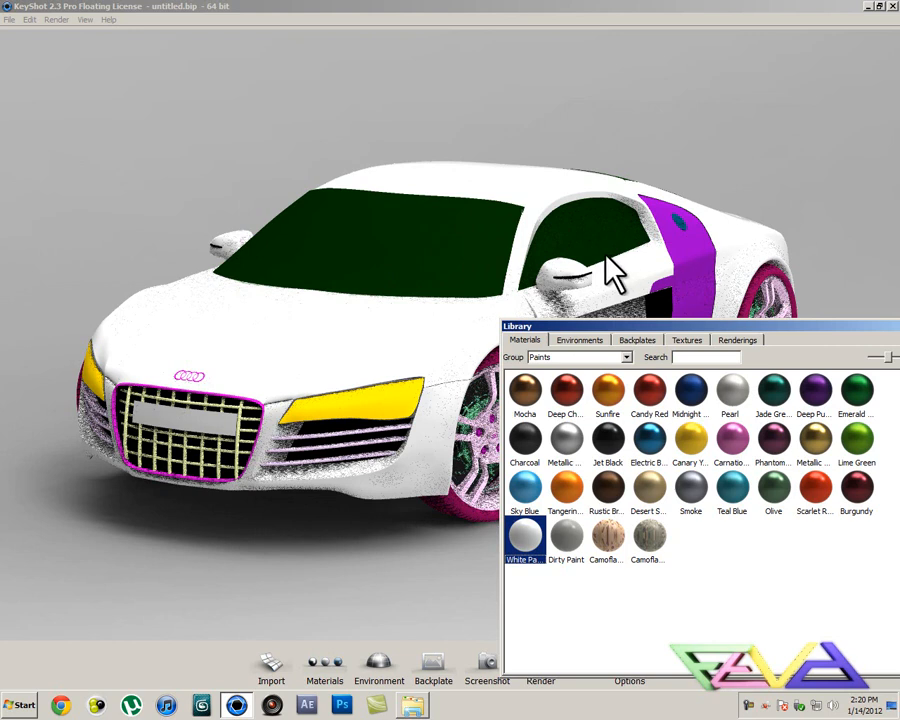
left_click_drag(710, 326, 677, 314)
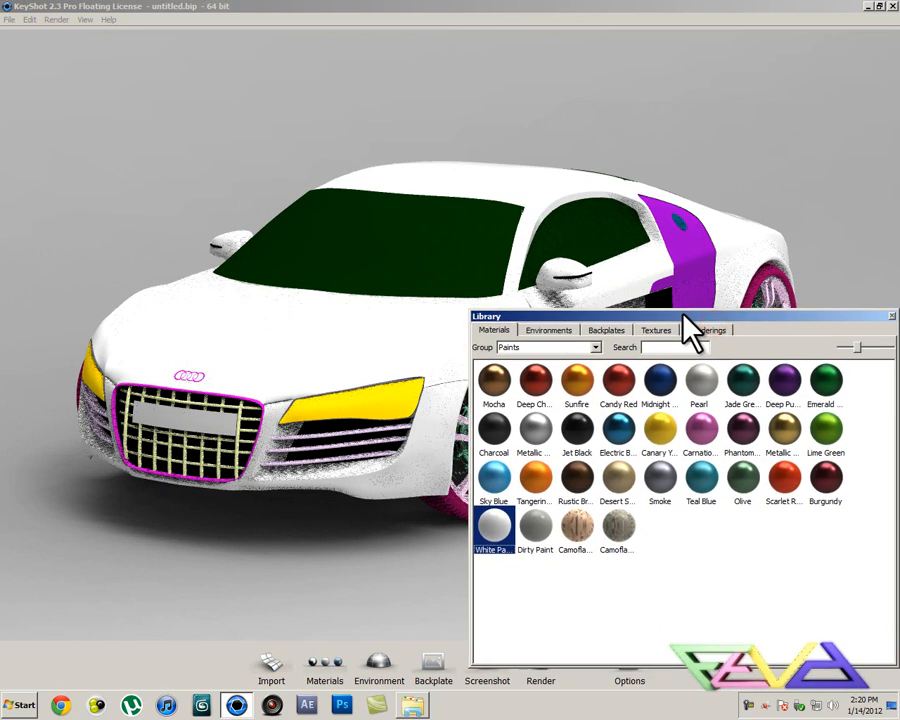
Apply the Chrome material from the Metals group to the Audi rings above the front grille.
left_click(384, 295)
mouse_move(384, 292)
left_mouse_down()
mouse_move(390, 285)
mouse_move(390, 296)
left_mouse_up()
left_click(550, 346)
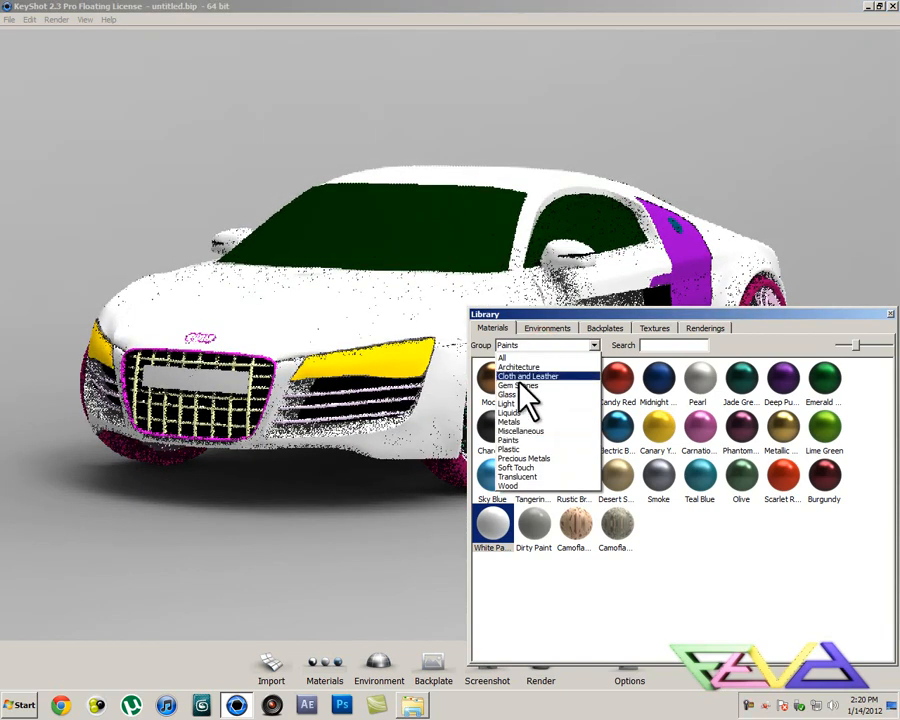
left_click(519, 421)
left_click(533, 393)
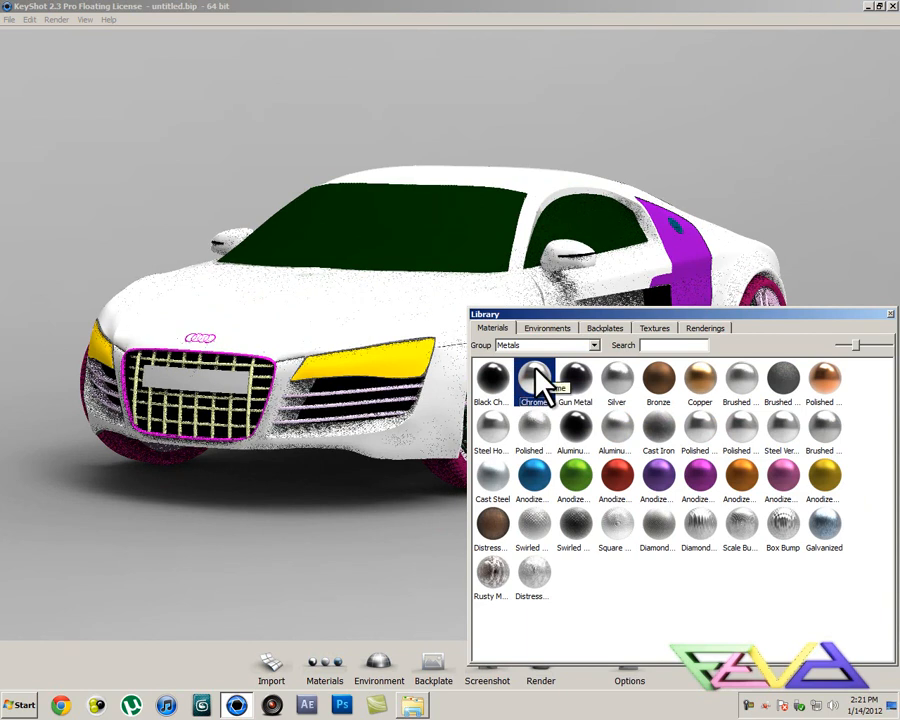
left_click(495, 427)
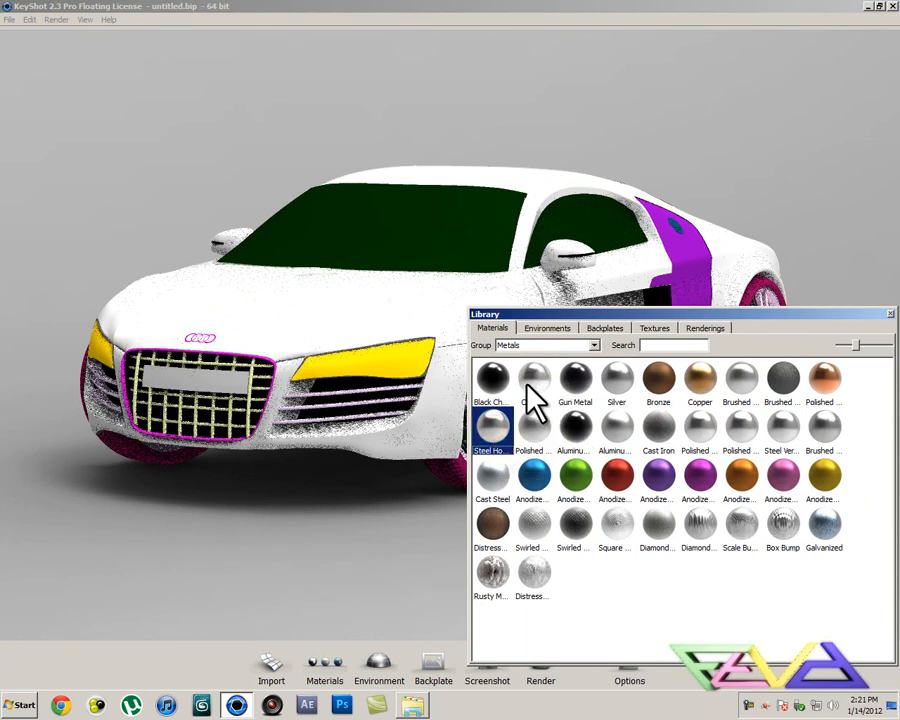
left_click(527, 384)
left_click_drag(531, 373, 190, 362)
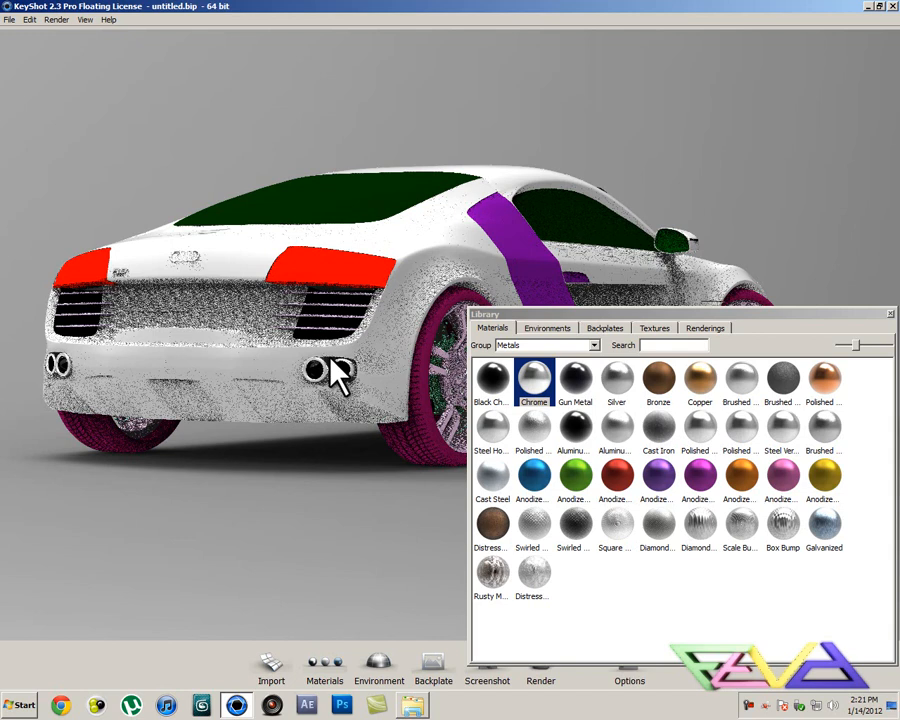
Inspect the exhaust tips at the car's rear and the rear wheel up close.
left_click_drag(368, 362, 370, 364)
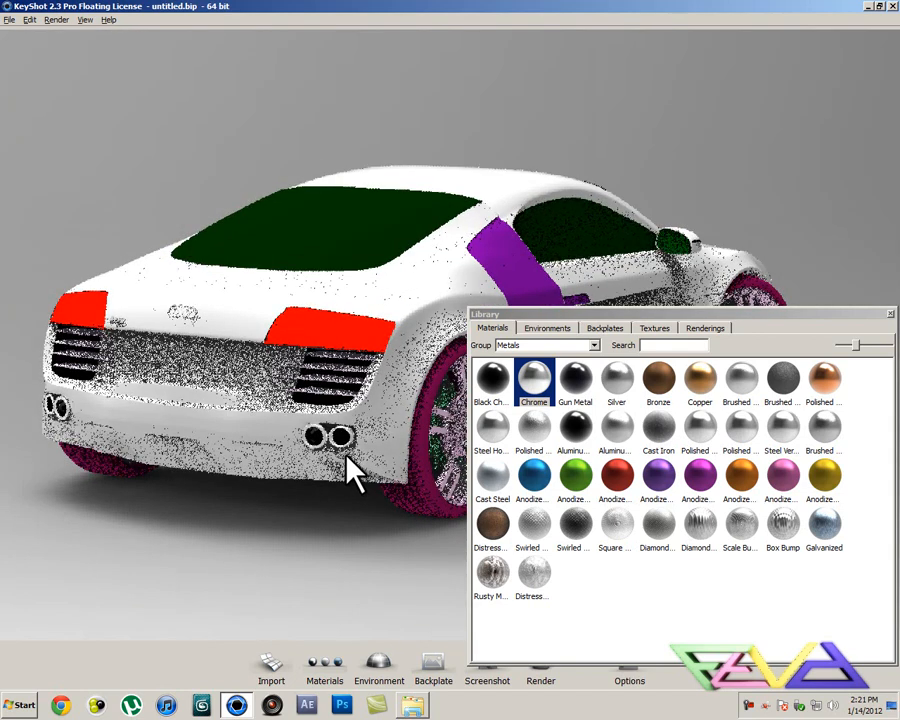
scroll(352, 468, "up", 6)
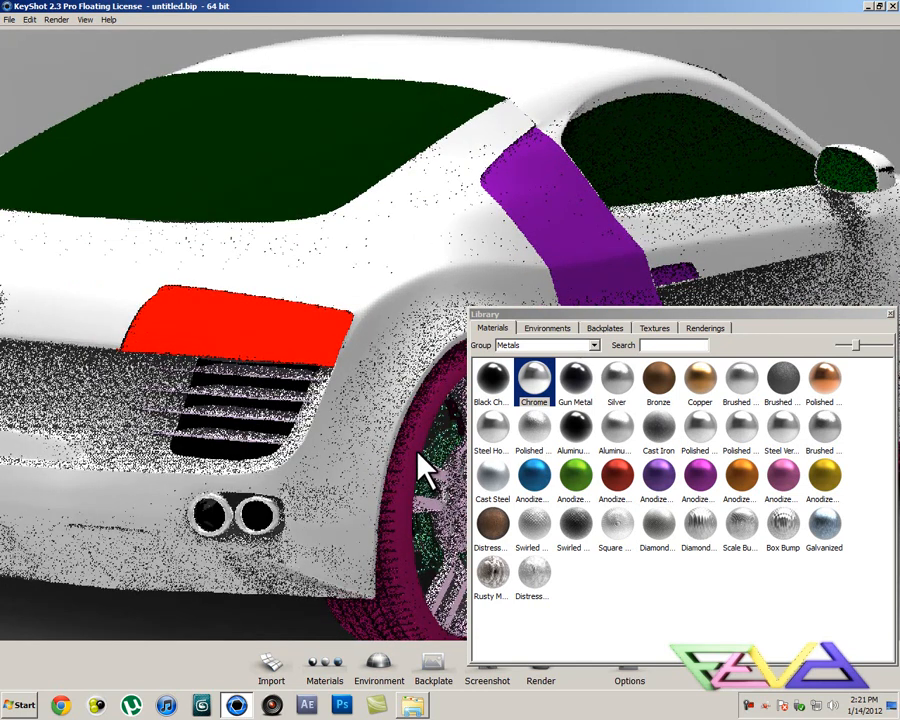
scroll(386, 455, "up", 2)
left_click_drag(378, 443, 328, 449)
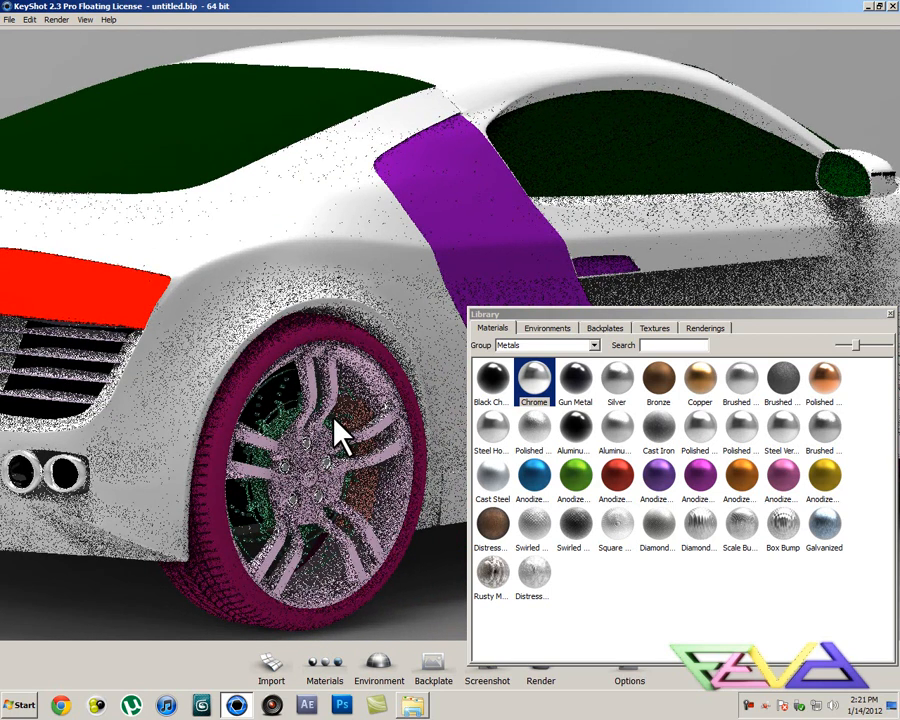
Apply the single clear glass material (Clear Sin...) from the Glass group to the yellow headlight covers.
right_click(767, 223)
middle_click_drag(726, 217, 645, 215)
scroll(648, 216, "up", 3)
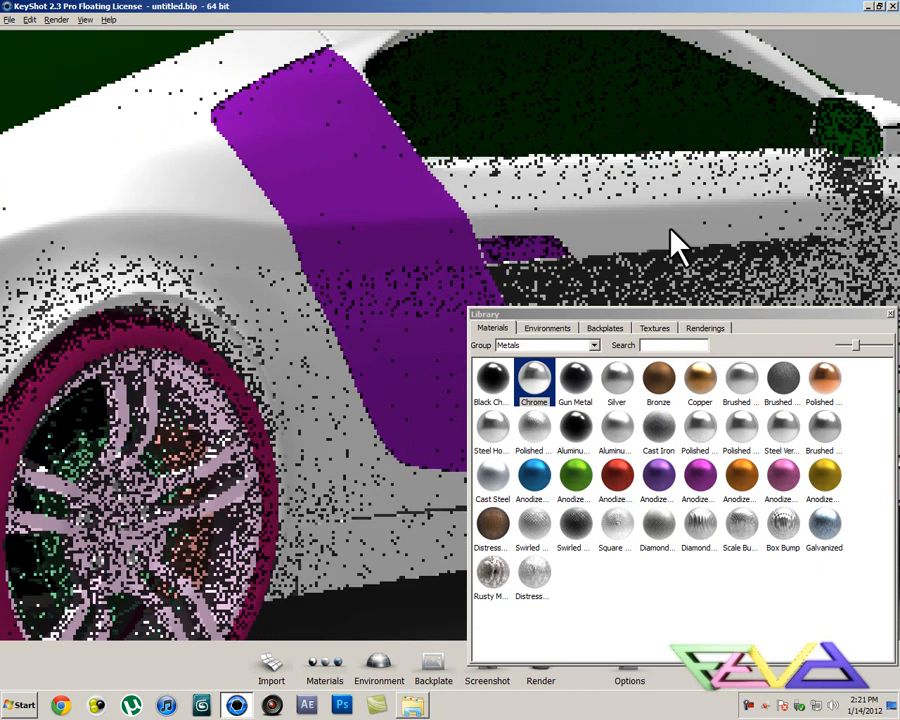
scroll(679, 231, "down", 5)
left_click_drag(680, 235, 350, 320)
middle_click_drag(343, 303, 347, 298)
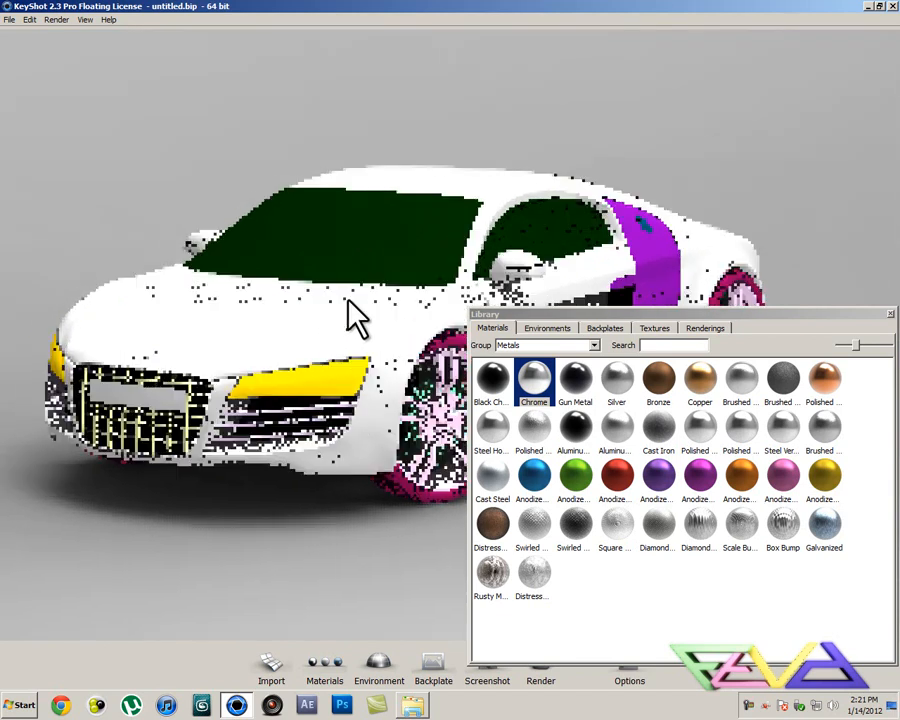
left_click(593, 344)
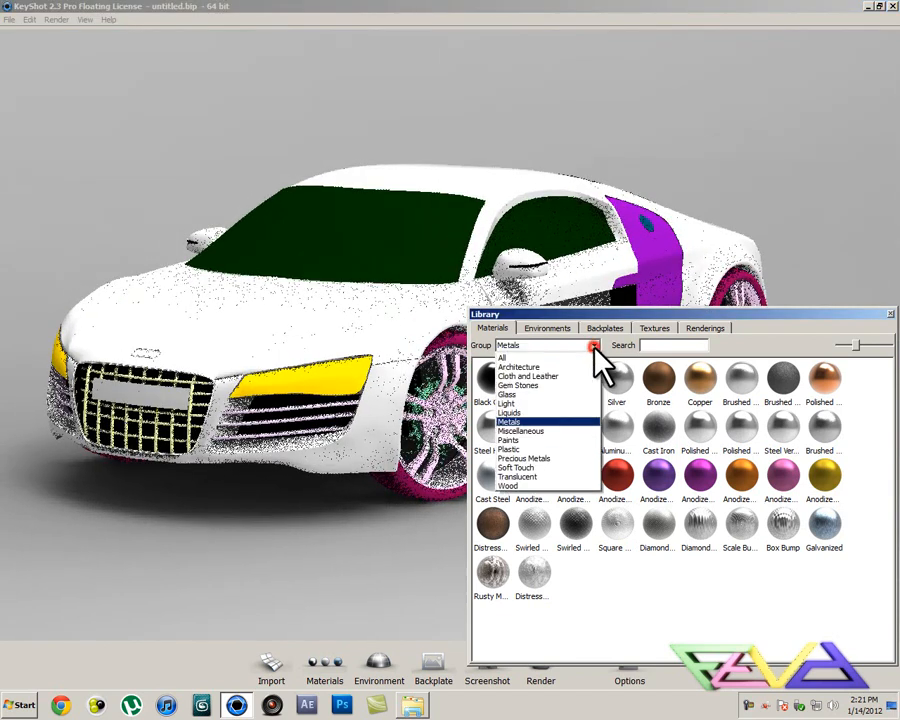
left_click(536, 394)
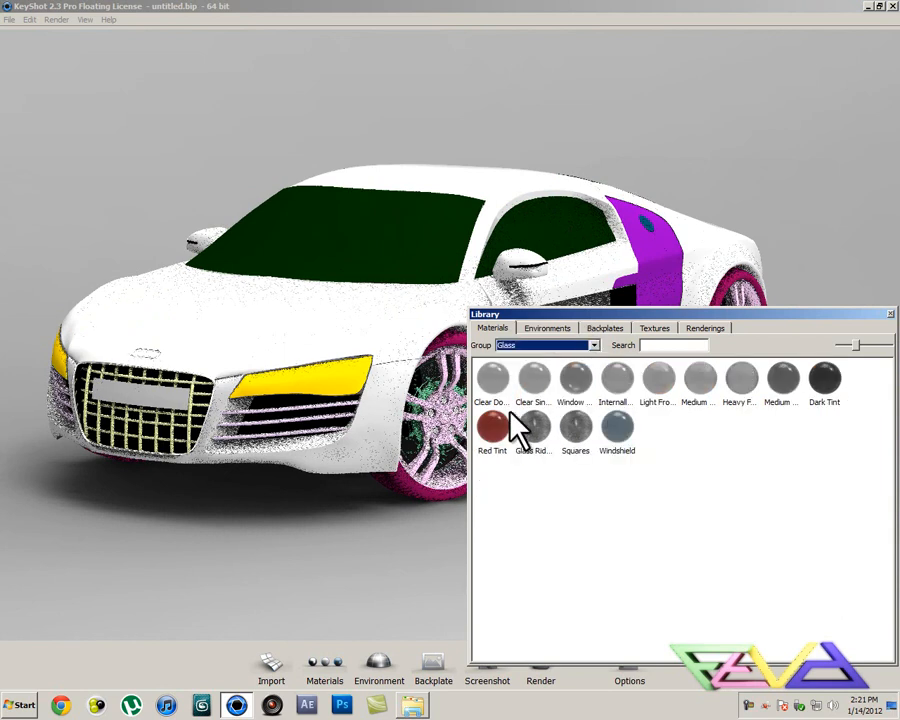
left_click(536, 380)
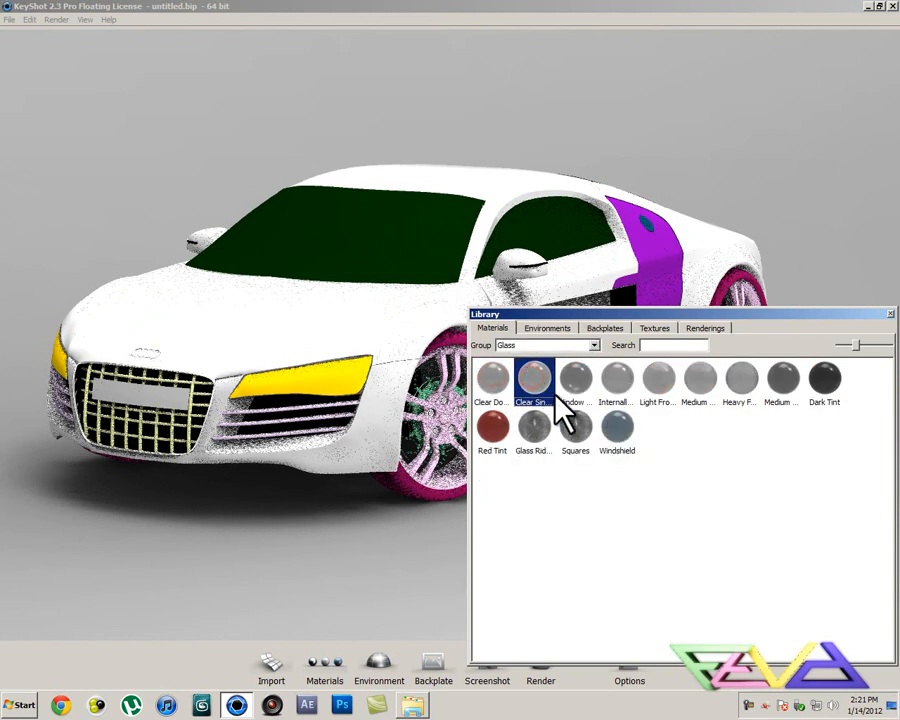
left_click_drag(527, 384, 355, 392)
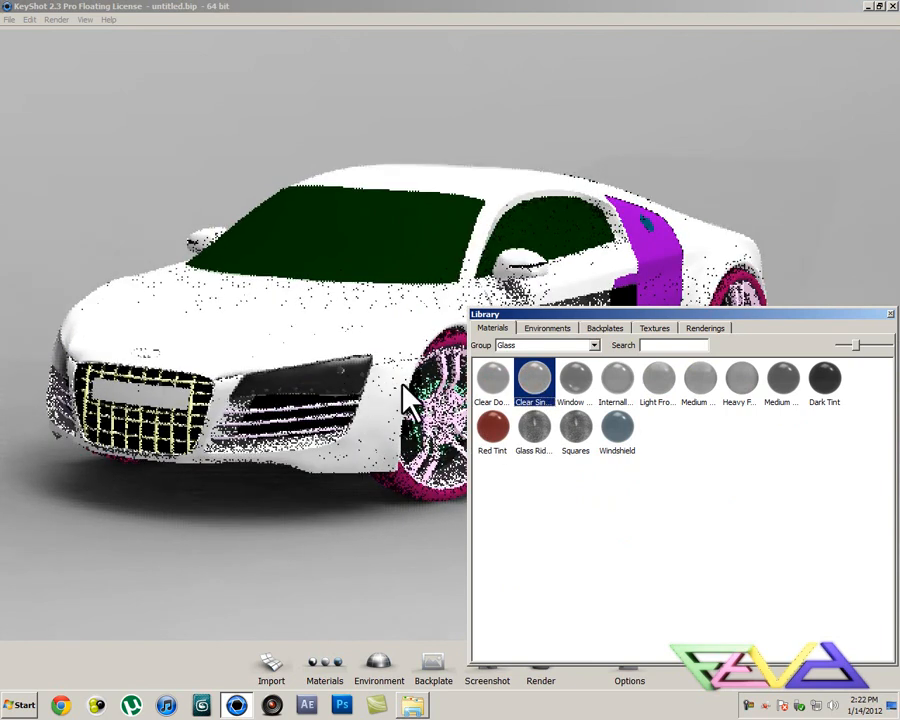
Hide the headlight cover and apply the Dark Tint glass to the headlight housing behind it.
right_click(329, 382)
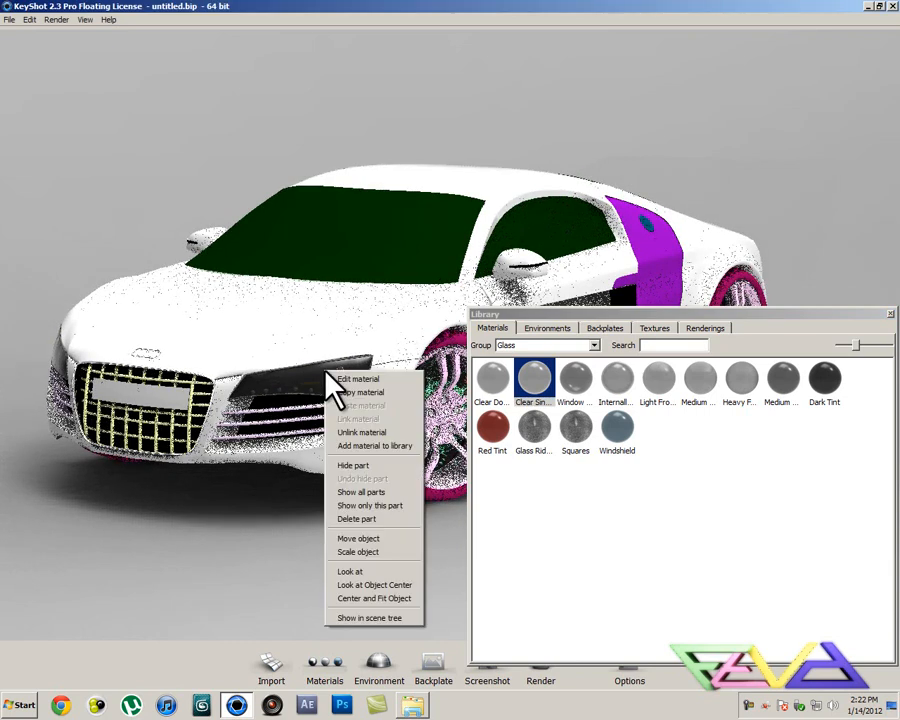
left_click(370, 465)
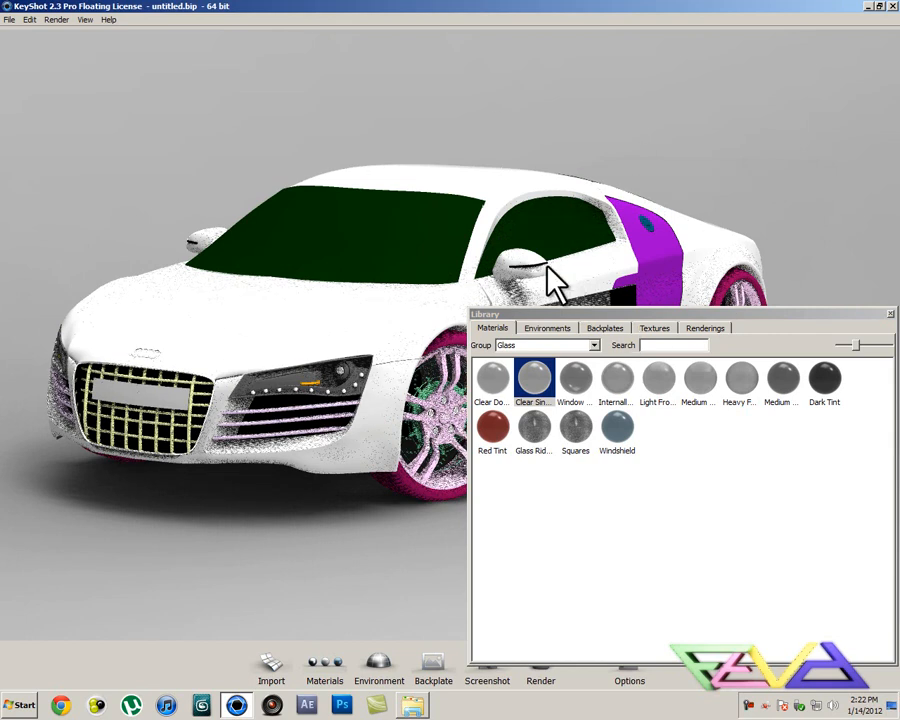
left_click(562, 345)
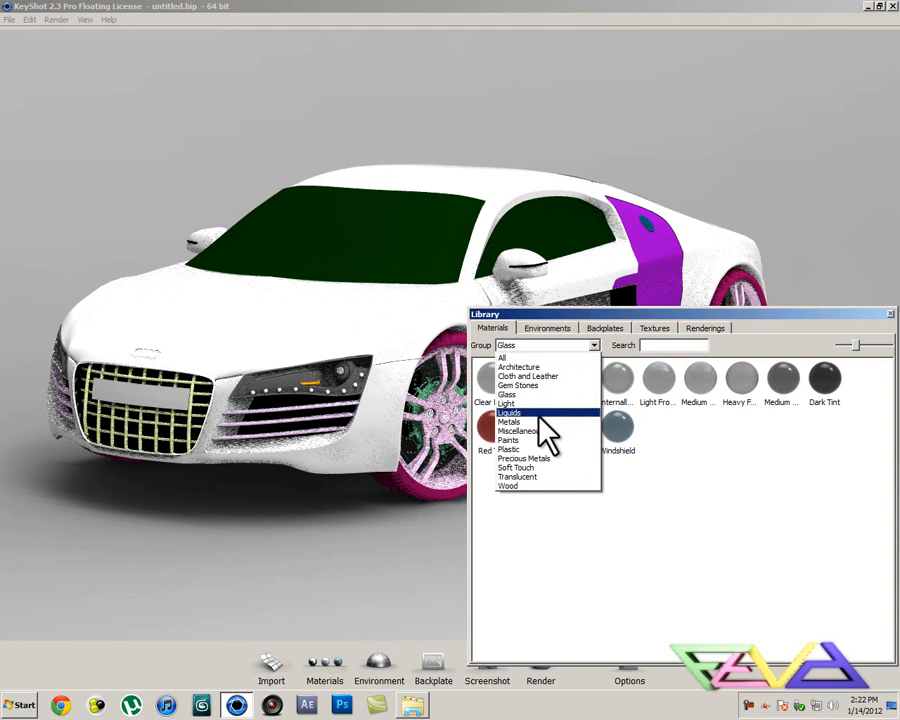
left_click(868, 442)
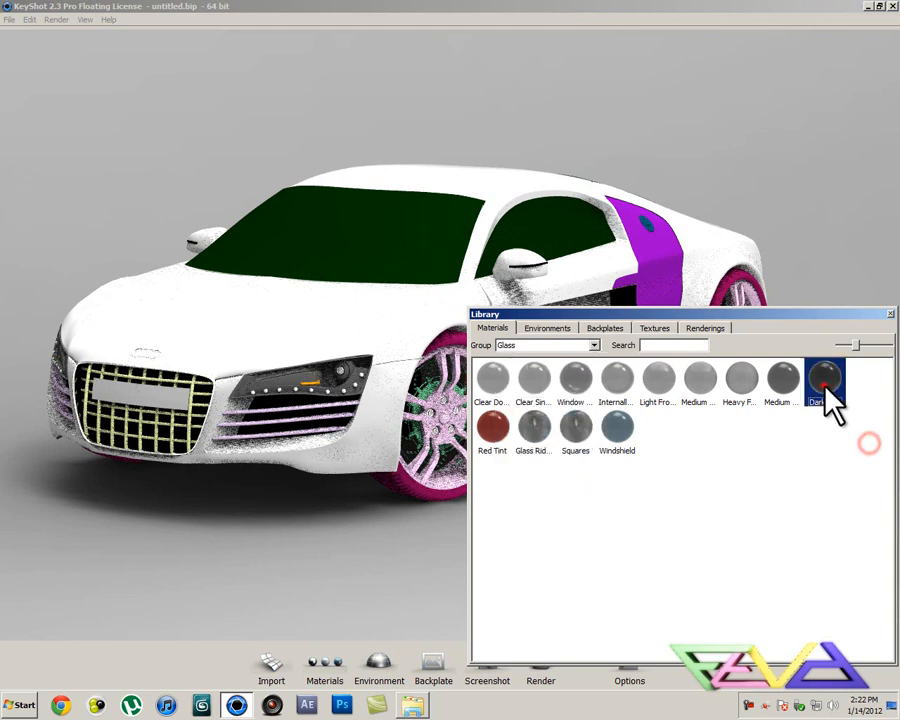
left_click_drag(826, 380, 246, 392)
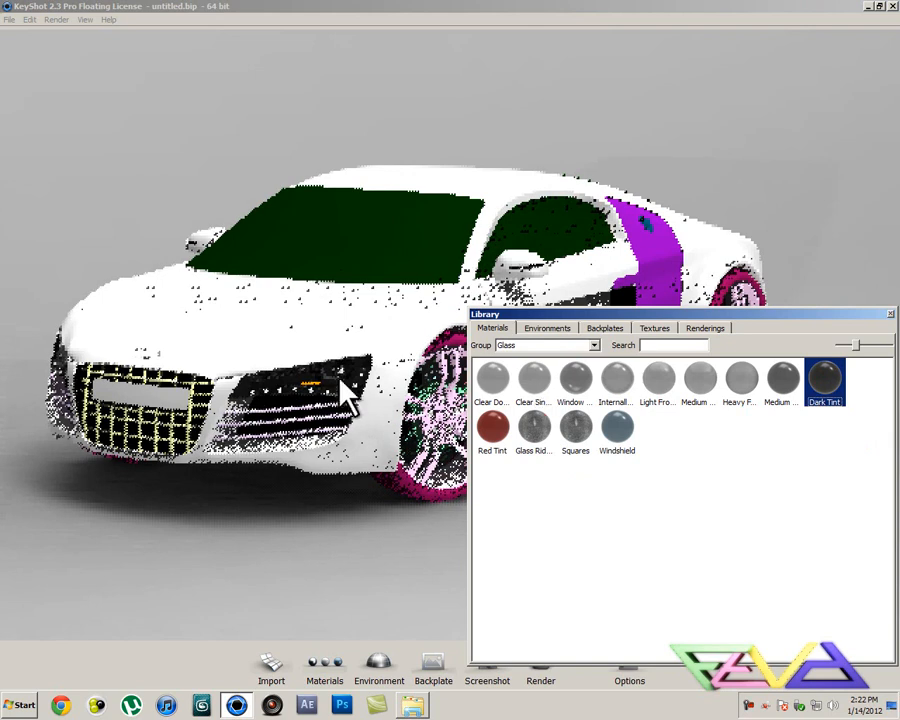
Apply the White Light material from the Light group to the small lamps inside the headlight.
left_click(590, 346)
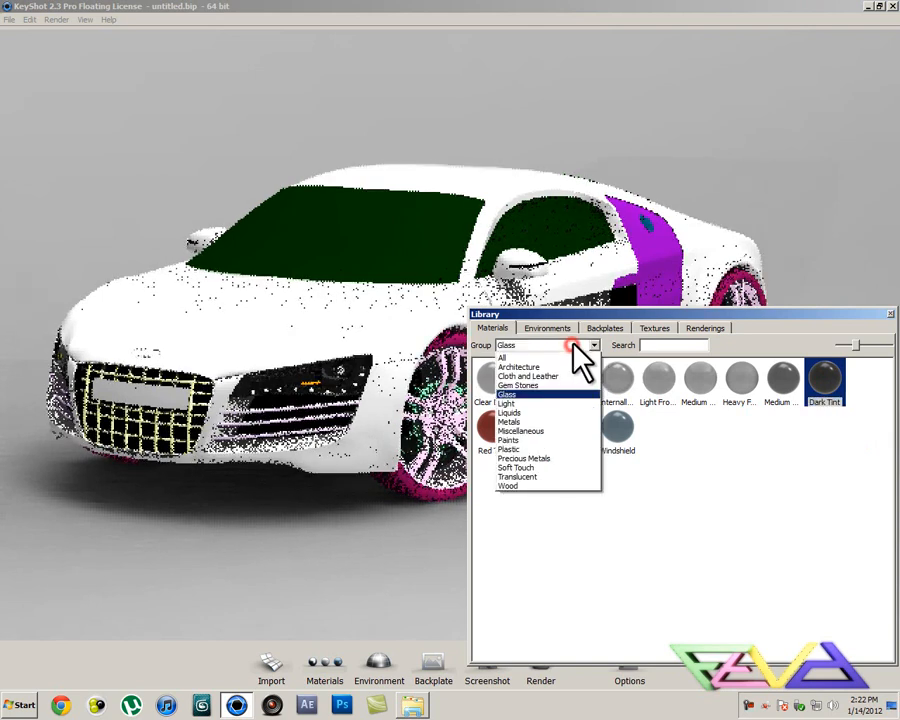
left_click(527, 404)
left_click_drag(580, 386, 343, 391)
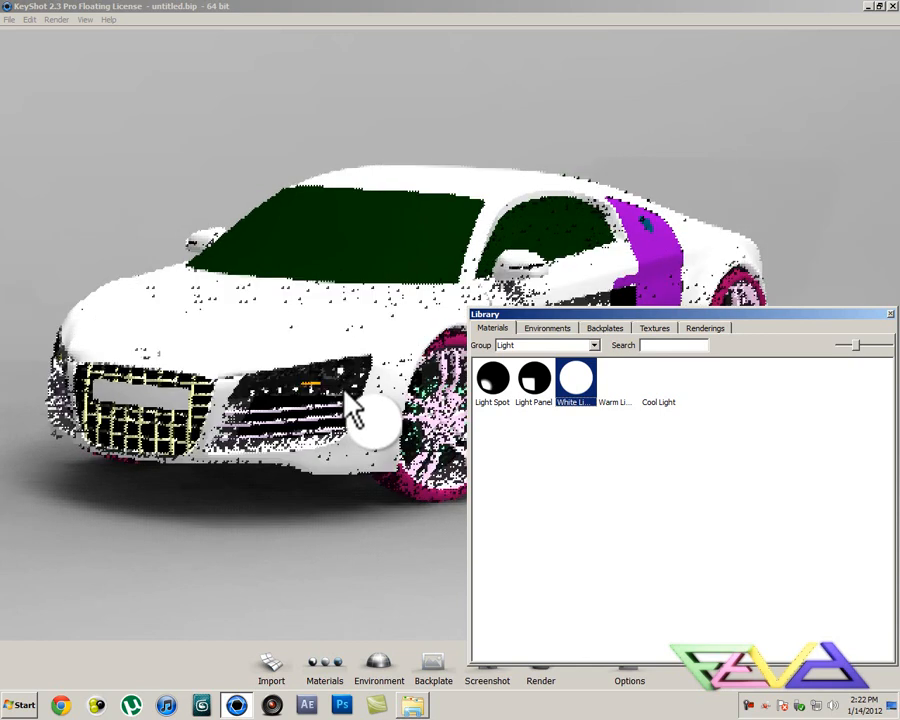
left_click_drag(344, 390, 344, 391)
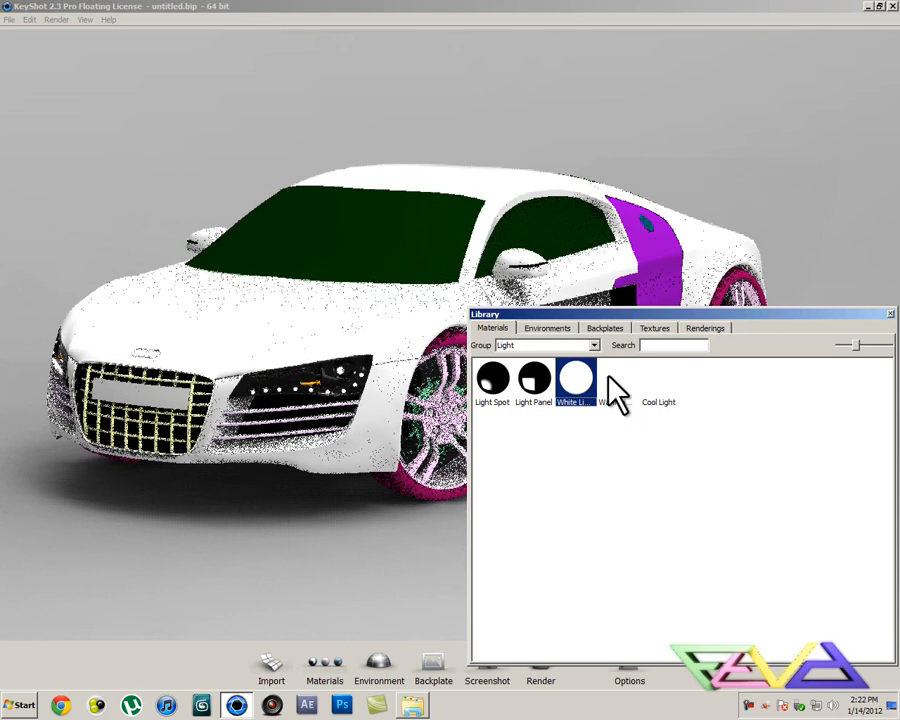
Show all material groups and apply the Sunfire paint to the orange strip inside the headlight.
left_click(585, 345)
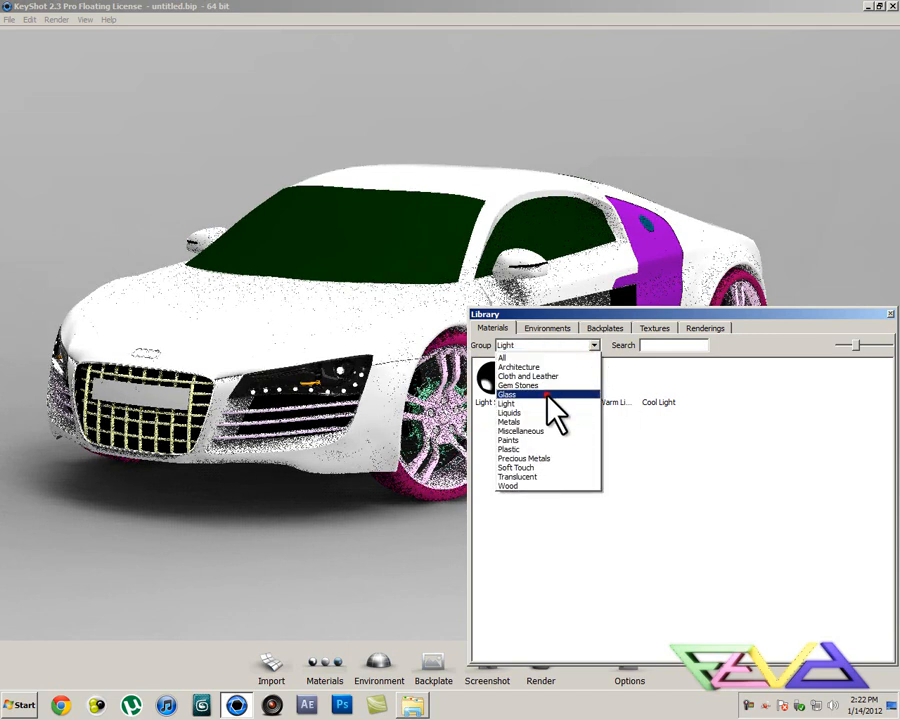
left_click(548, 395)
left_click(591, 345)
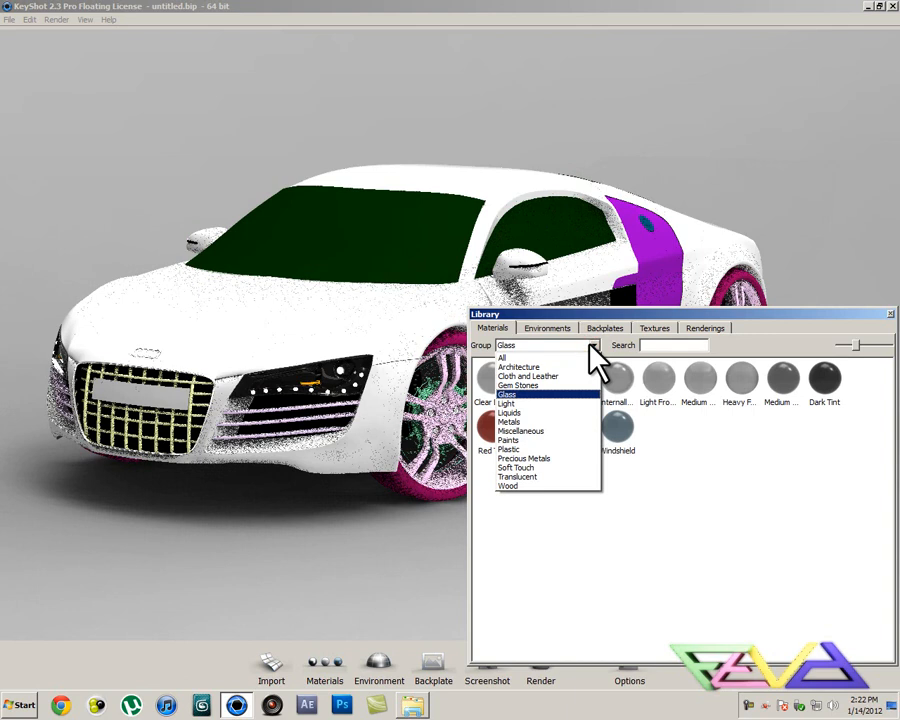
left_click(544, 462)
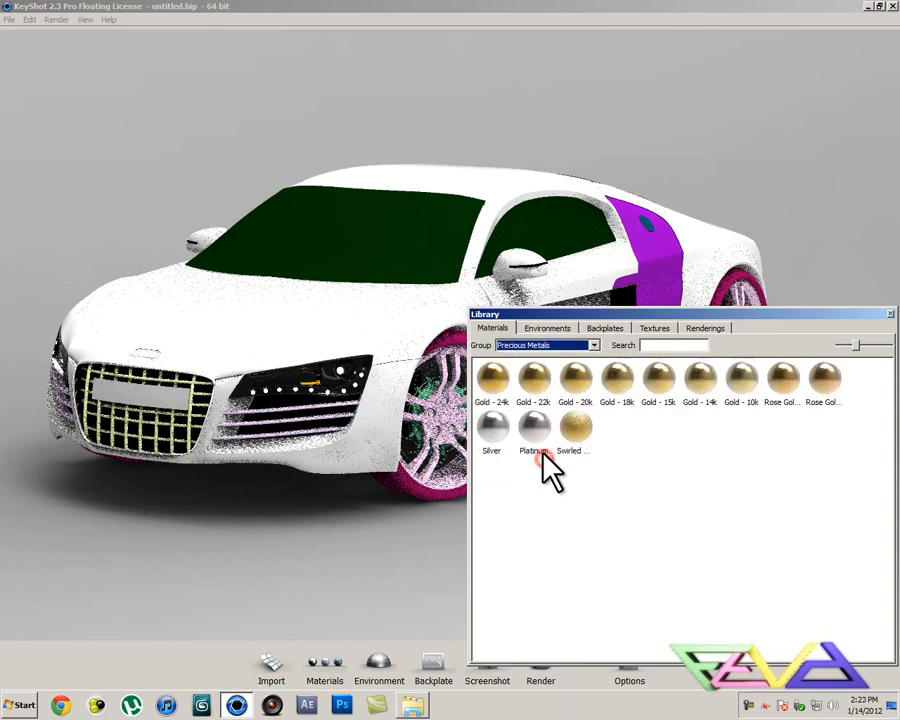
left_click(541, 345)
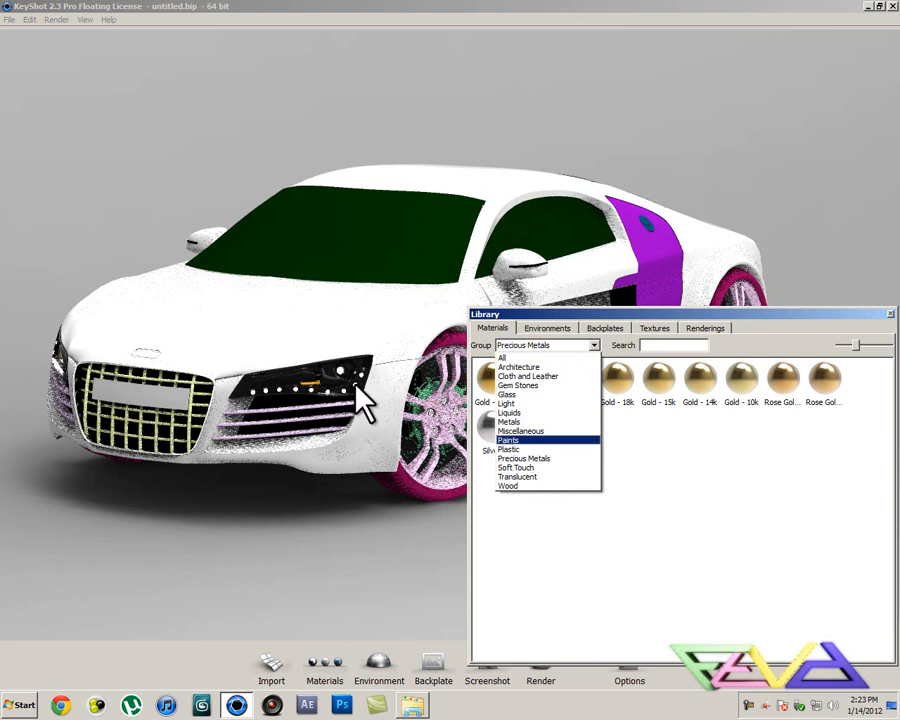
left_click(543, 385)
left_click(568, 345)
left_click(535, 358)
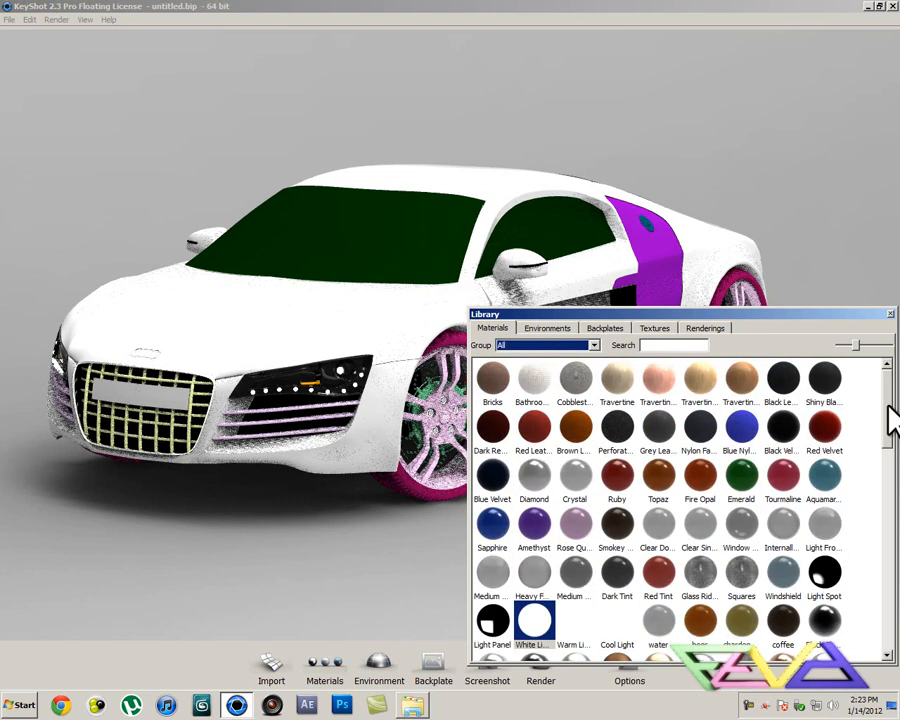
scroll(890, 416, "down", 6)
scroll(888, 515, "down", 3)
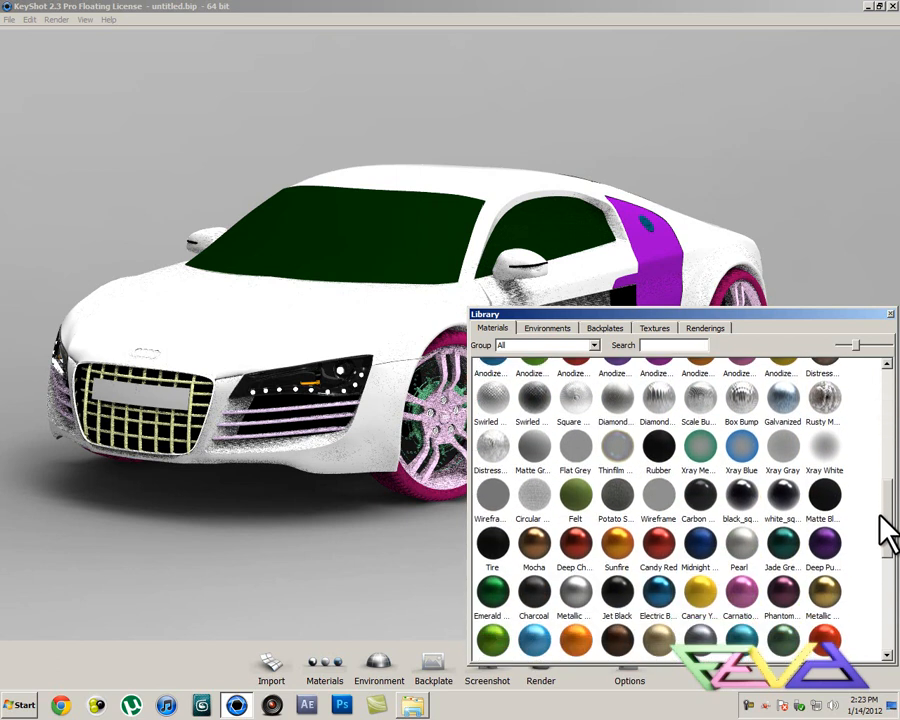
left_click(624, 532)
left_click_drag(620, 530, 313, 386)
View the earlier rendering Audi_R8_turntable5_1 as a colour reference and return to the material library.
left_click(707, 328)
left_click(514, 386)
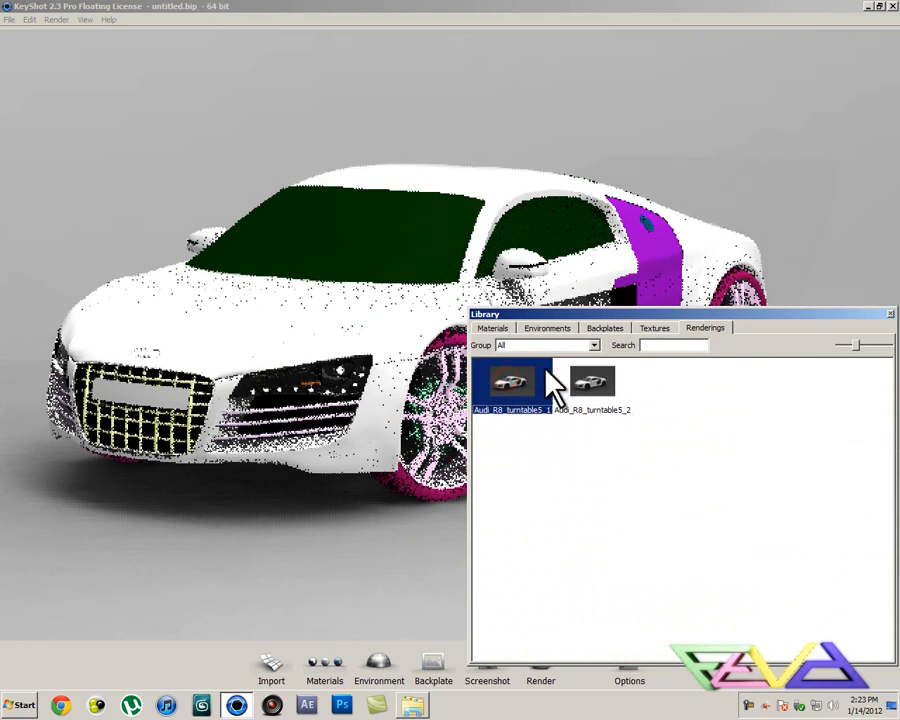
left_click(588, 382)
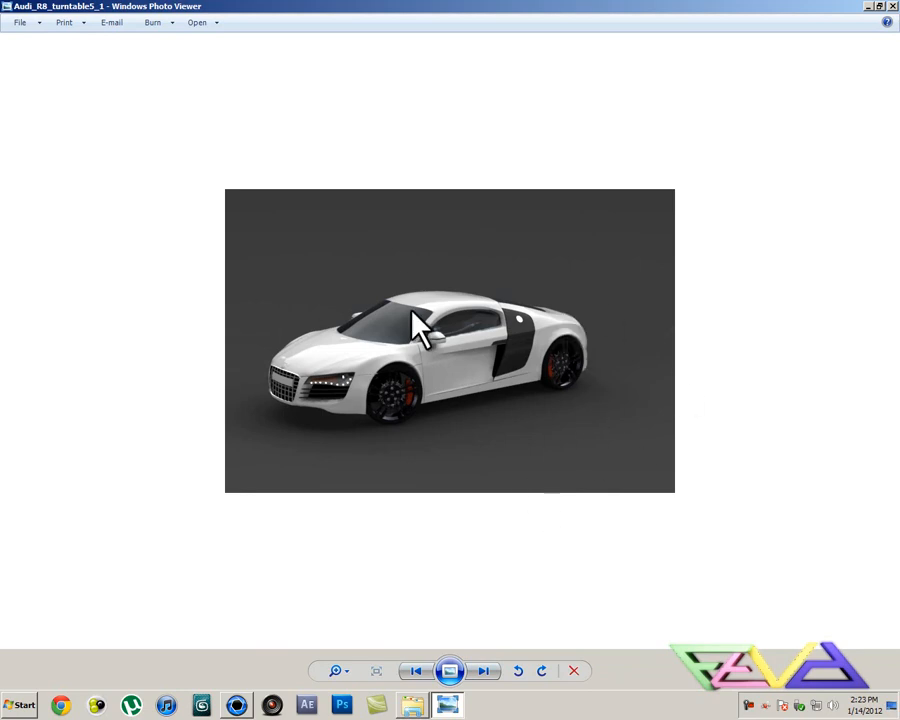
left_click(892, 6)
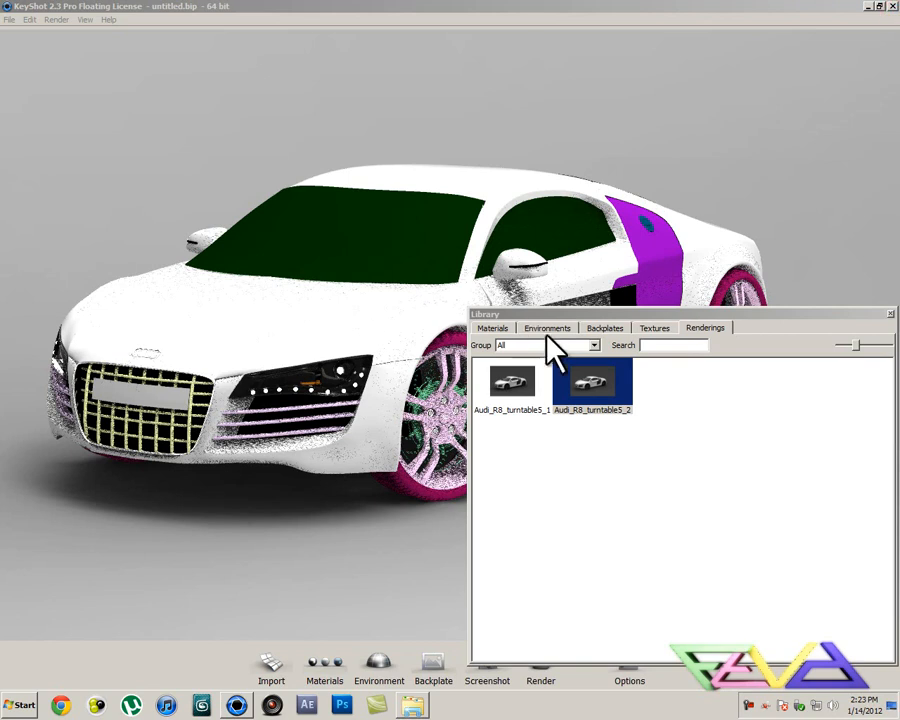
left_click_drag(580, 313, 574, 309)
left_click(575, 341)
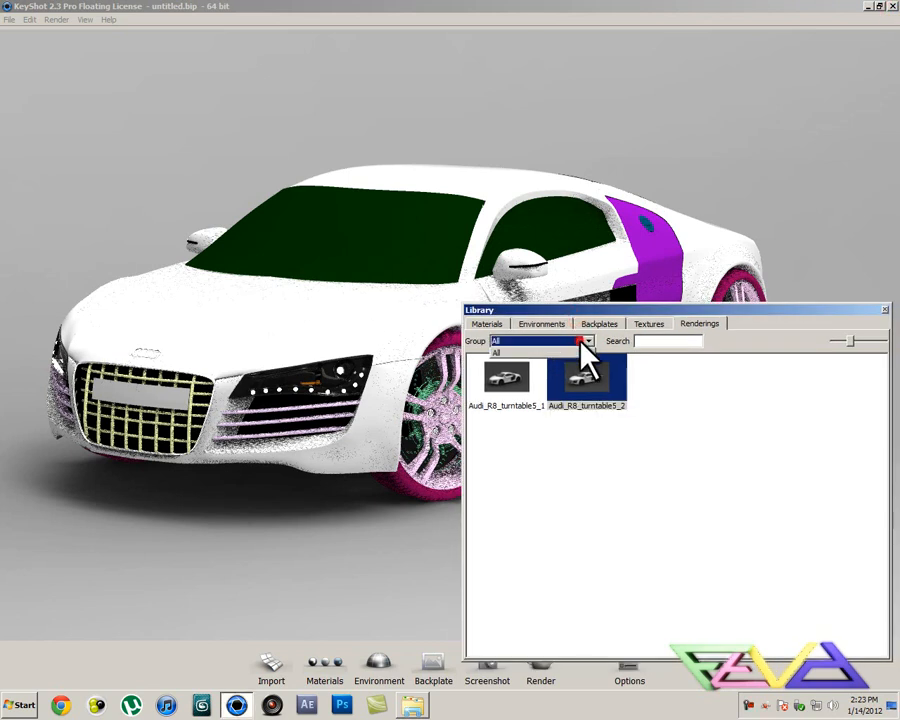
left_click(487, 324)
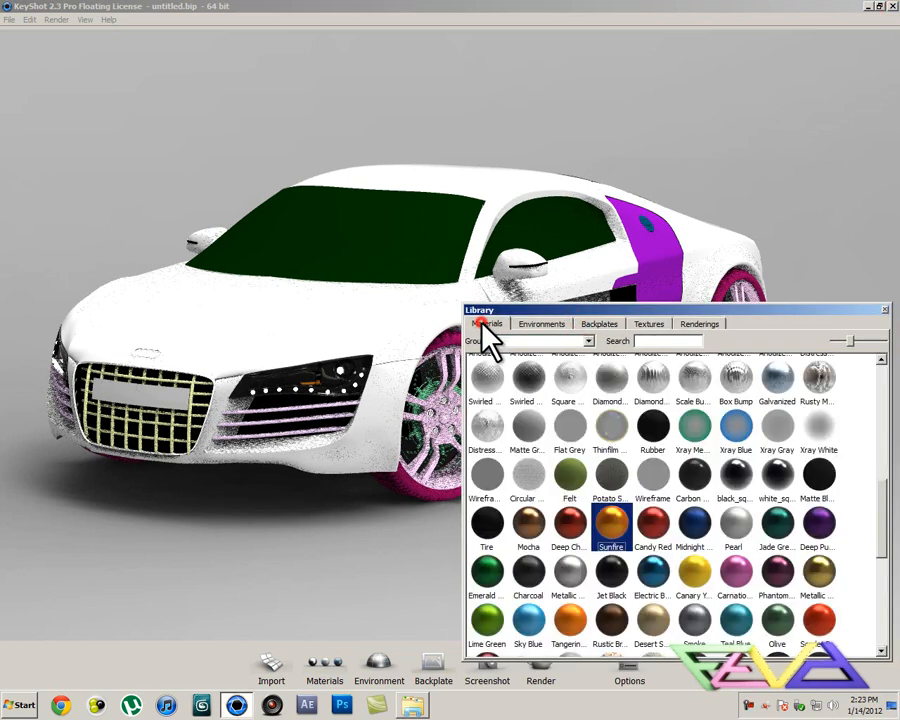
Bring the front wheel into side view and apply the Rubber material to its tire.
left_click(386, 392)
left_click_drag(366, 381, 402, 446)
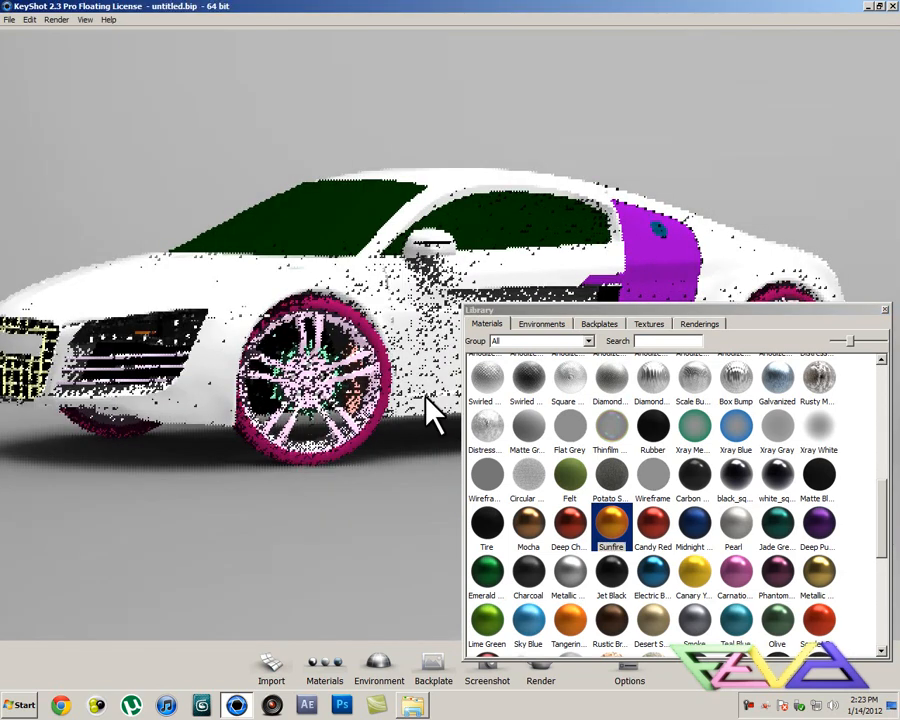
left_click_drag(652, 427, 266, 446)
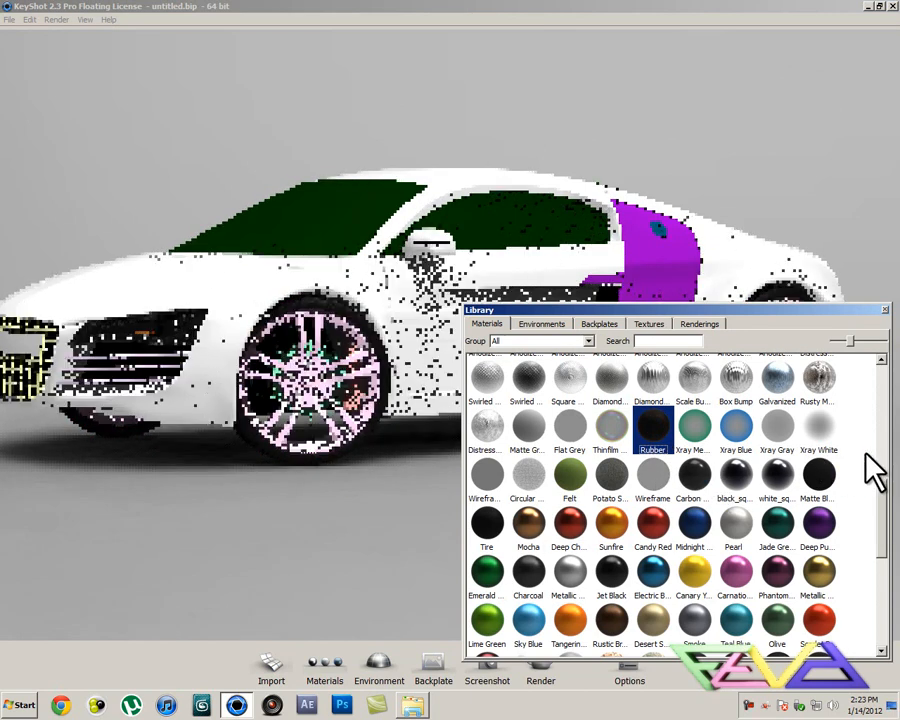
Try a black Textured material on the front wheel's rim and apply the Black Sm... material in its place.
left_click(828, 491)
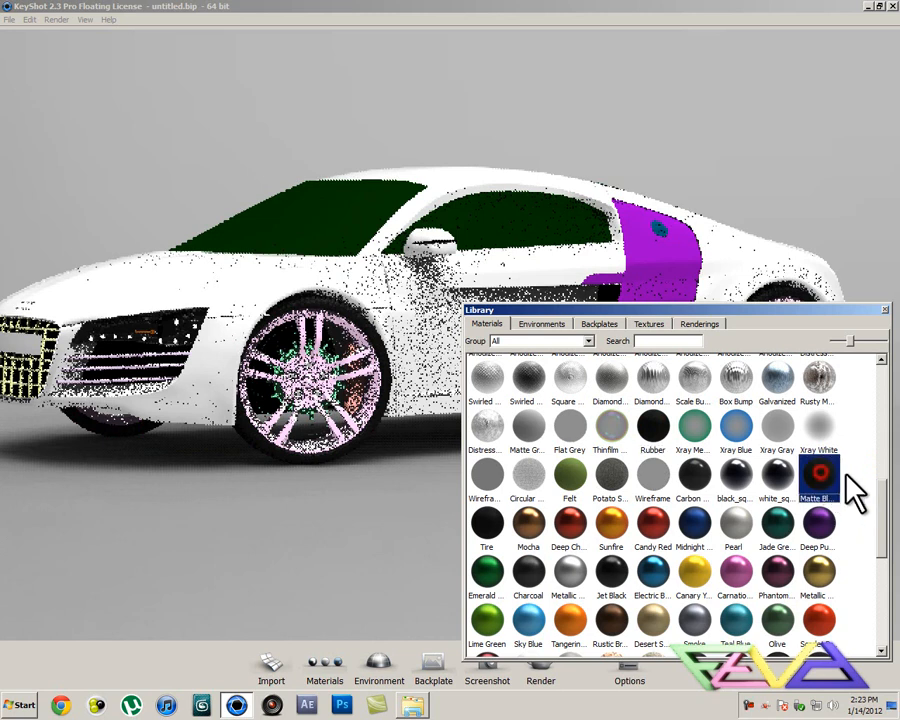
left_click_drag(884, 505, 880, 541)
left_click_drag(800, 565, 296, 410)
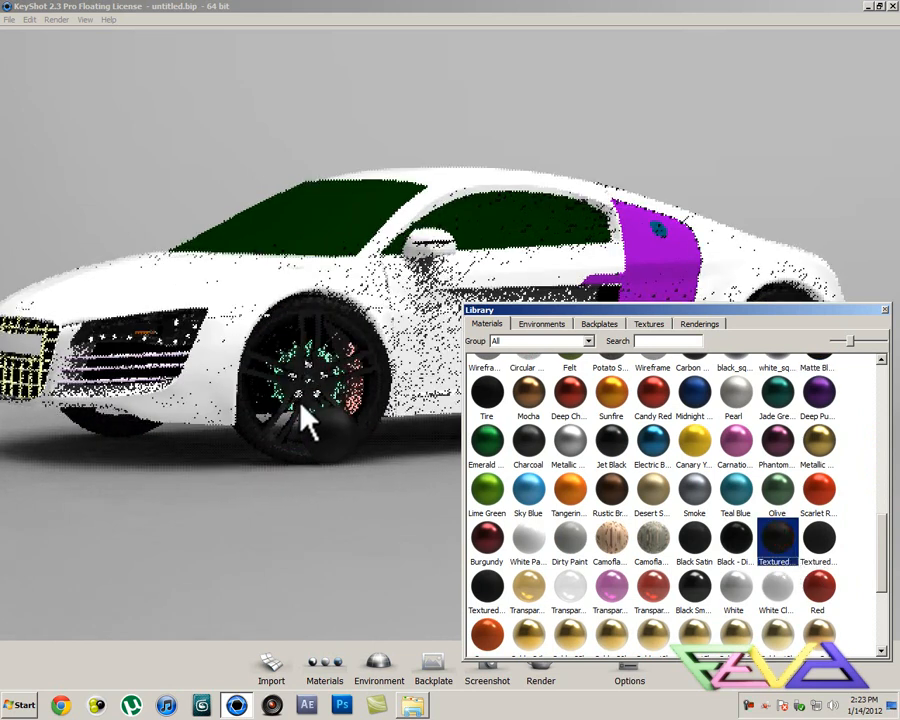
left_click_drag(693, 590, 300, 419)
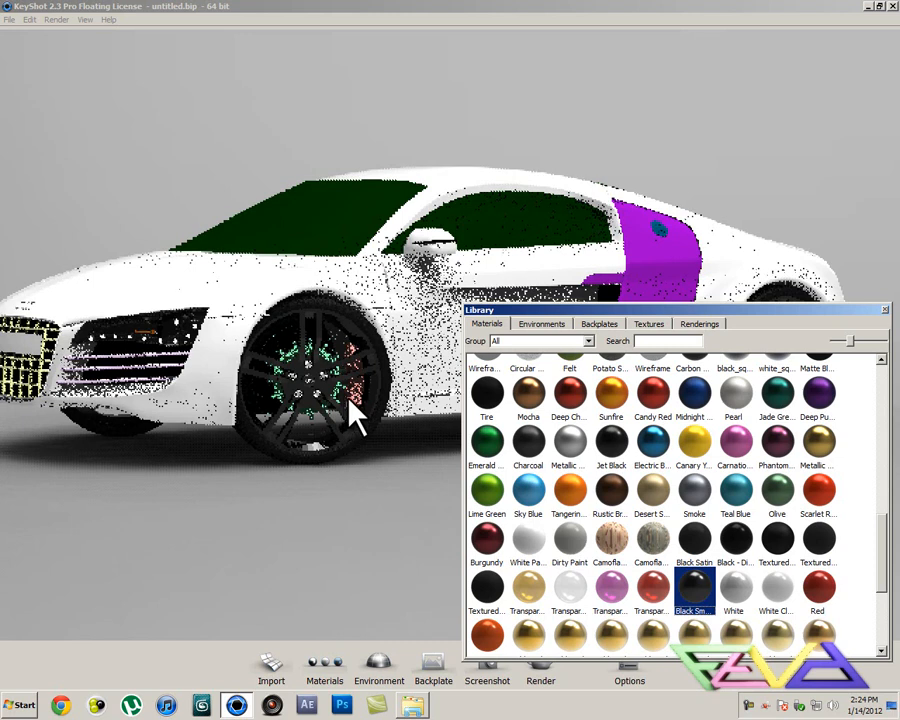
Apply the Distress... metal below Swirled to the green brake disc and the Scarlet Red paint to the brake caliper.
left_click(856, 547)
left_click_drag(886, 580, 885, 489)
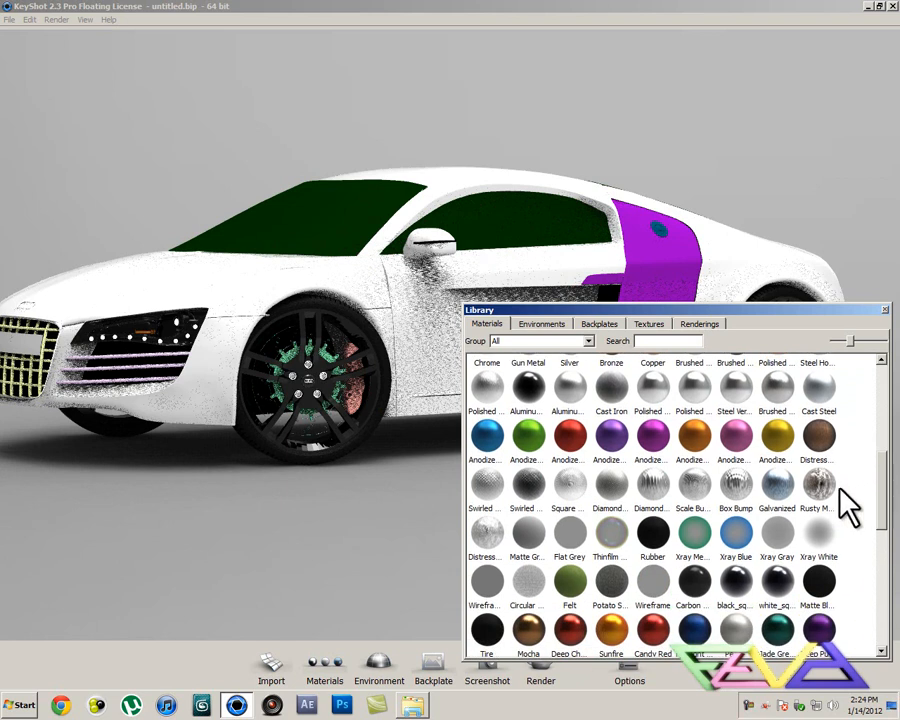
left_click_drag(490, 527, 281, 400)
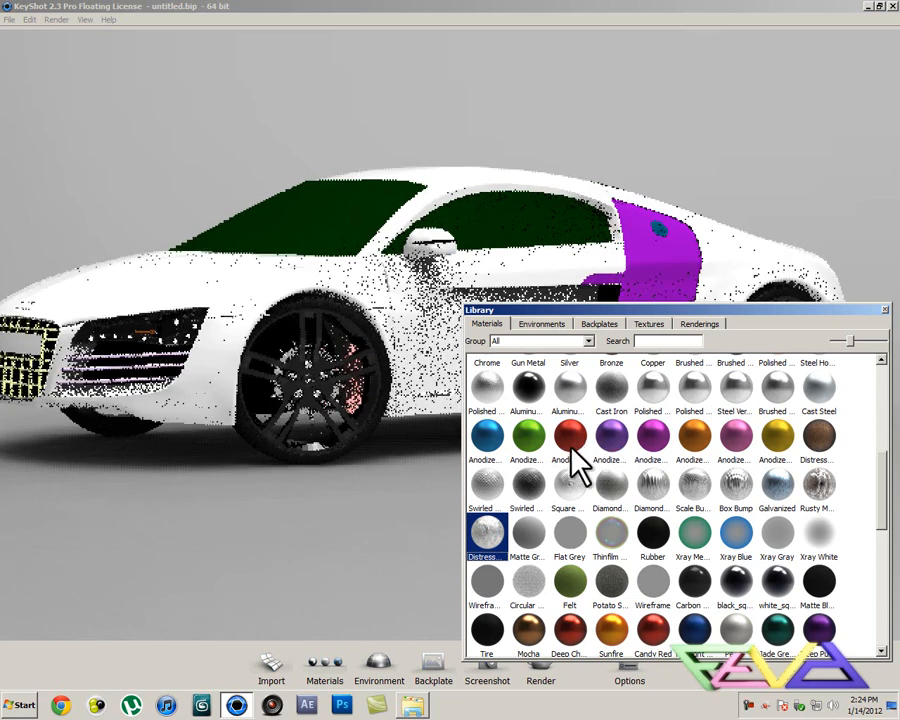
scroll(600, 450, "down", 3)
left_click_drag(818, 582, 362, 400)
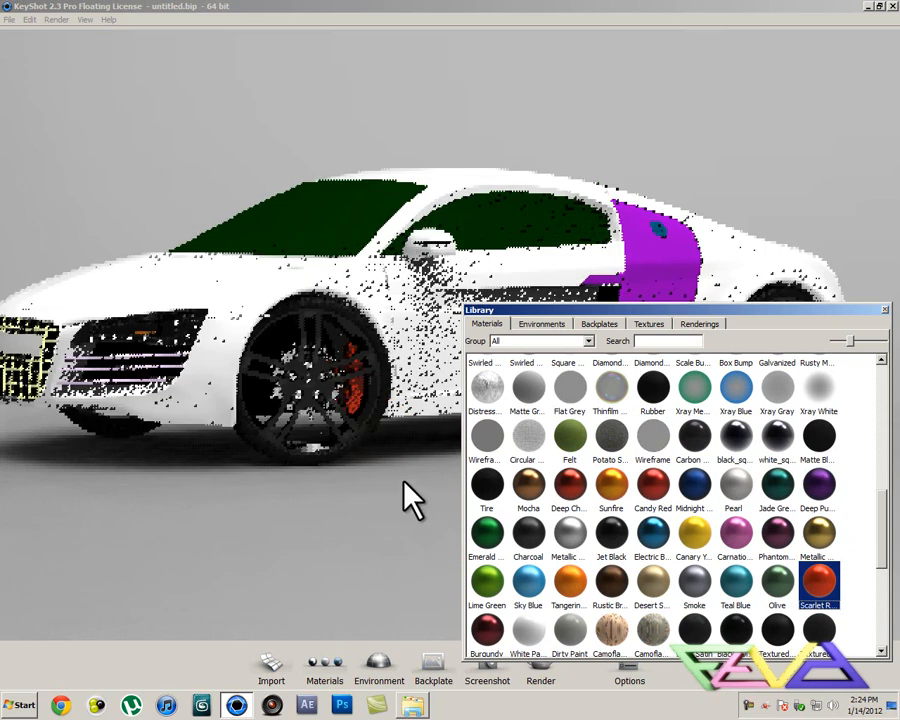
Apply the library's Carbon material to the purple side blade behind the car's door.
left_click(145, 422)
left_click_drag(245, 458, 366, 425)
left_click_drag(422, 432, 195, 297)
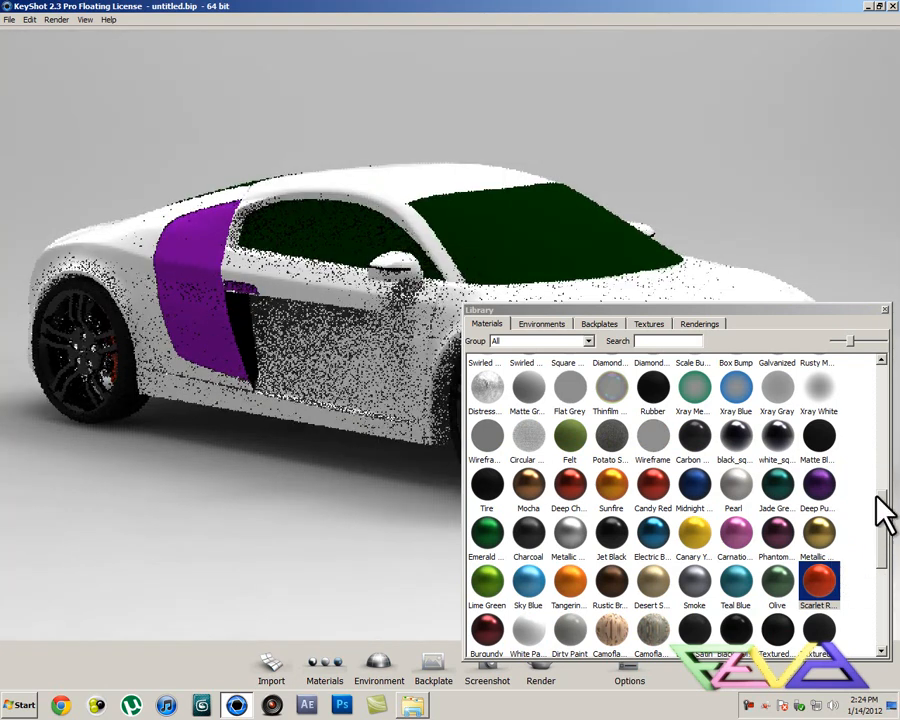
left_click_drag(884, 536, 876, 495)
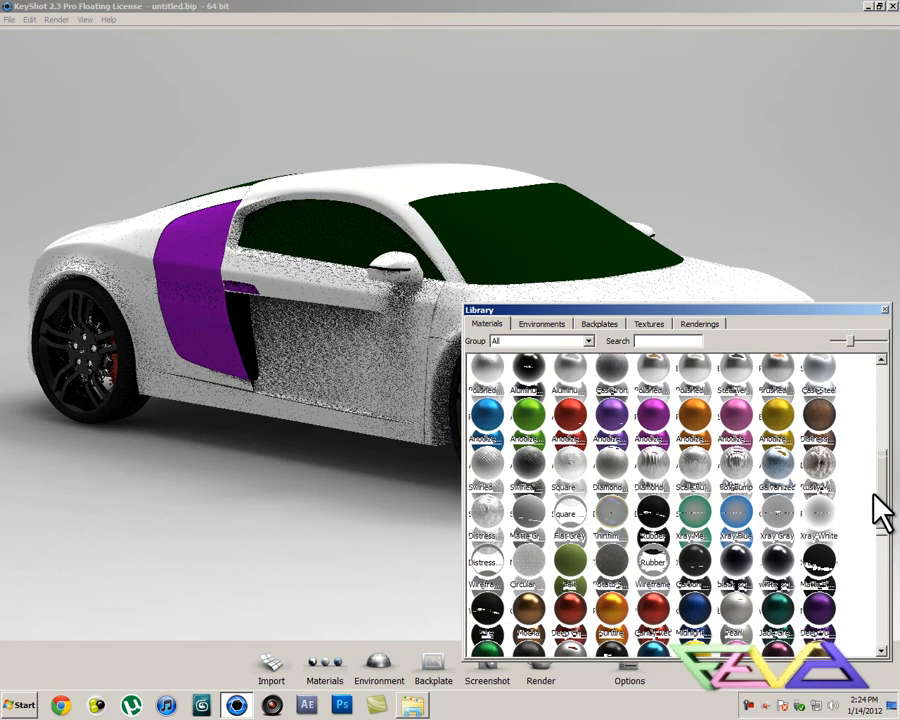
left_click(700, 550)
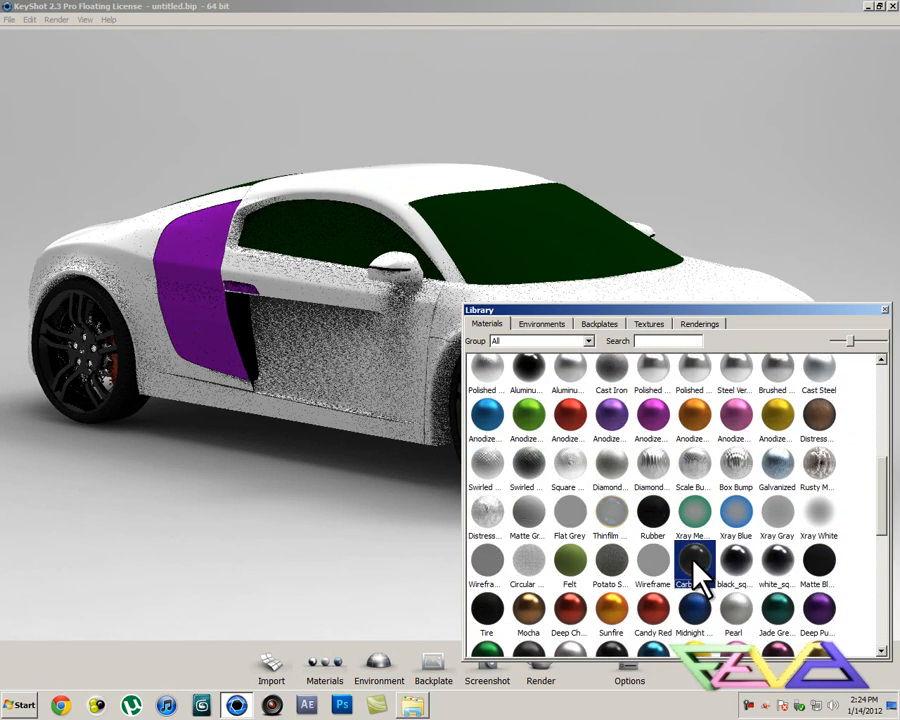
left_click_drag(700, 572, 203, 288)
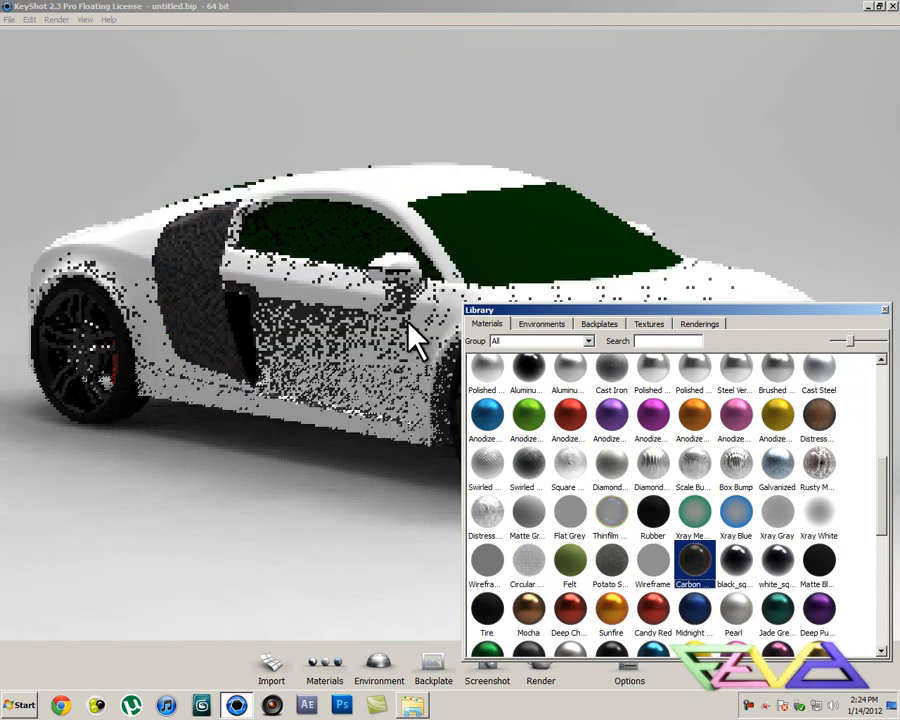
Limit the material library to the Glass group and apply the Windshield material to the car's dark green windows.
left_click(514, 340)
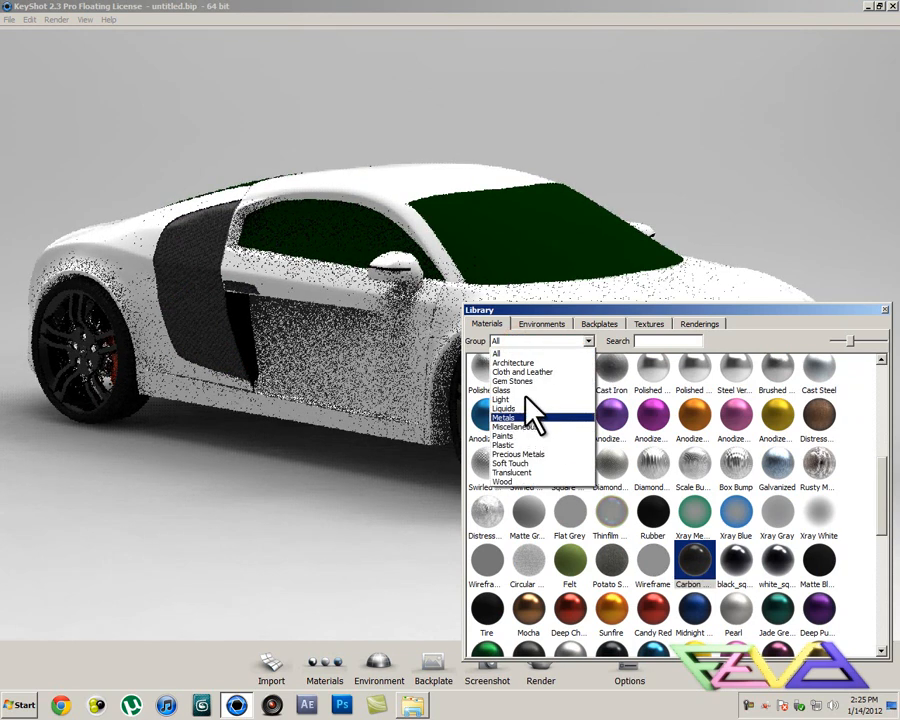
left_click(578, 390)
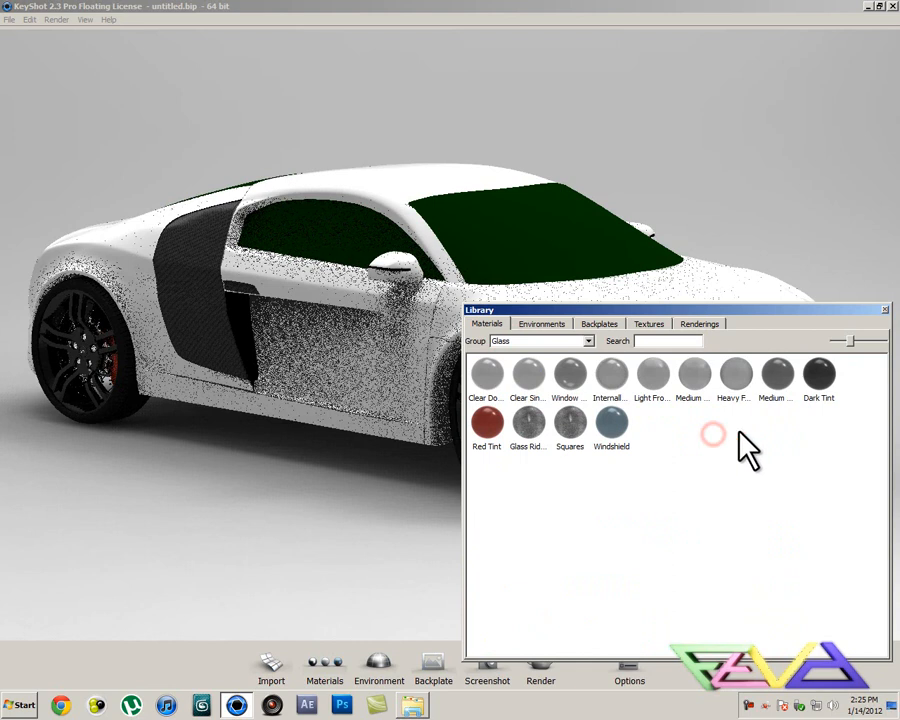
left_click_drag(601, 429, 508, 228)
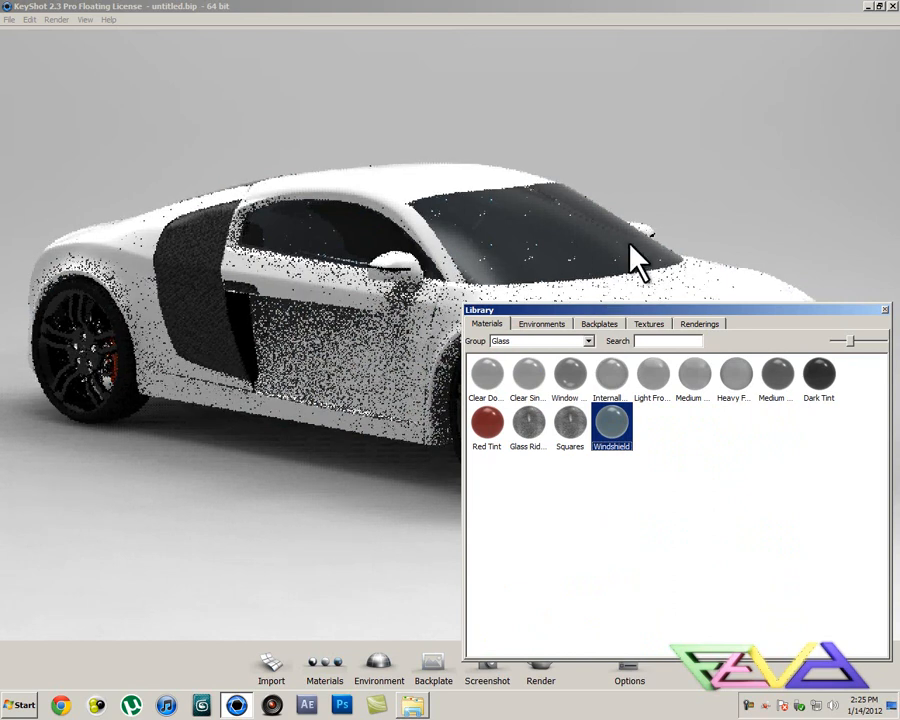
left_click_drag(489, 261, 382, 322)
left_click_drag(298, 302, 239, 245)
left_click_drag(639, 261, 374, 250)
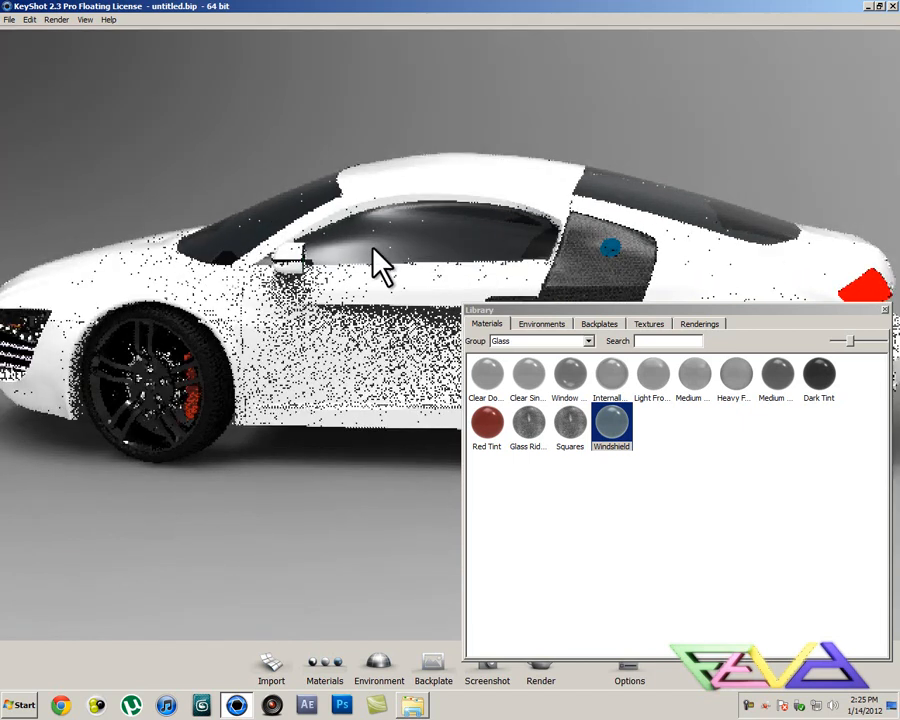
left_click_drag(378, 295, 306, 266)
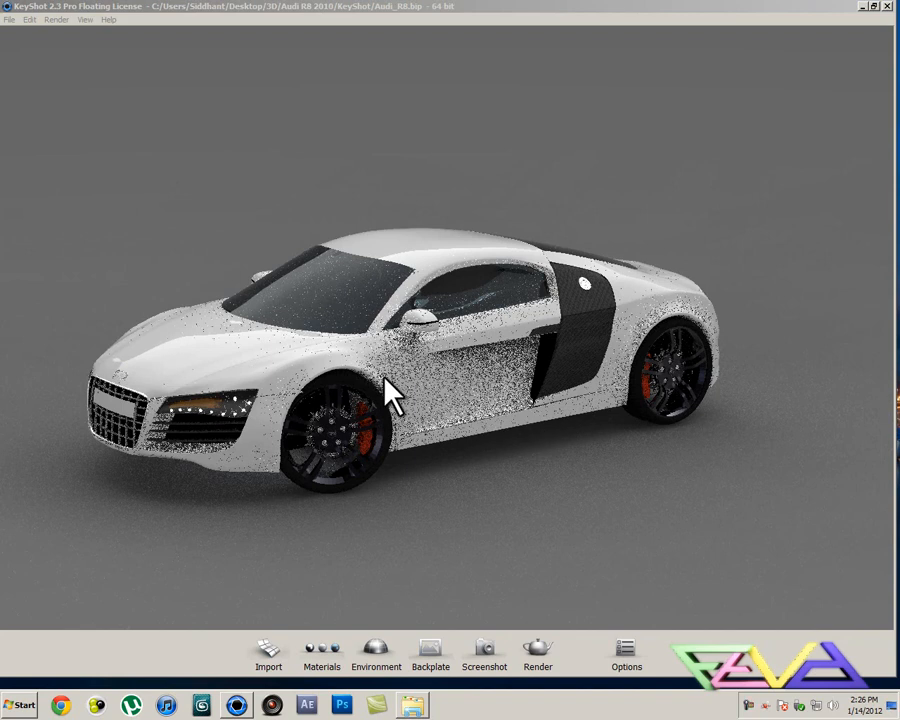
Maximize the window of the saved Audi_R8 scene and turn the car toward its front.
left_click(874, 7)
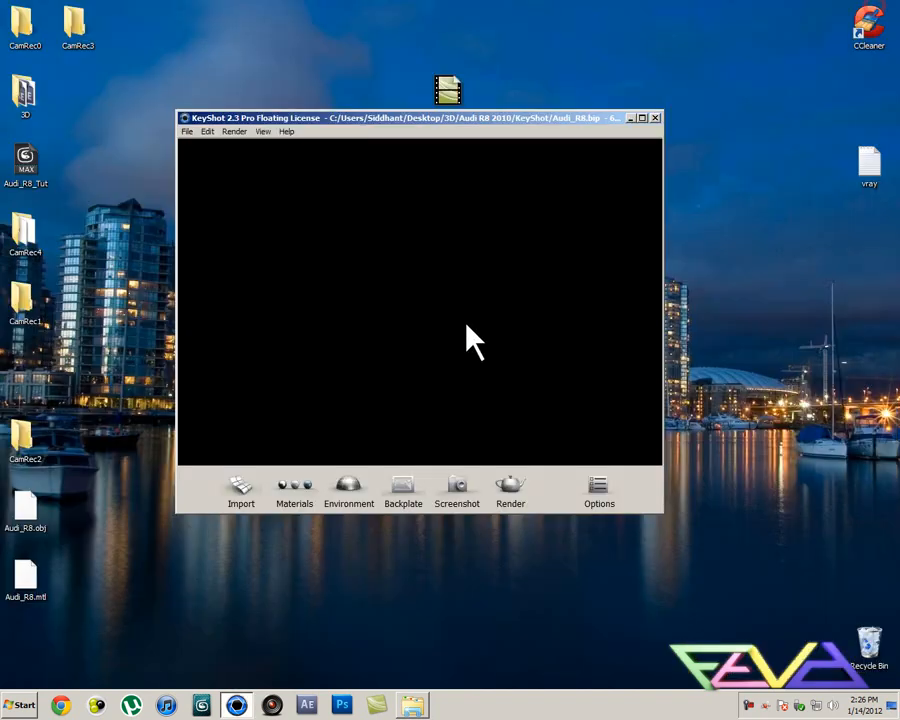
left_click(642, 119)
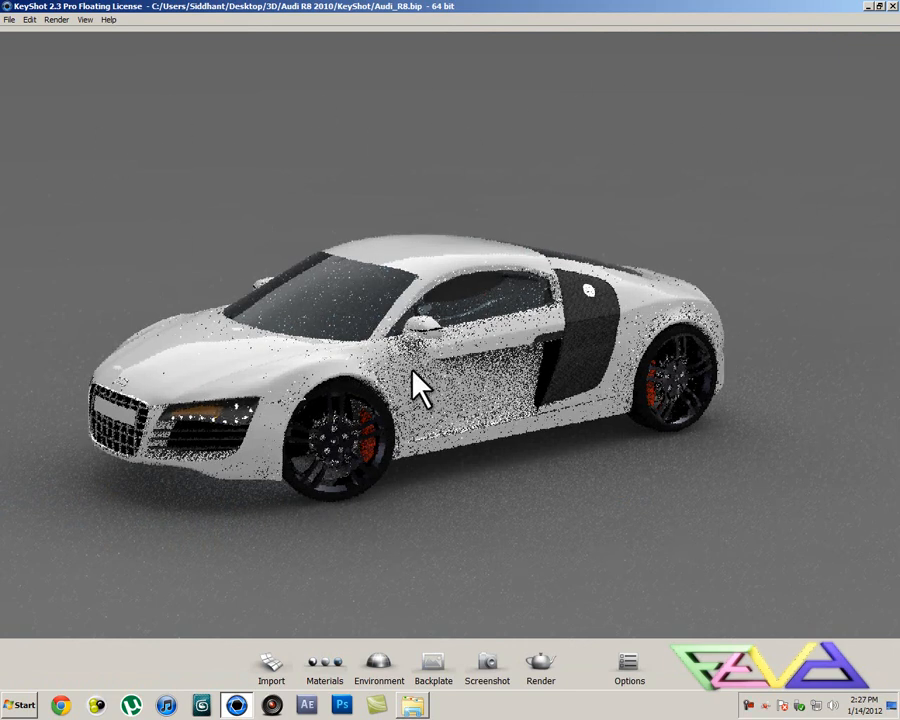
left_click(357, 362)
left_click_drag(435, 368, 253, 385)
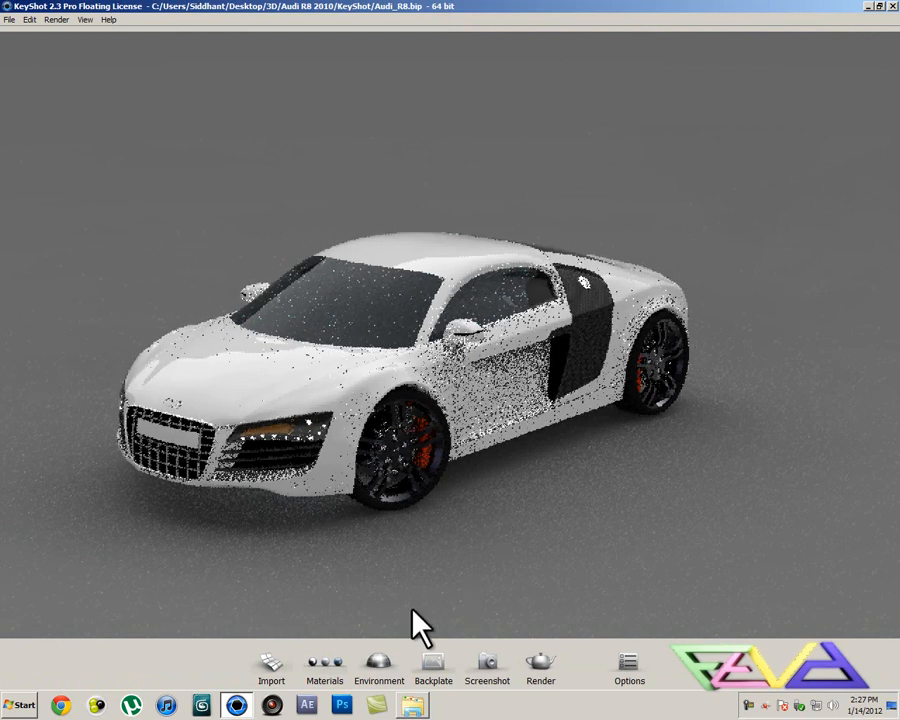
Open the environment library, place it clear of the car's front and bring its last entries into view.
left_click(378, 665)
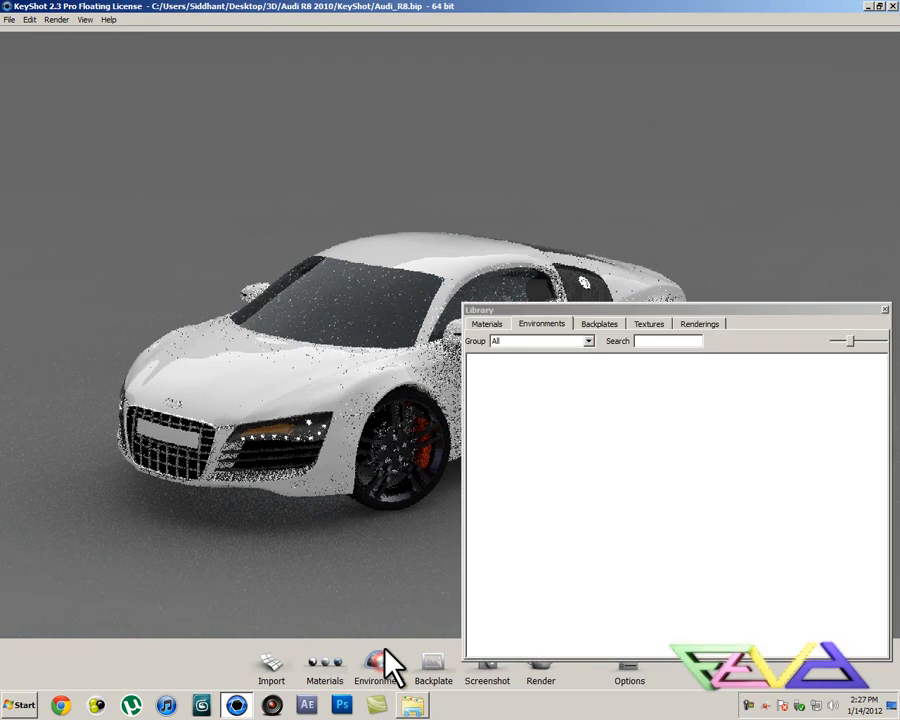
left_click_drag(695, 302, 688, 192)
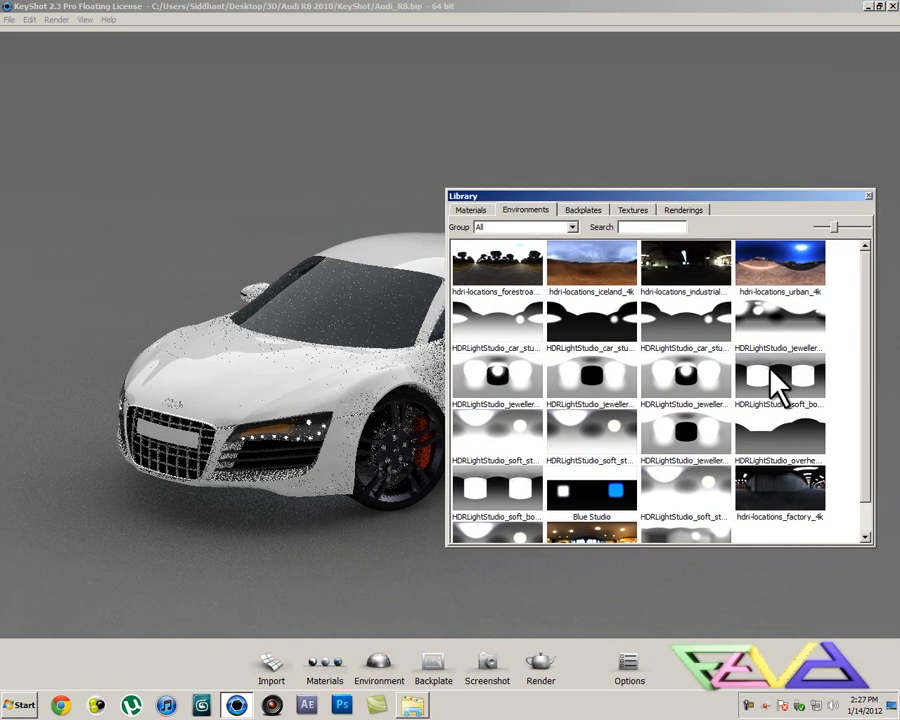
left_click_drag(861, 384, 872, 505)
Try the startup environment on the scene, followed by hdri-locations_factory_4k.
left_click_drag(700, 494, 177, 83)
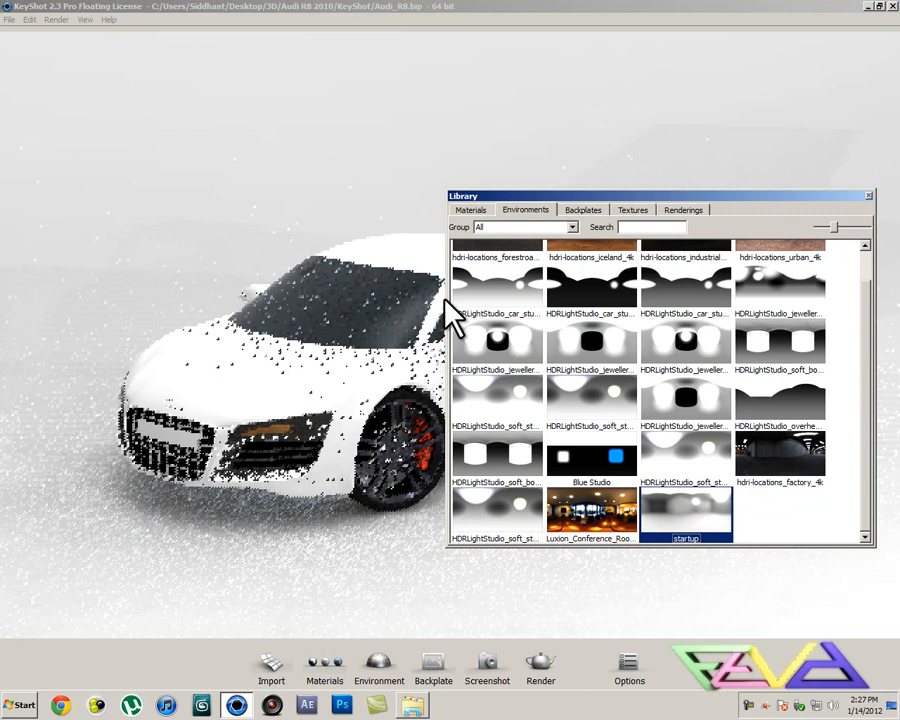
left_click(522, 468)
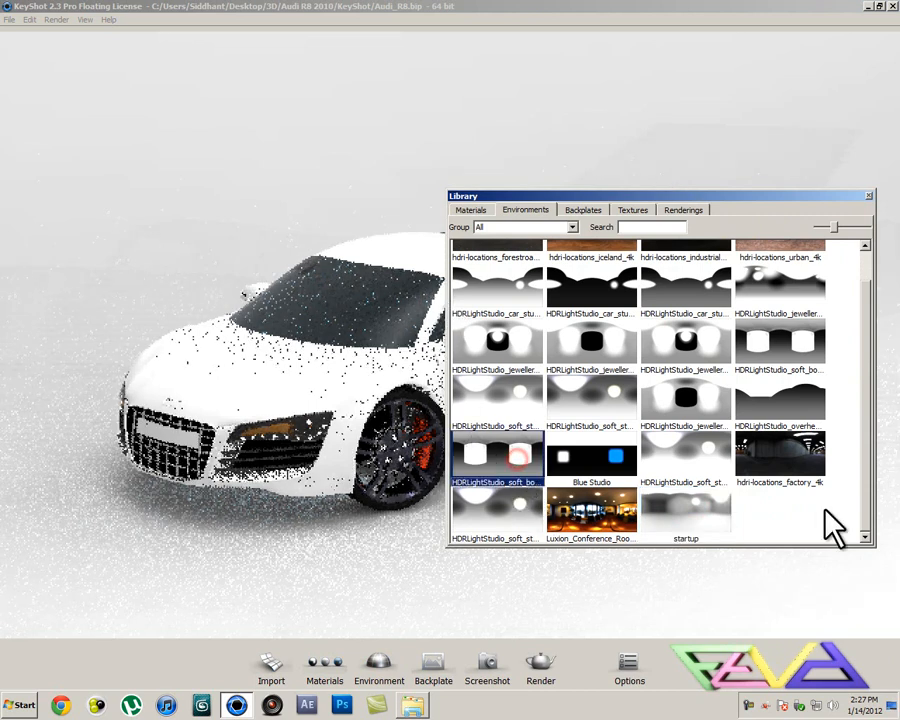
left_click_drag(798, 472, 134, 90)
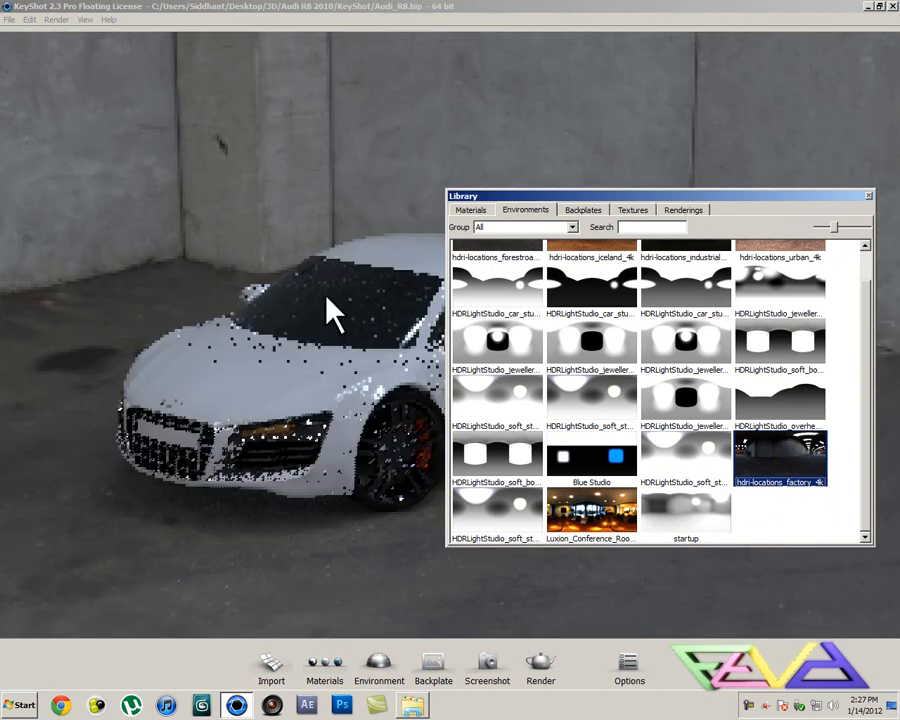
Try the light HDRLightStudio_car_stu... environment, first in its row, and check its reflections from another angle.
left_click_drag(628, 222, 649, 244)
left_click(507, 378)
scroll(612, 472, "up", 1)
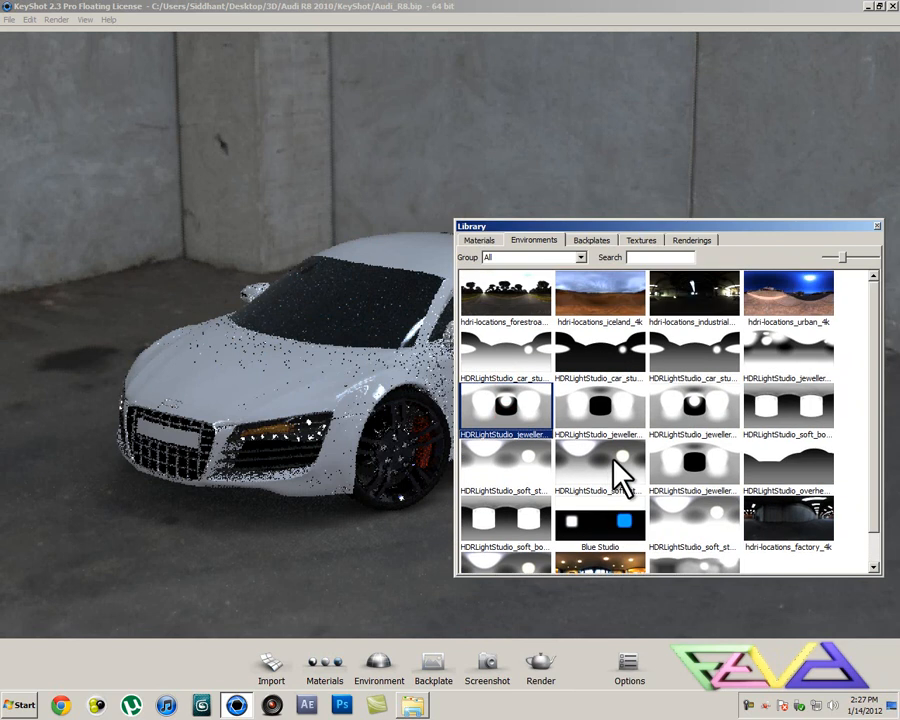
left_click(478, 342)
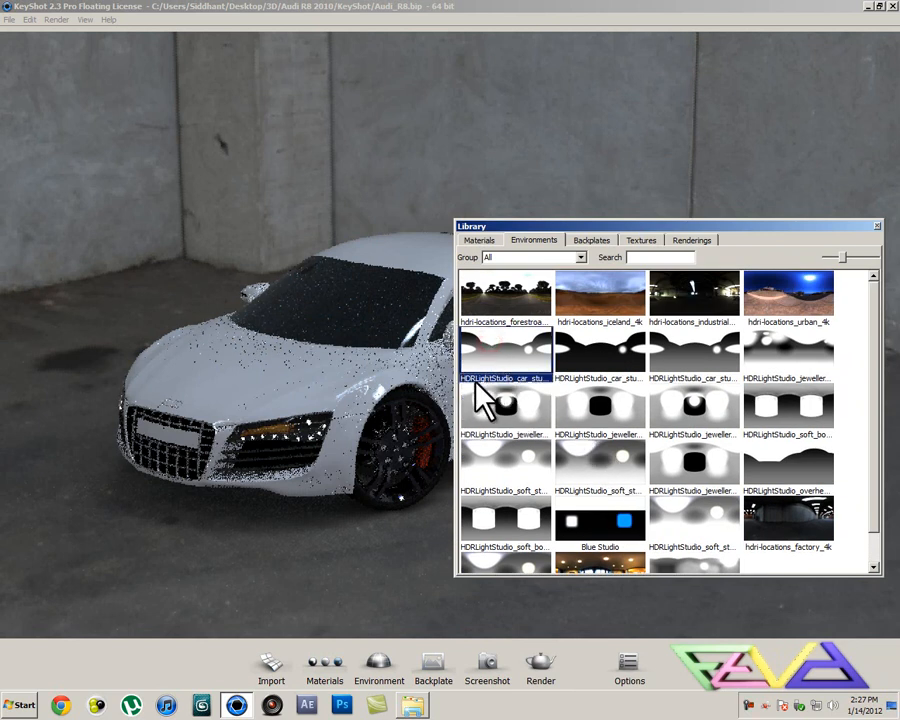
left_click_drag(523, 362, 135, 190)
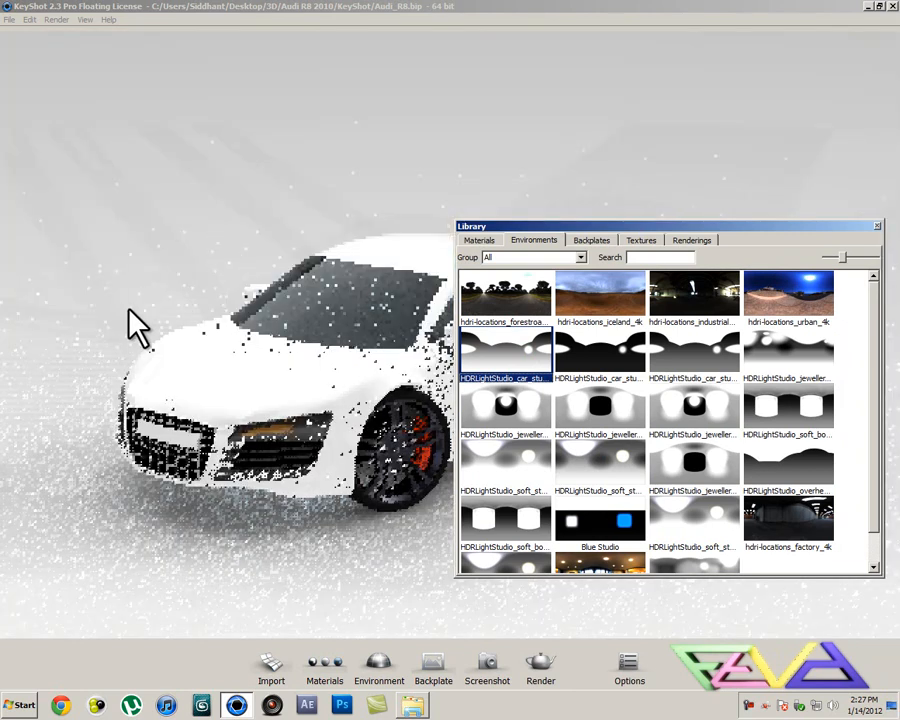
left_click(354, 312)
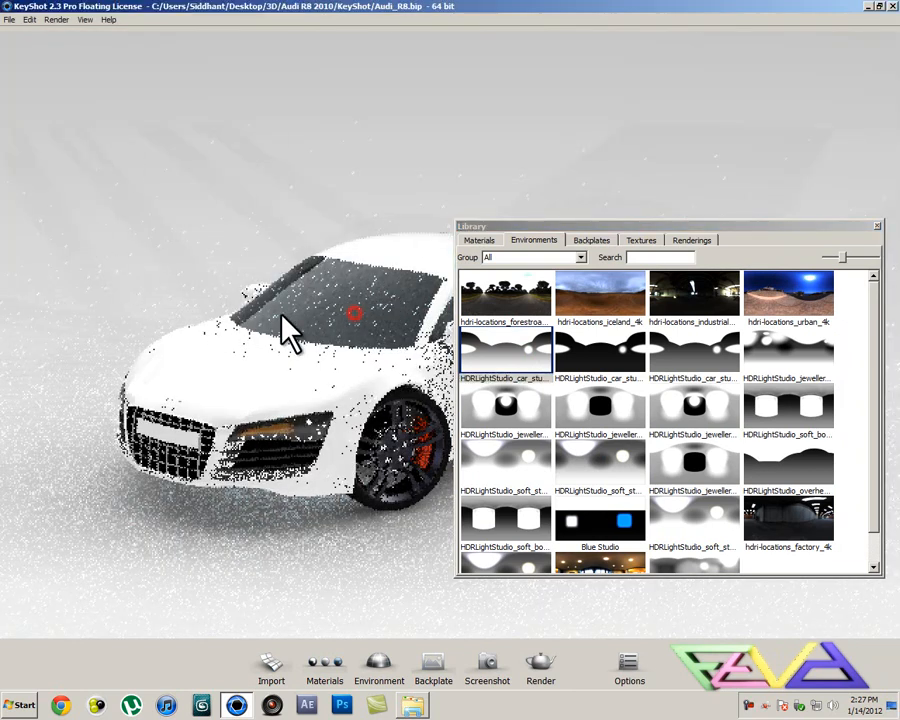
left_click_drag(246, 318, 280, 326)
Try the HDRLightStudio_soft_bo... environment with two softboxes from the library's third row.
left_click(612, 460)
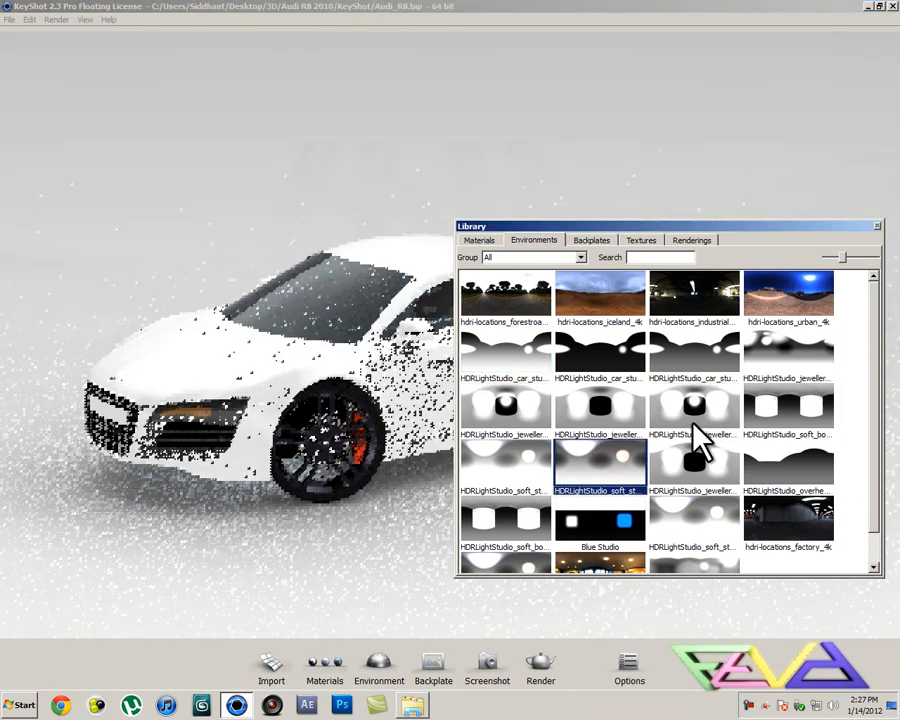
left_click_drag(818, 420, 90, 118)
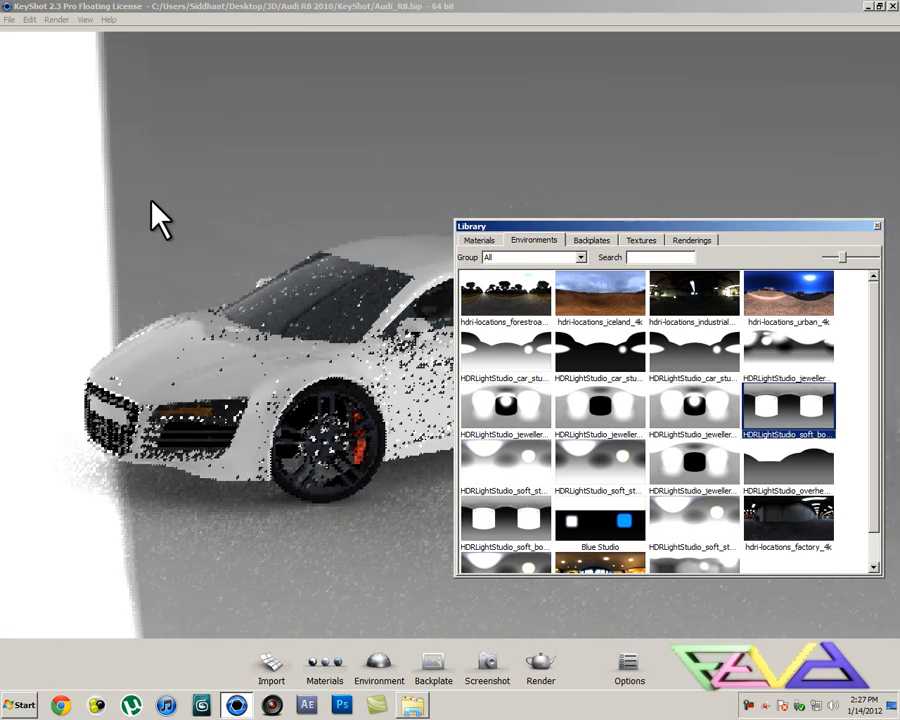
left_click(147, 210)
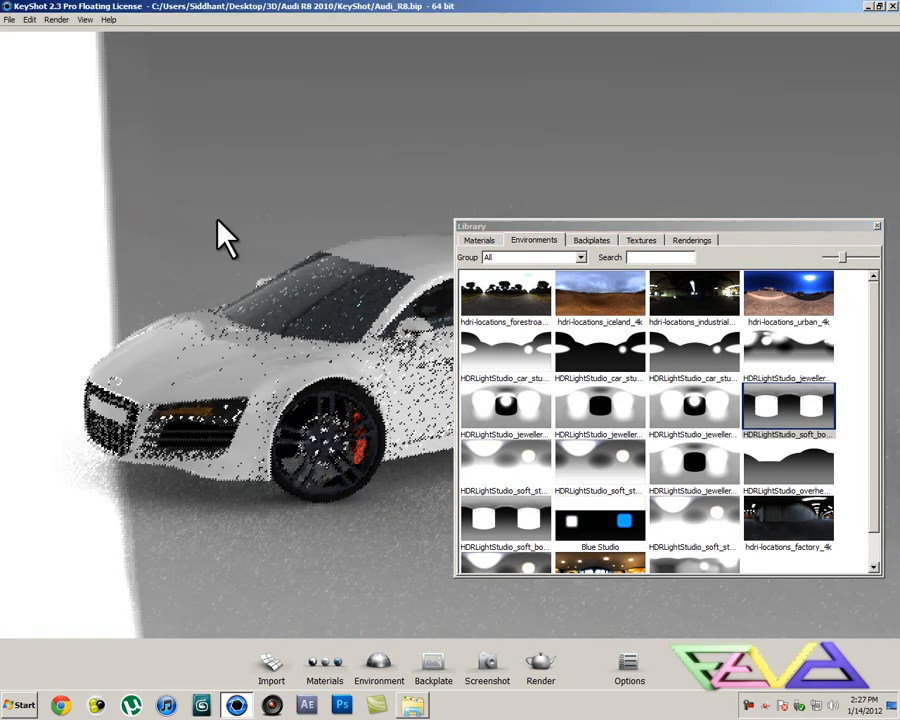
Try the grey HDRLightStudio_car_stu... environment and apply the darkest one of that series in its place.
left_click(708, 330)
left_click_drag(680, 352, 160, 96)
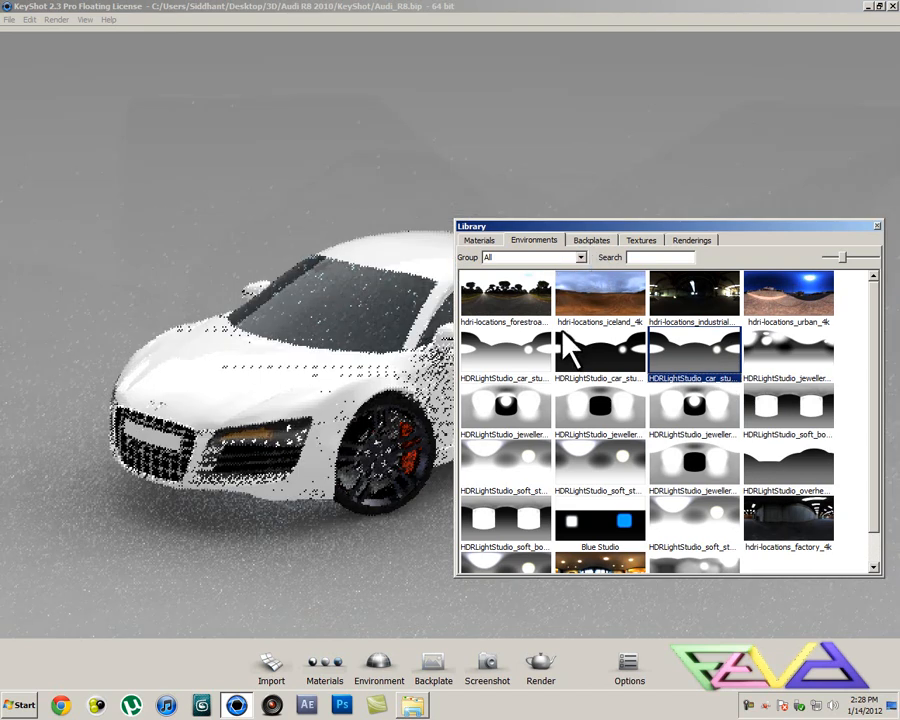
left_click_drag(622, 371, 440, 265)
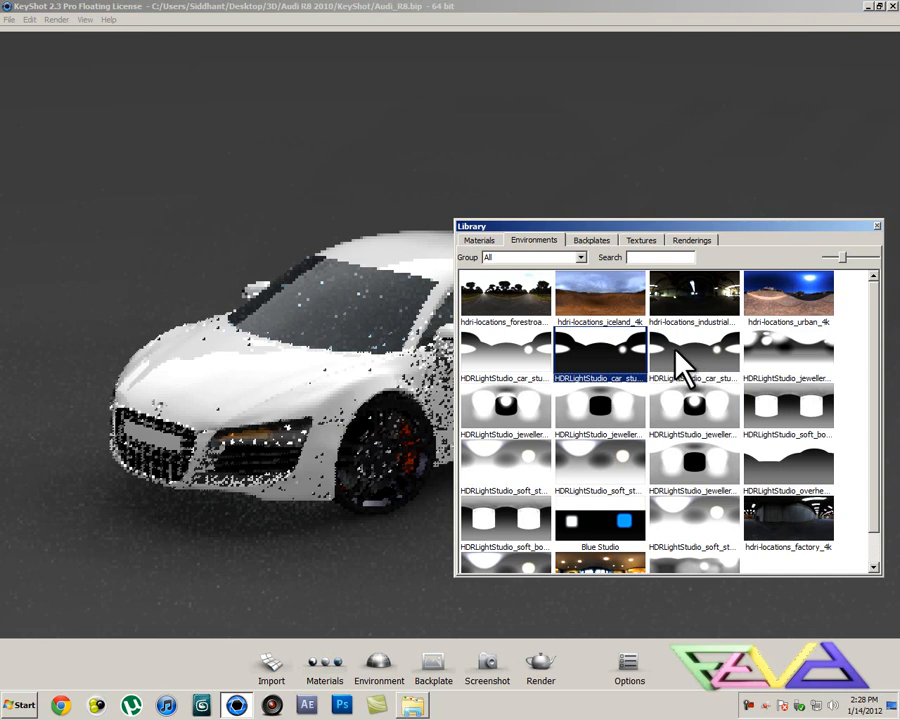
Check the dark studio lighting from the car's front and front three-quarter view and close the environment library.
mouse_move(640, 230)
left_mouse_down()
mouse_move(292, 247)
mouse_move(630, 312)
mouse_move(717, 225)
mouse_move(546, 207)
mouse_move(636, 250)
left_mouse_up()
left_click(512, 325)
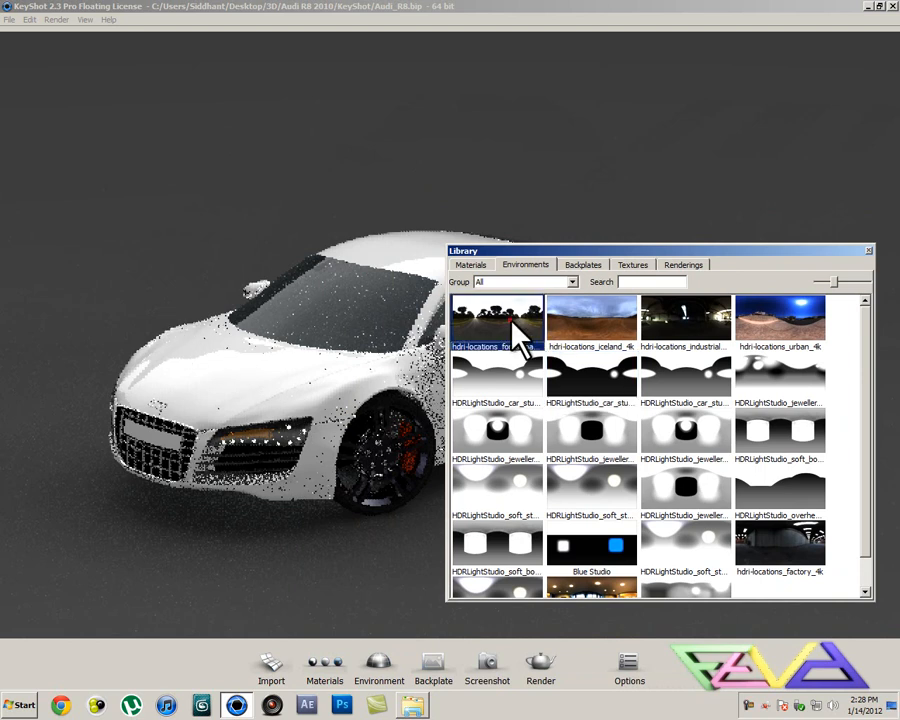
mouse_move(862, 372)
left_mouse_down()
mouse_move(878, 480)
mouse_move(864, 351)
left_mouse_up()
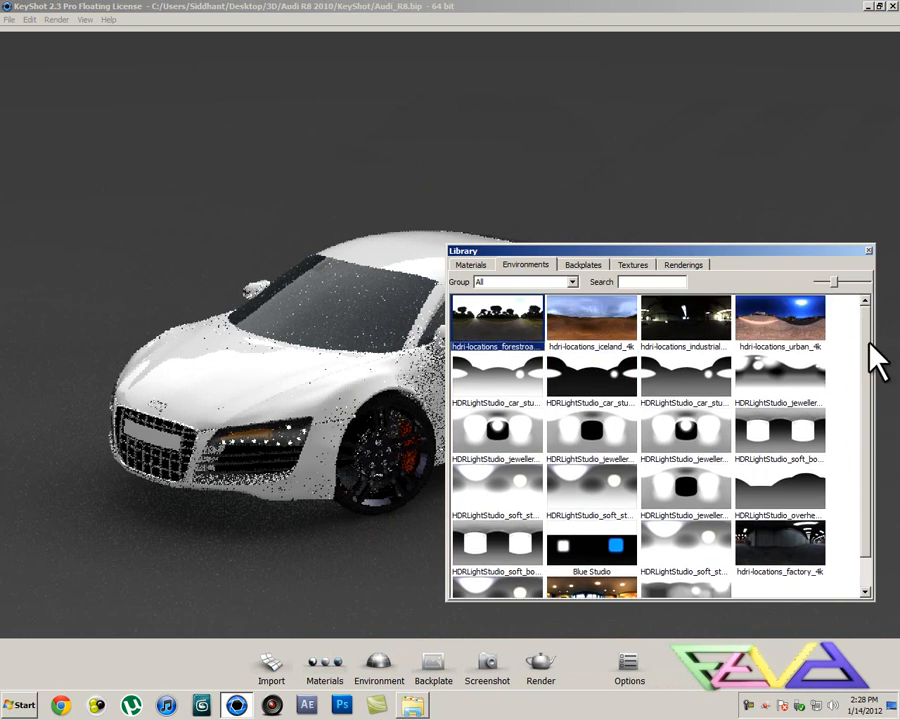
left_click(220, 197)
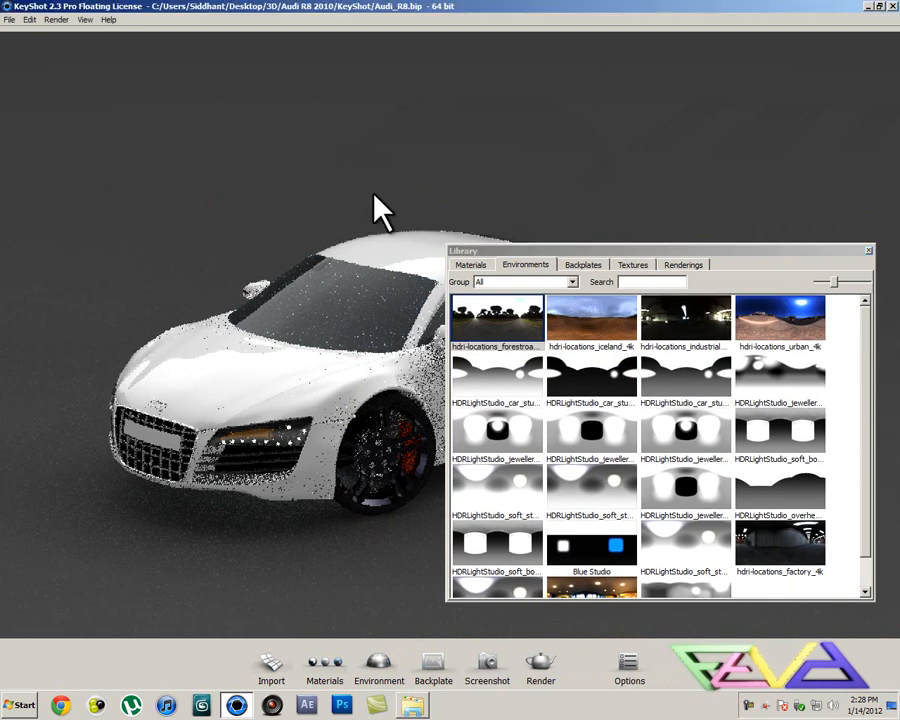
scroll(378, 205, "up", 3)
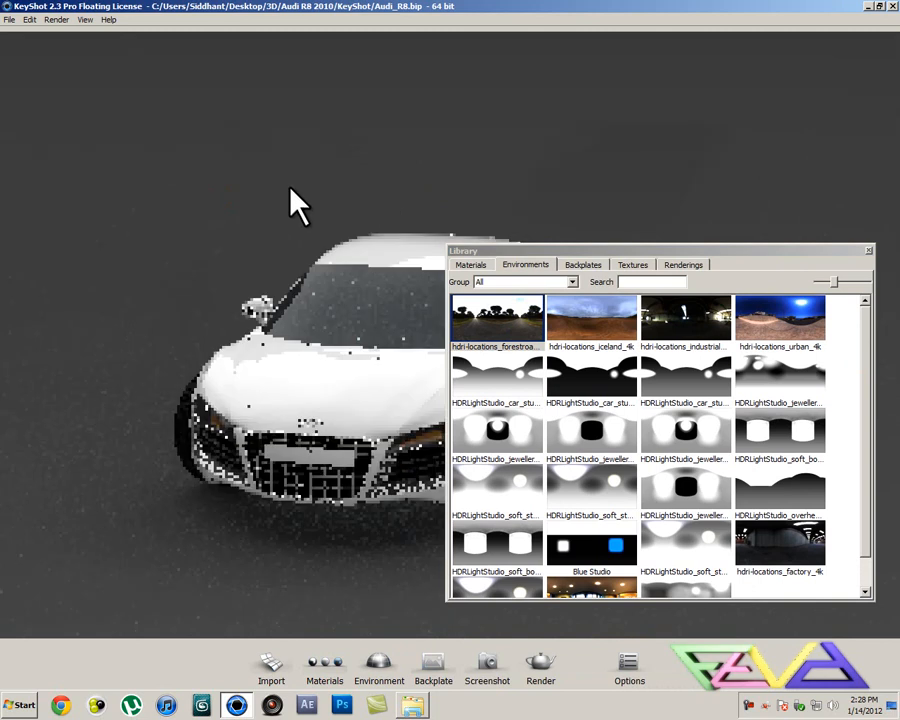
left_click_drag(290, 190, 203, 193)
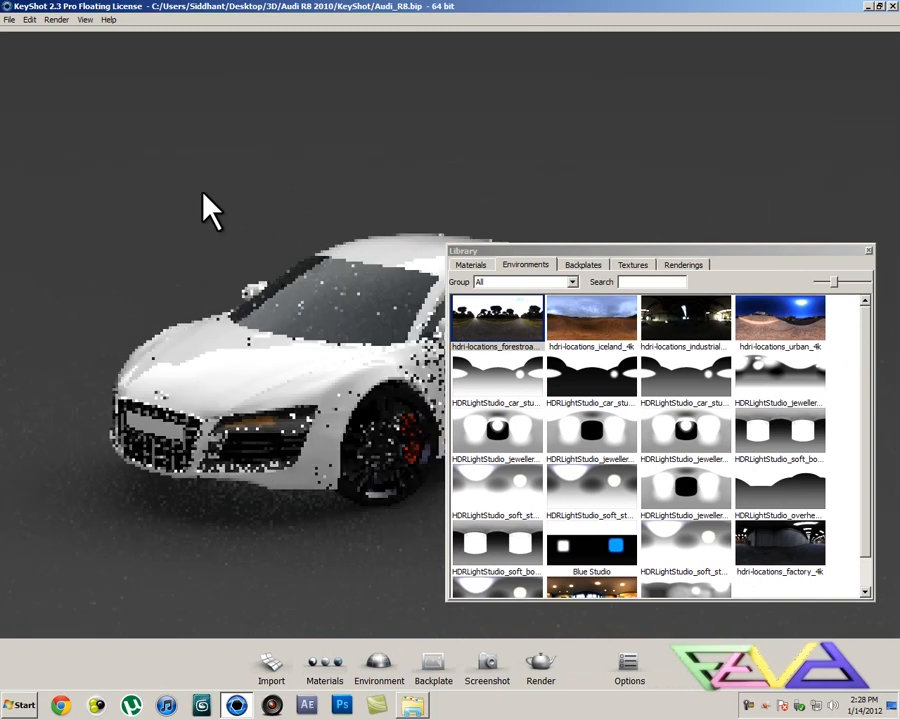
left_click(868, 249)
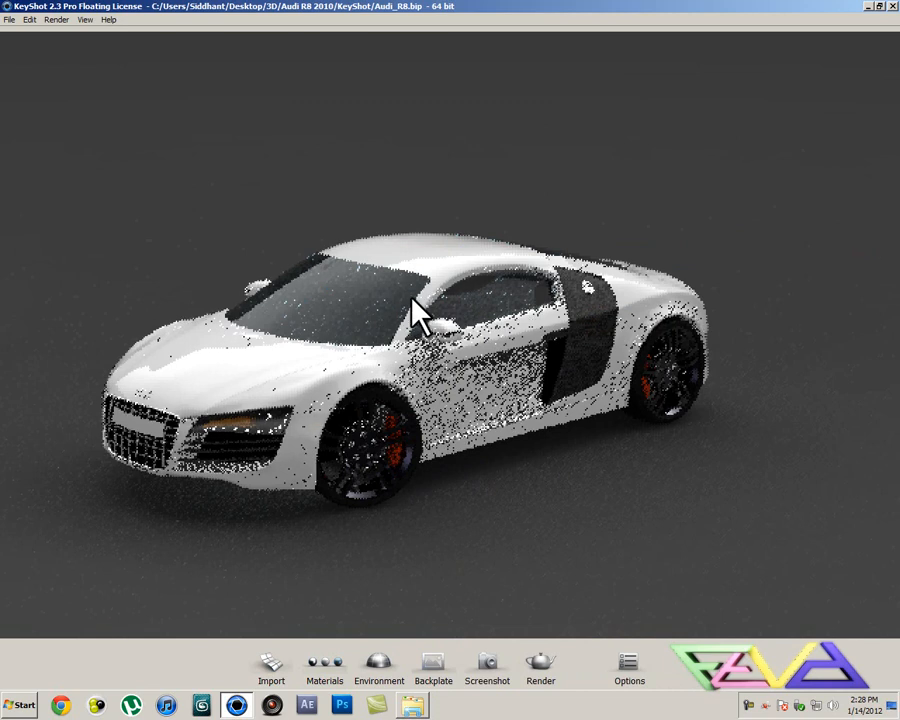
Shift the car slightly in the view and open the scene's environment settings.
middle_click_drag(482, 284, 496, 283)
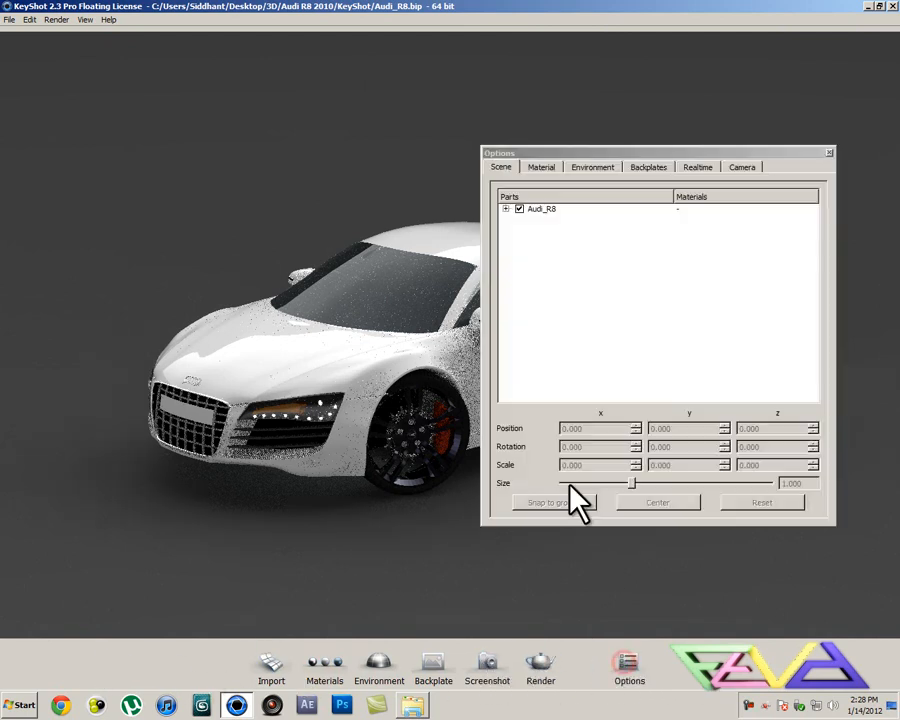
left_click(541, 167)
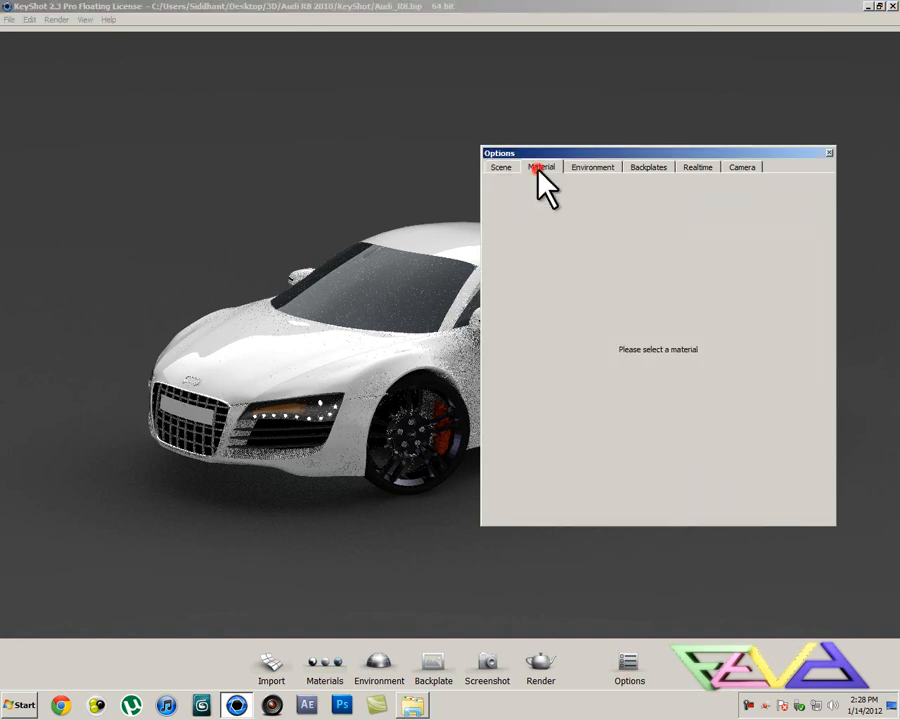
left_click(593, 167)
left_click(541, 167)
left_click(593, 167)
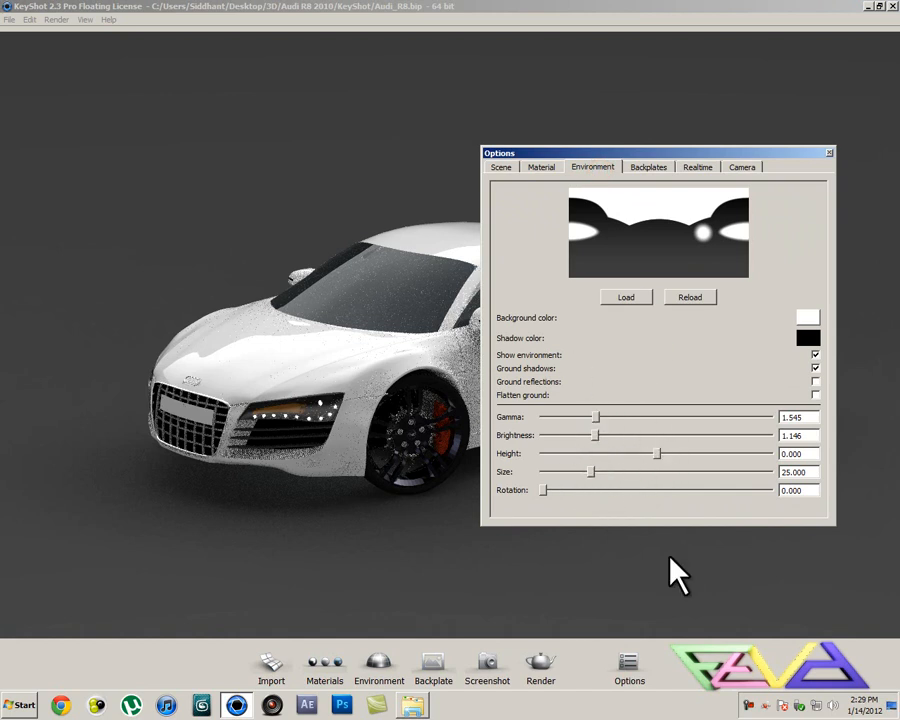
Look through the scene's backplate, realtime and camera settings.
left_click_drag(686, 155, 704, 207)
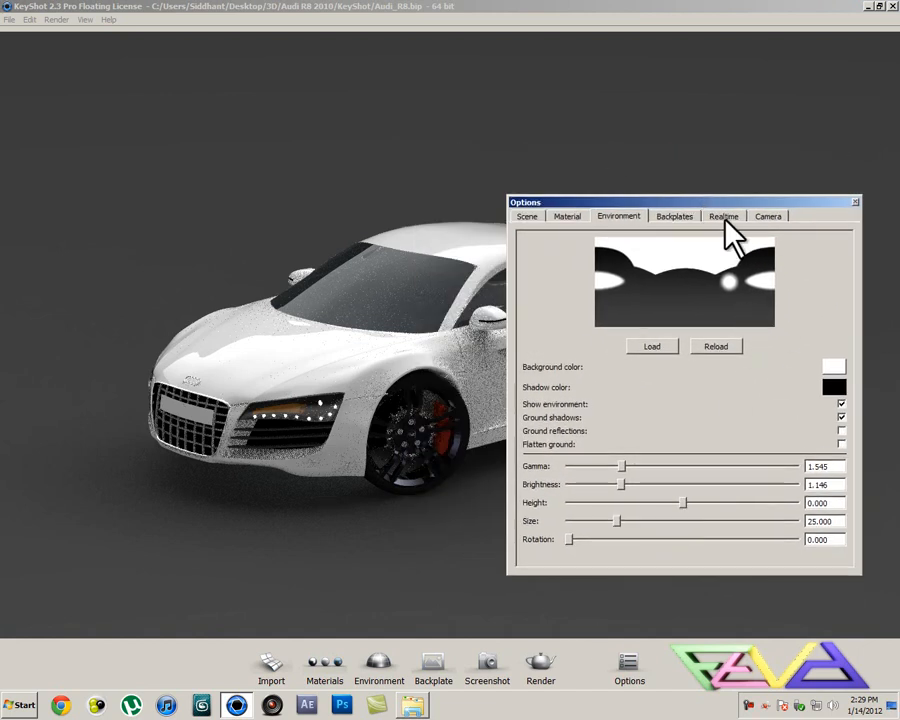
left_click(675, 216)
left_click(723, 216)
left_click(681, 216)
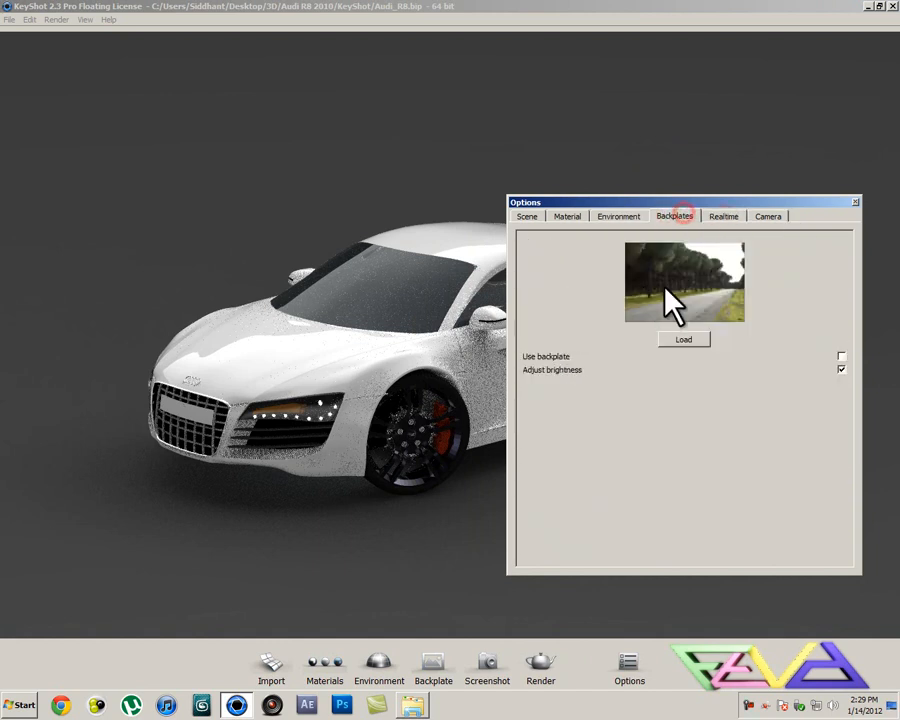
left_click(723, 217)
left_click(680, 216)
left_click(766, 216)
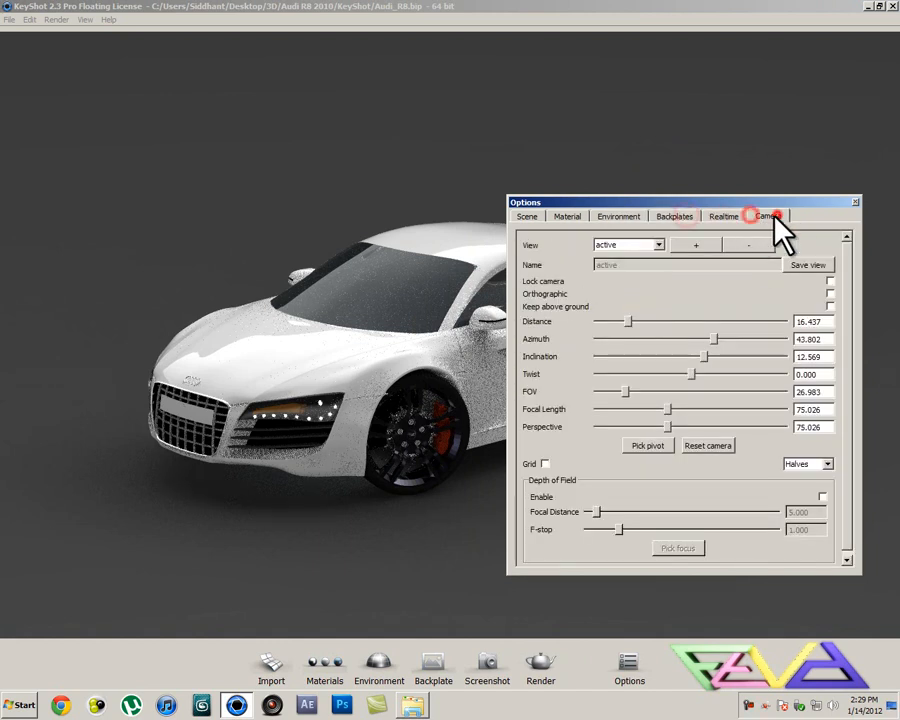
left_click(846, 262)
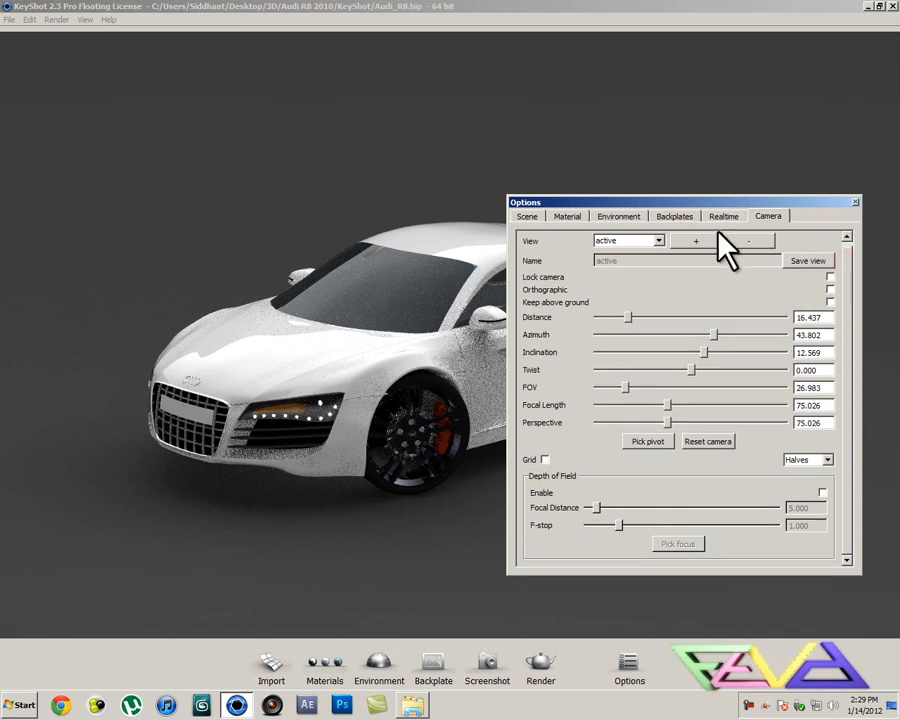
scroll(762, 312, "up", 1)
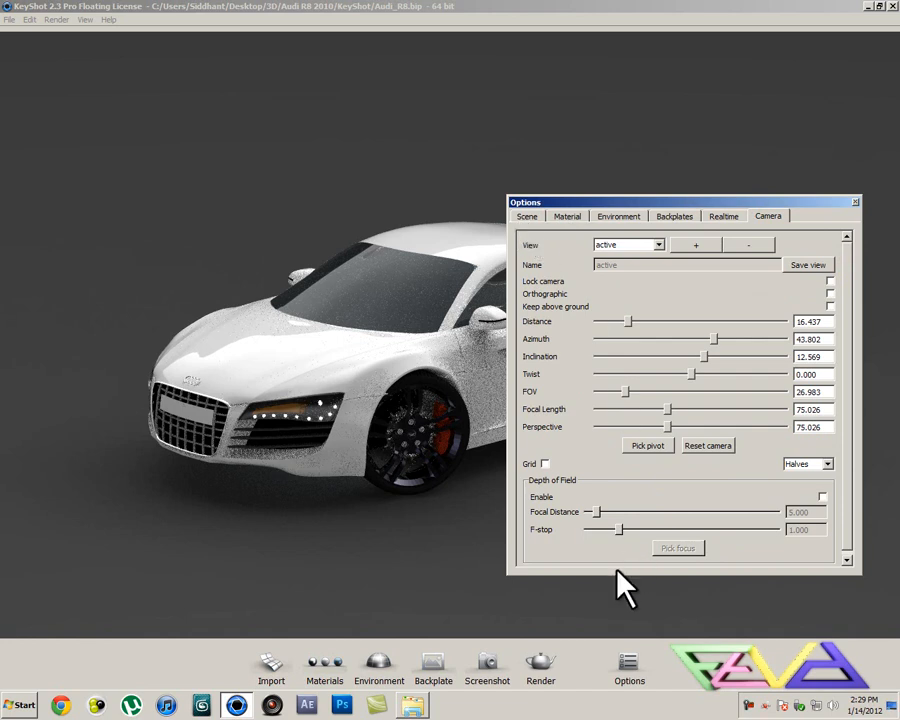
Open the render options in place of the scene options, review the output folder and file name, and choose JPEG as the format.
left_click(538, 662)
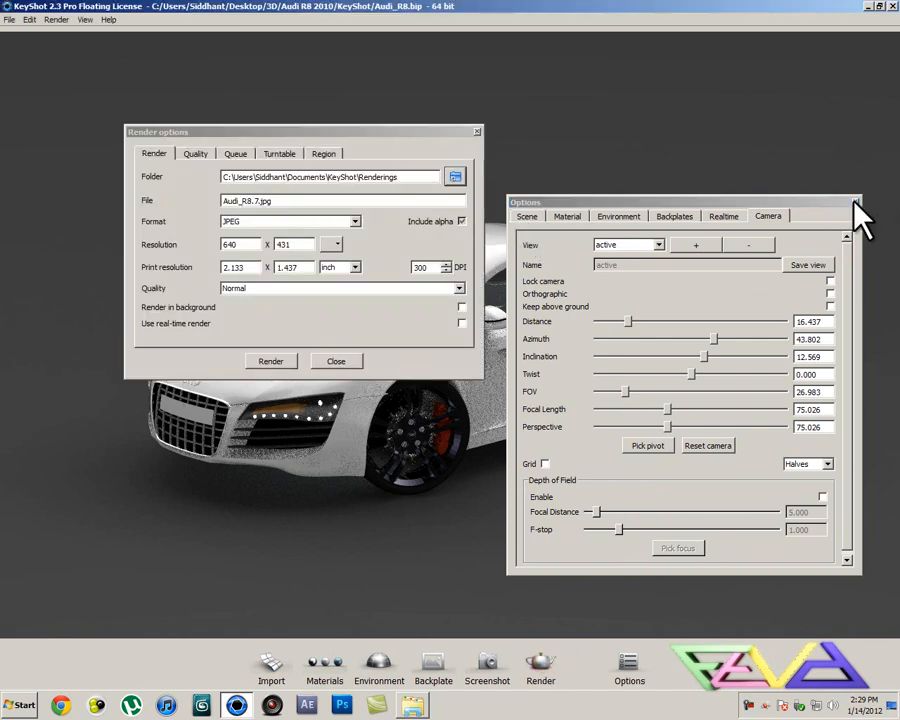
left_click(856, 202)
left_click_drag(334, 130, 711, 320)
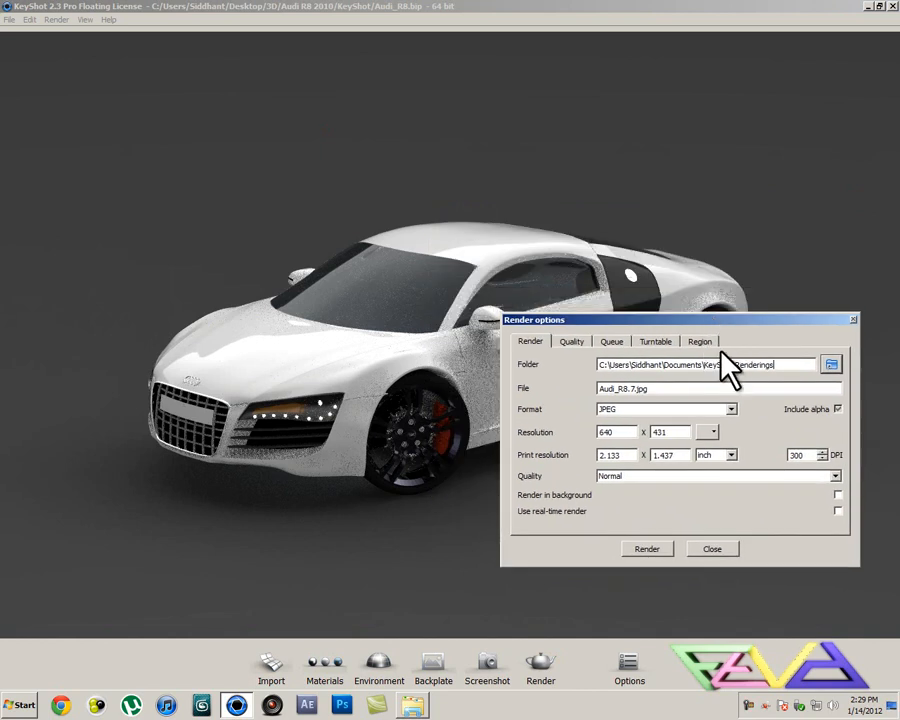
left_click_drag(606, 366, 797, 368)
left_click_drag(799, 367, 600, 389)
left_click(673, 388)
left_click(731, 409)
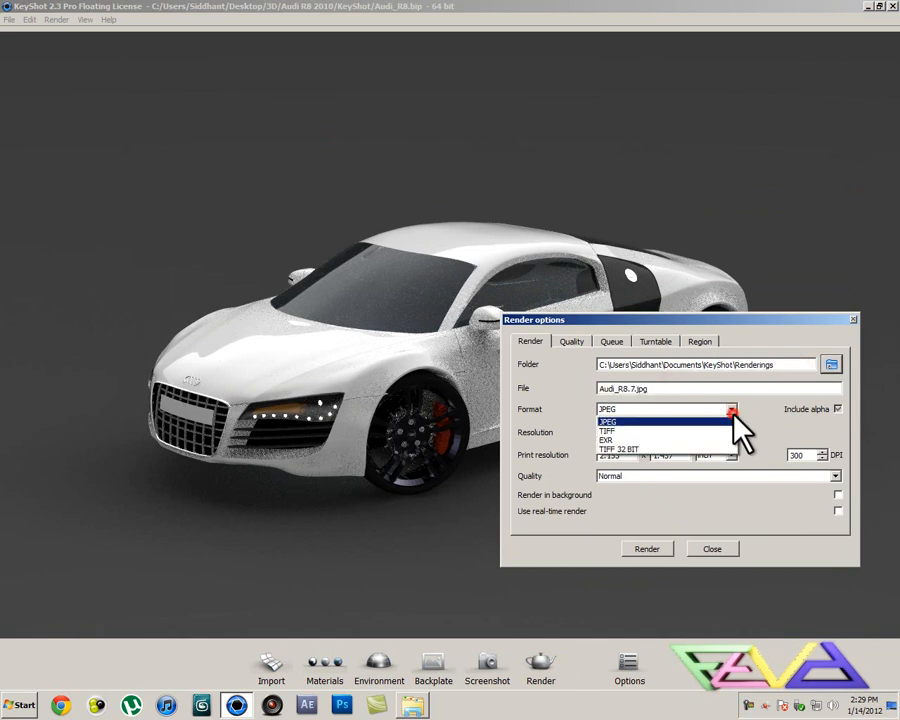
left_click(631, 424)
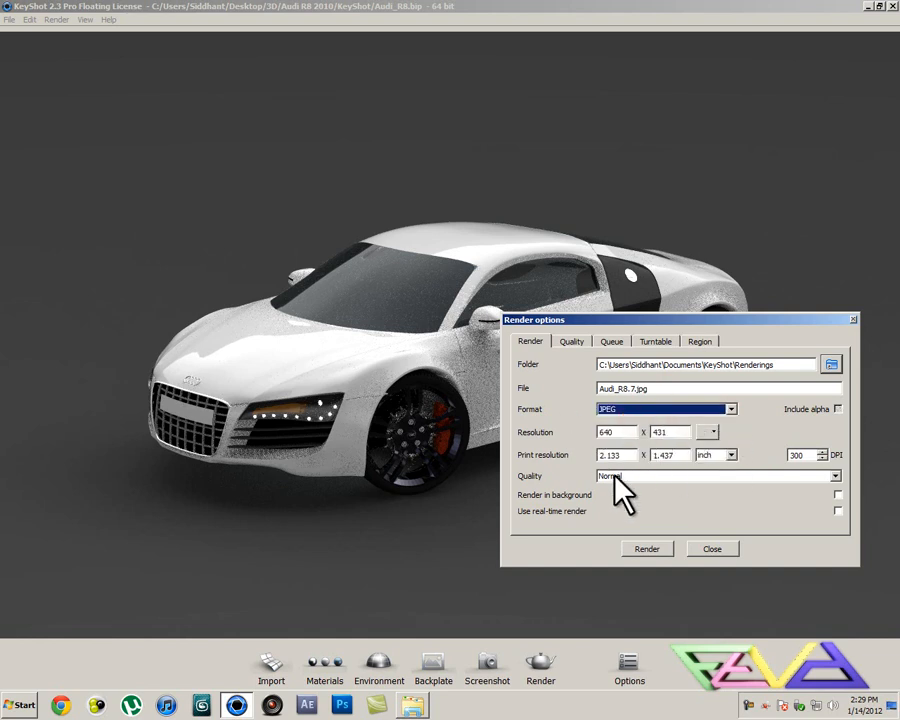
Enable the real-time render option for the output and look over the render quality and queue settings.
left_click(838, 510)
left_click(838, 510)
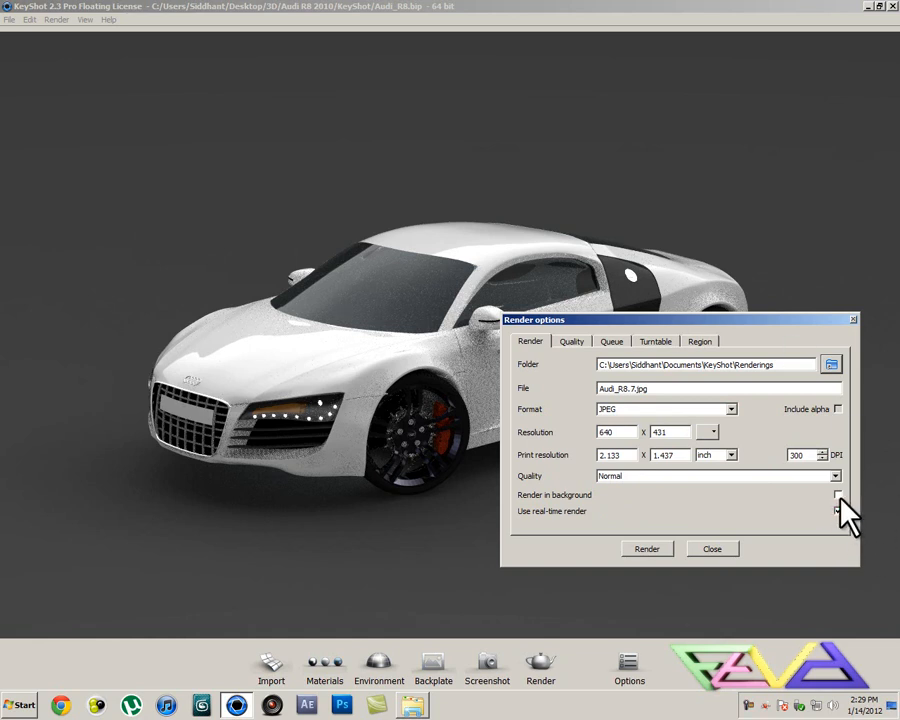
left_click(571, 343)
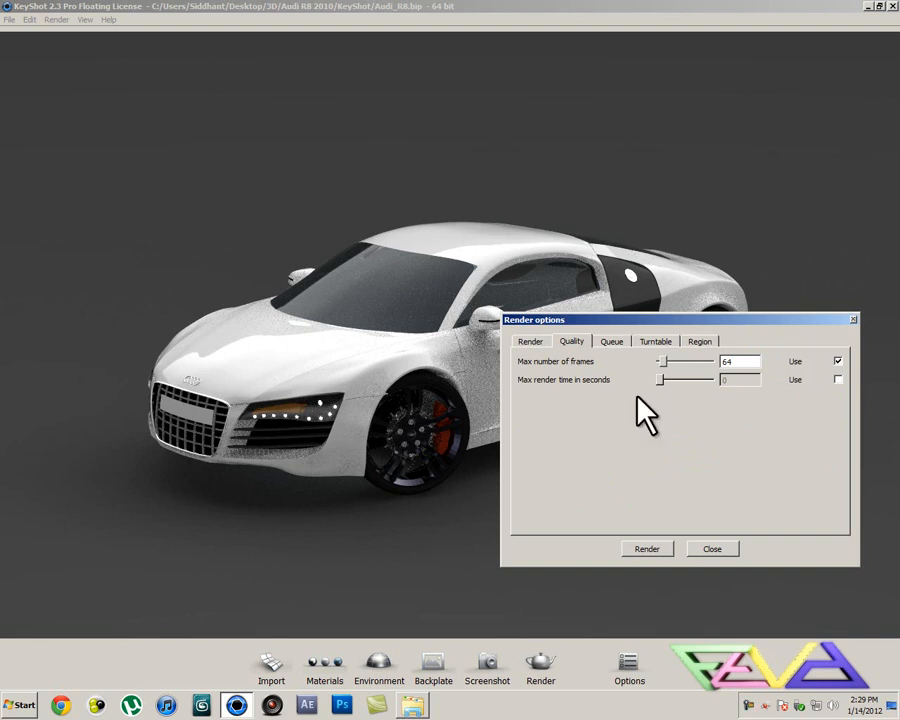
left_click(612, 342)
Examine the turntable rendering settings, including the begin angle, end angle and number of frames.
left_click(658, 342)
mouse_move(718, 320)
left_mouse_down()
mouse_move(685, 292)
mouse_move(681, 241)
mouse_move(713, 216)
mouse_move(709, 281)
left_mouse_up()
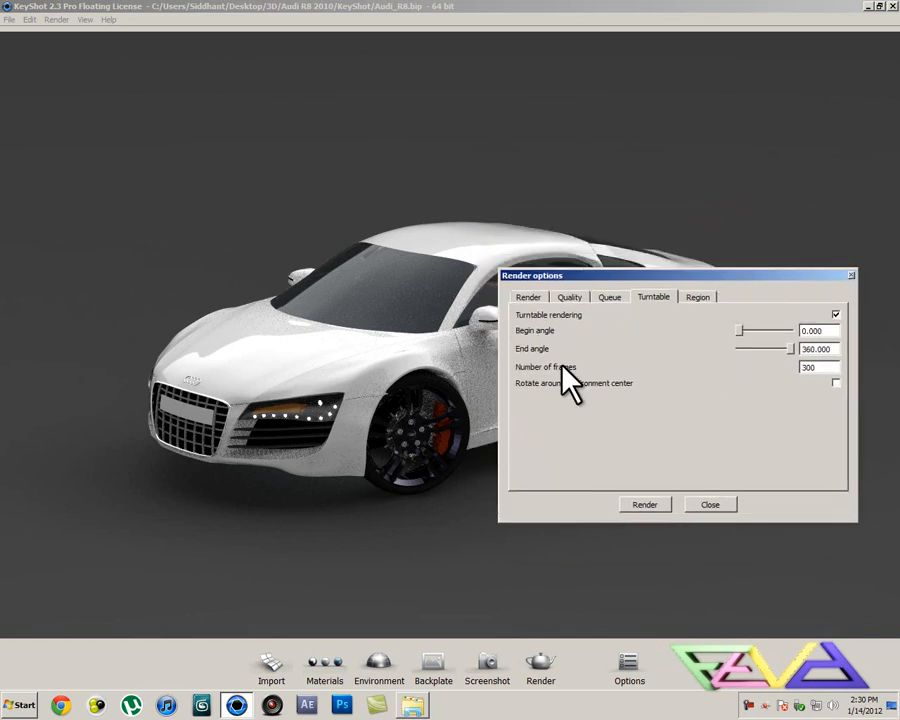
double_click(820, 367)
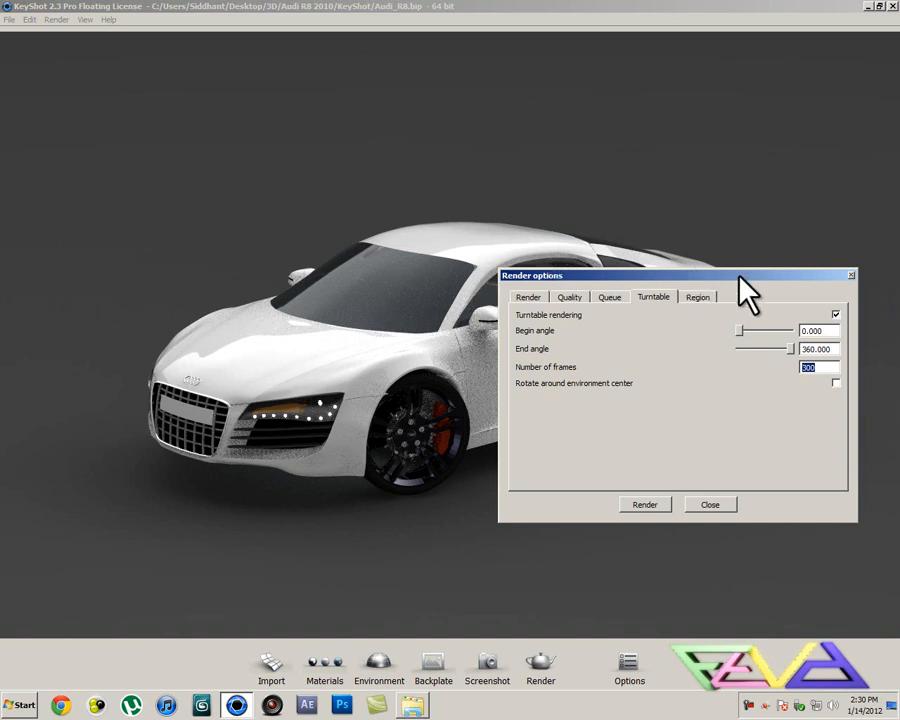
left_click_drag(830, 331, 713, 357)
left_click(356, 350)
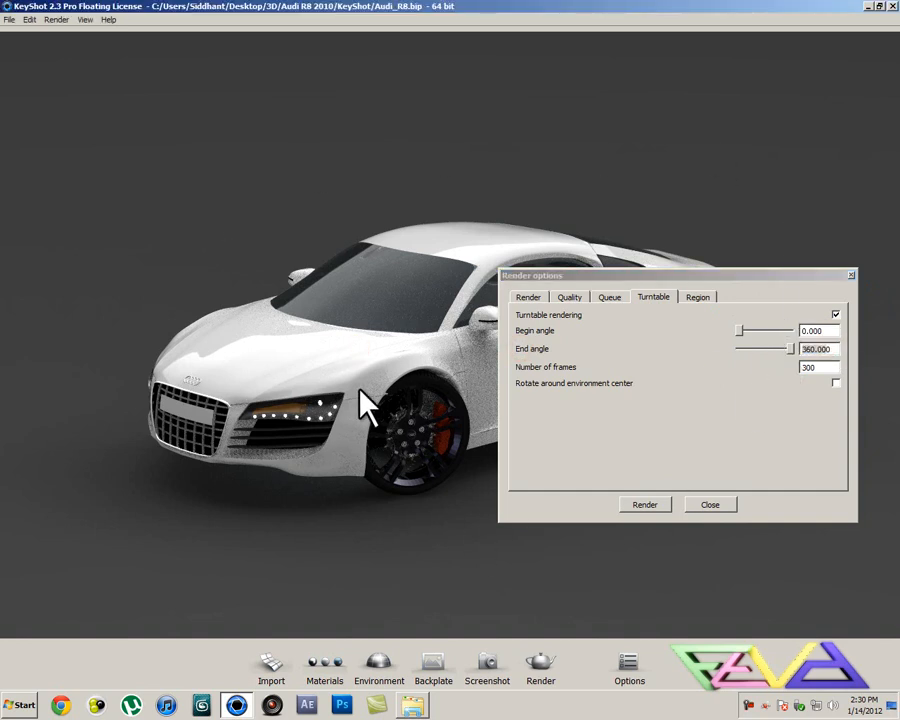
left_click(583, 357)
left_click(836, 315)
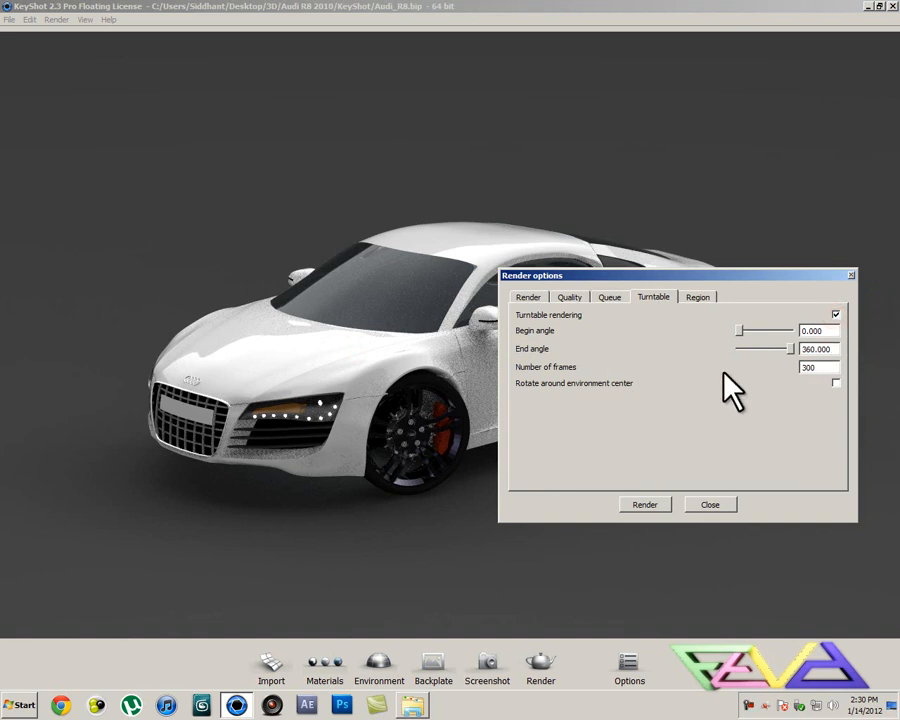
Rename the render output file to Audi_R8.jpg.
left_click(528, 297)
left_click(645, 366)
left_click(643, 366)
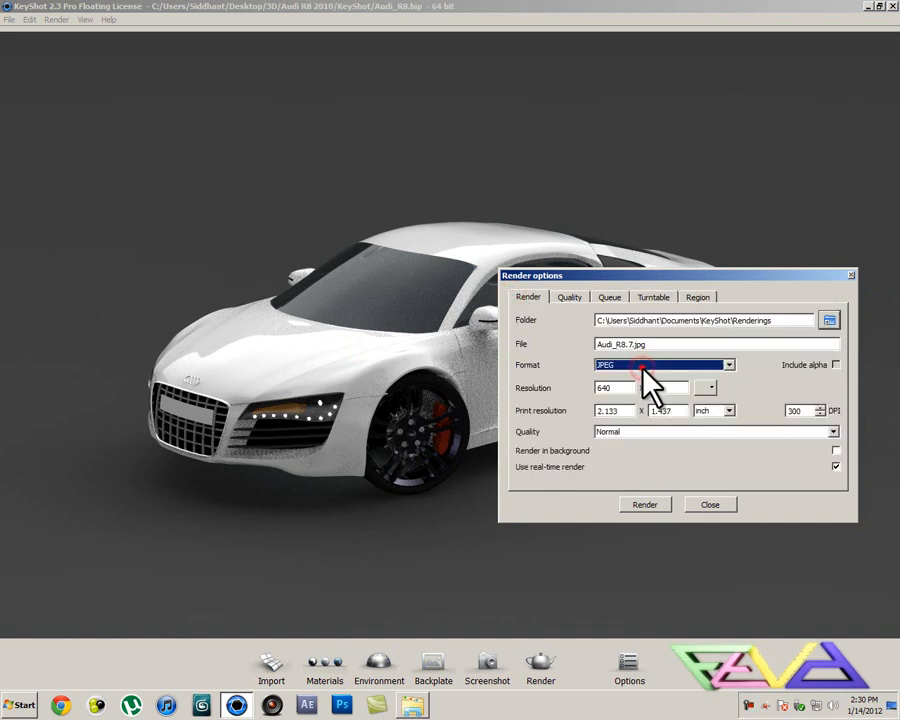
left_click(635, 344)
key("BackSpace")
key("BackSpace")
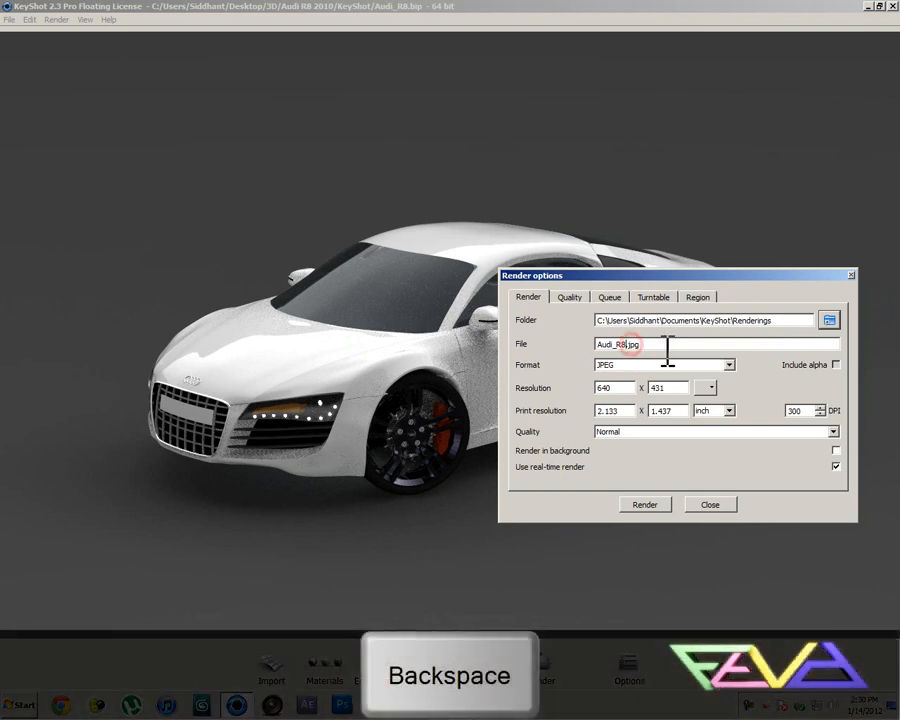
Check the region rendering and turntable settings and close the render options without rendering.
left_click(697, 298)
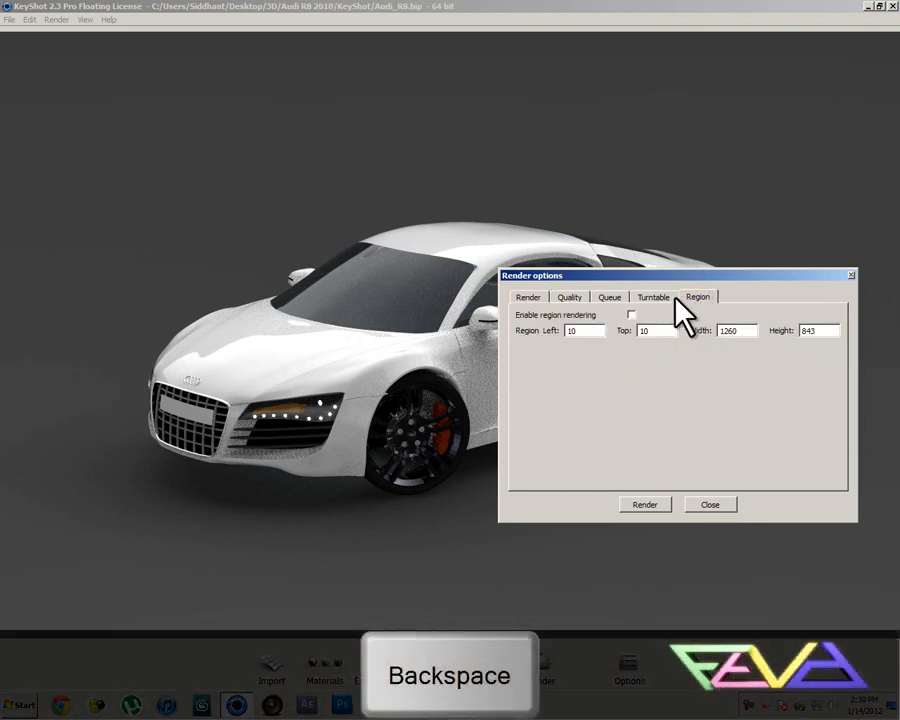
left_click(675, 299)
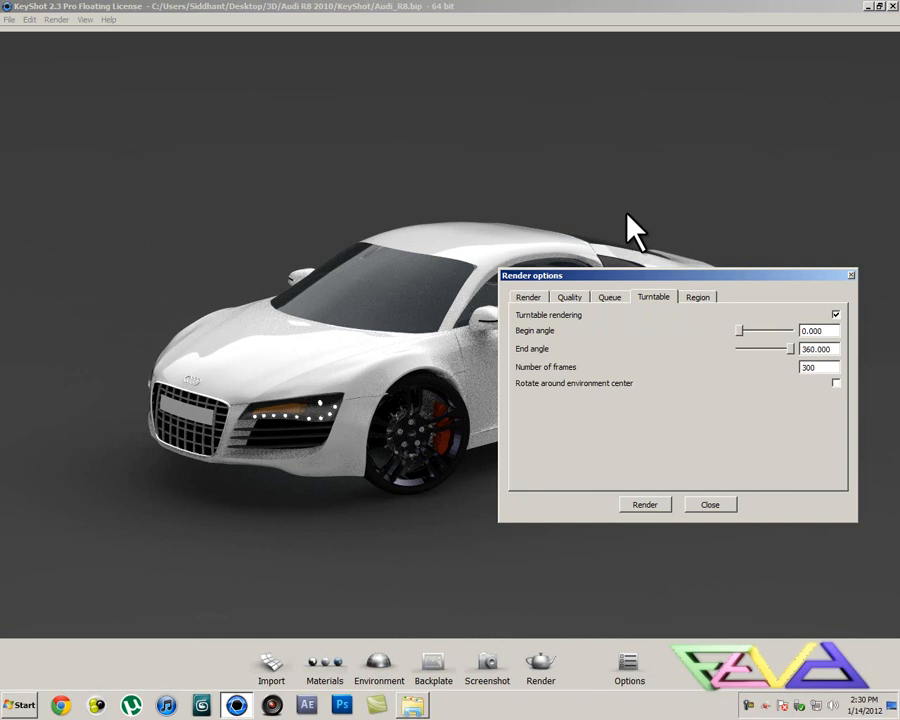
left_click(702, 501)
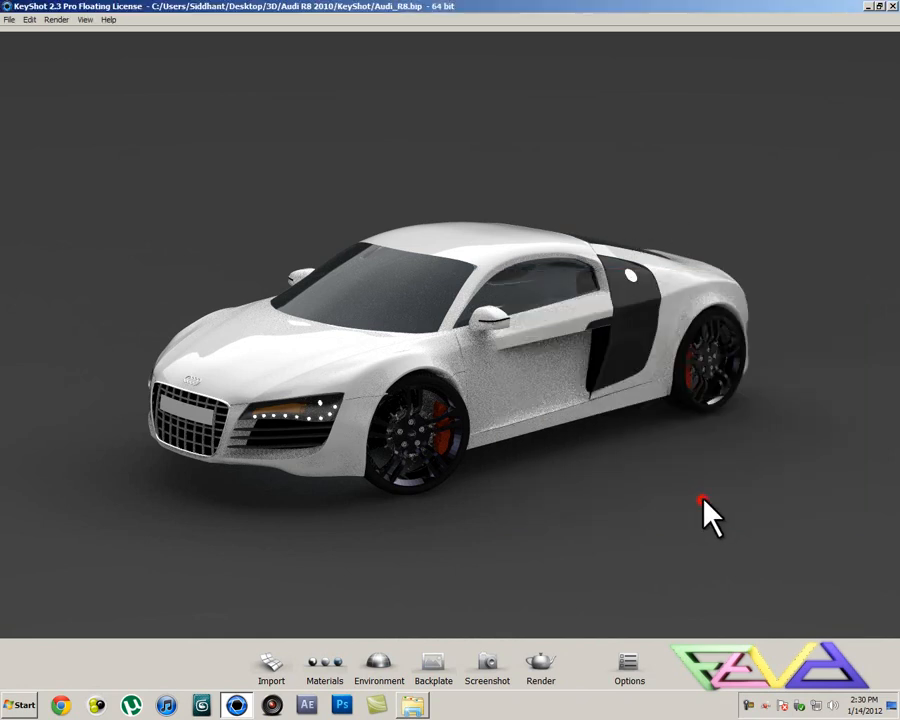